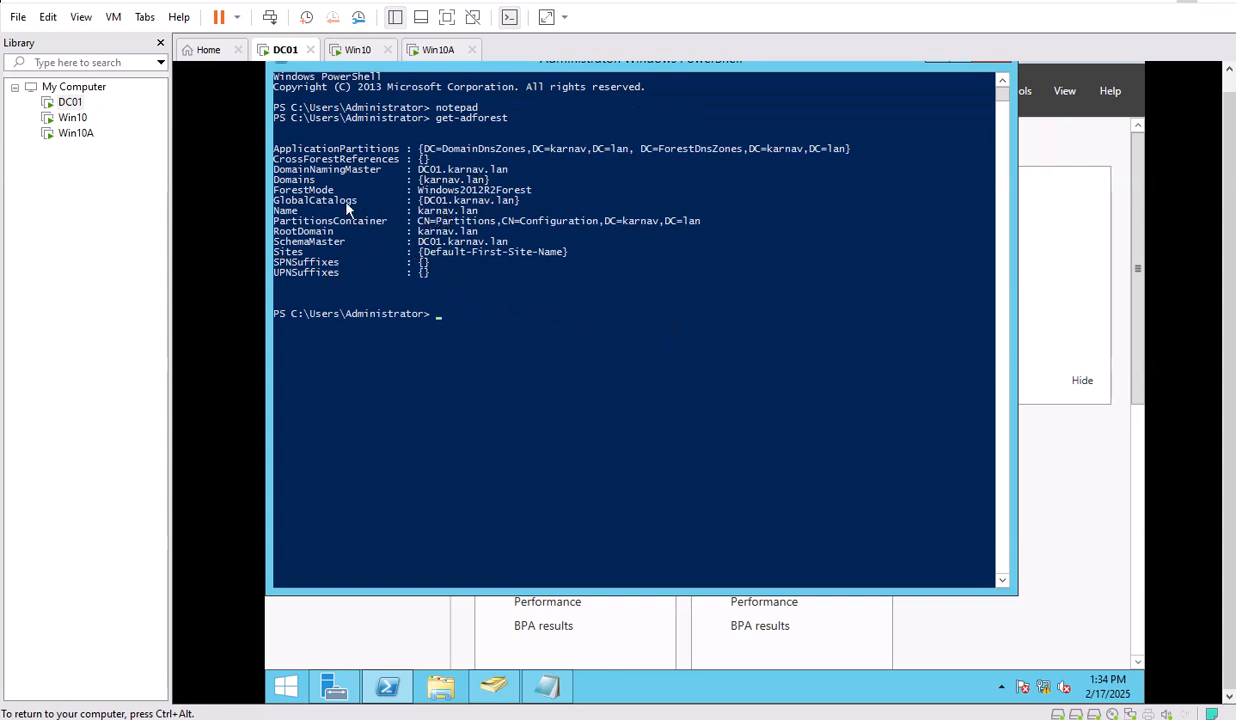
Examine the ForestMode entry and its value in the get-adforest output
drag(337, 190, 283, 196)
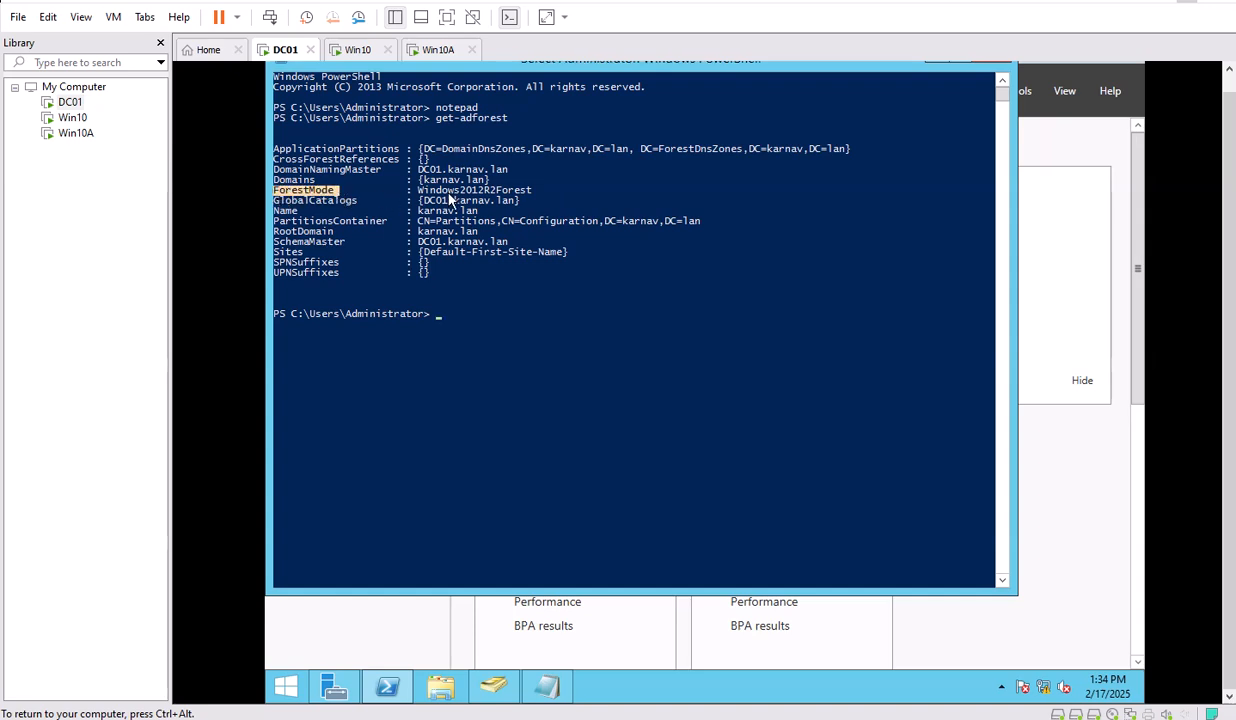
drag(535, 195, 425, 200)
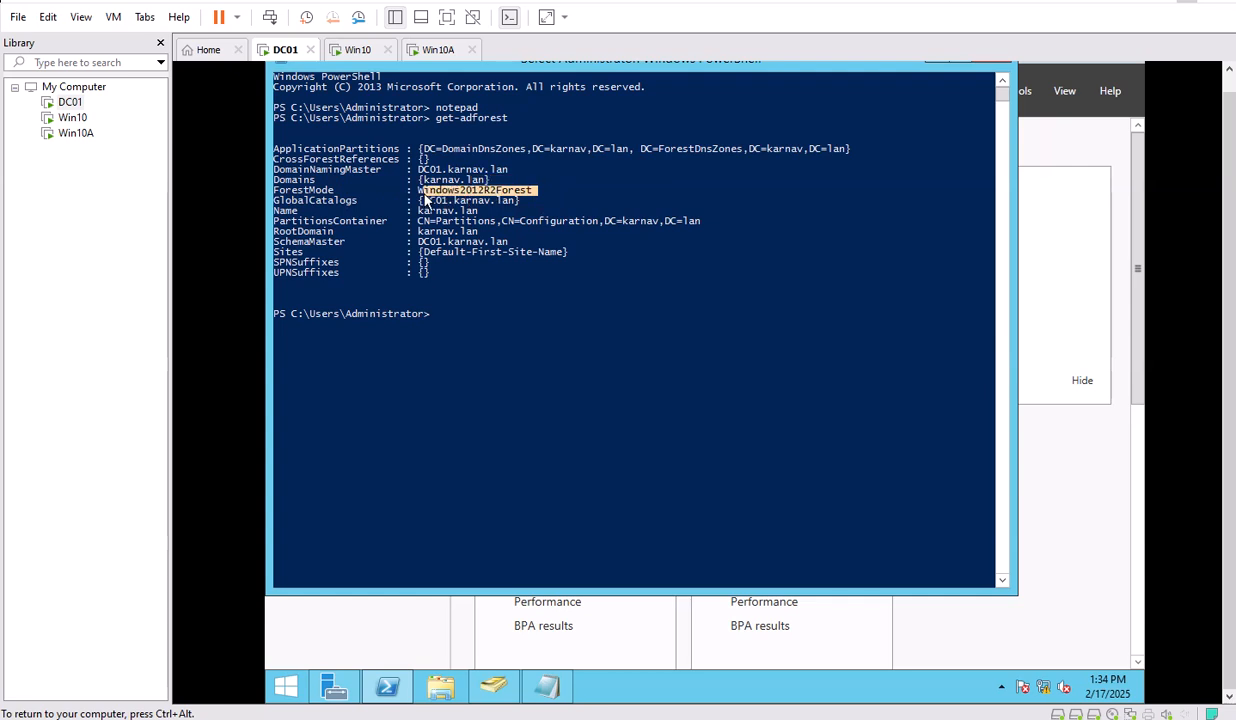
drag(425, 200, 417, 193)
Run get-addomain in PowerShell and examine the DomainMode entry in its output
click(481, 321)
text(get-addomAIN)
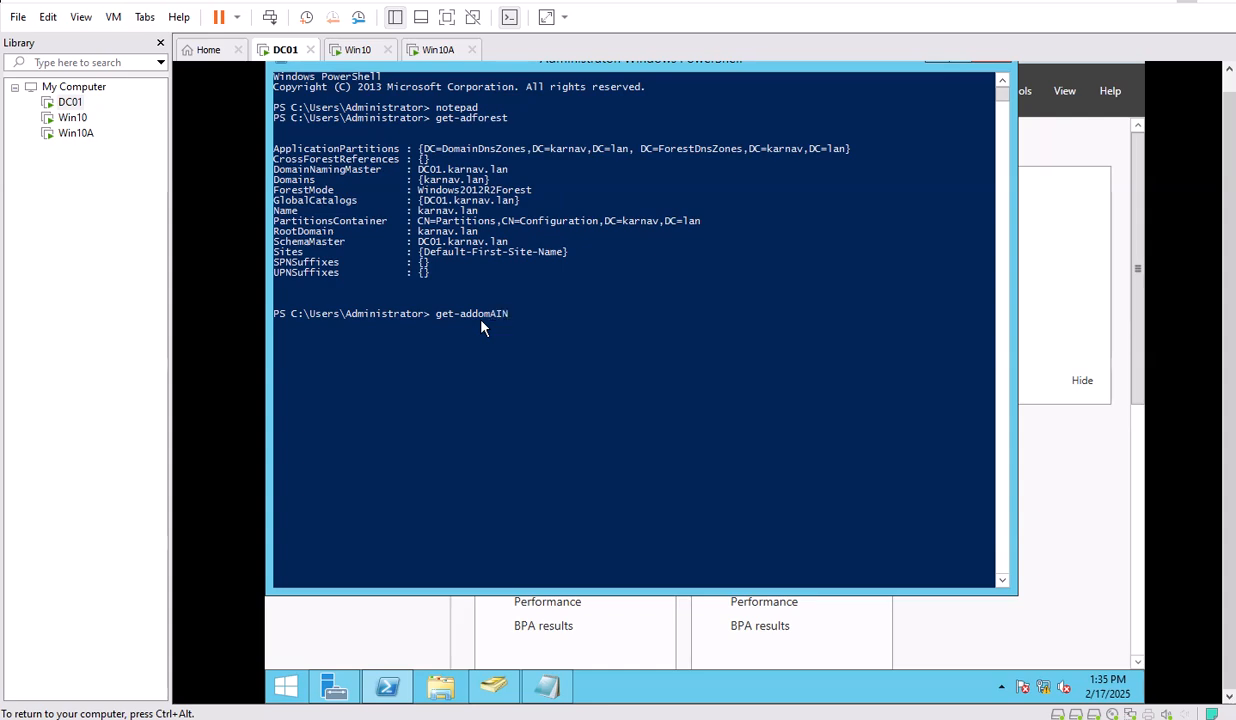
key(Return)
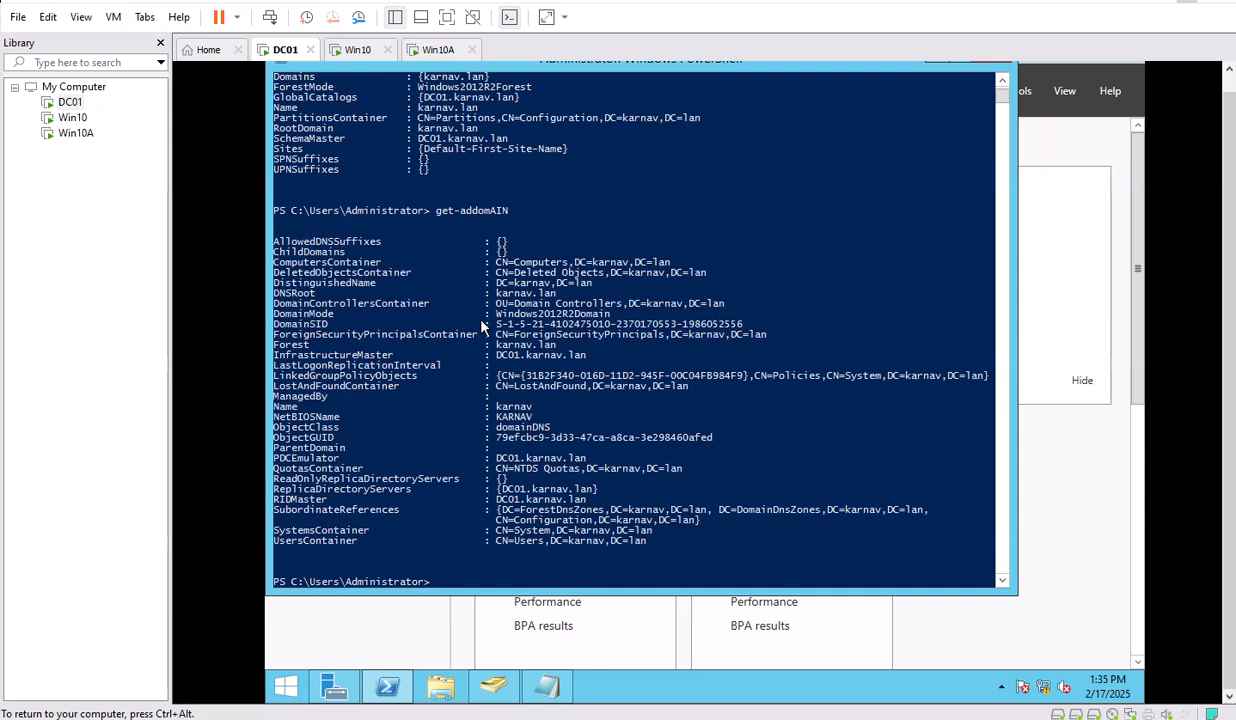
click(490, 212)
text(get-addomain)
key(Return)
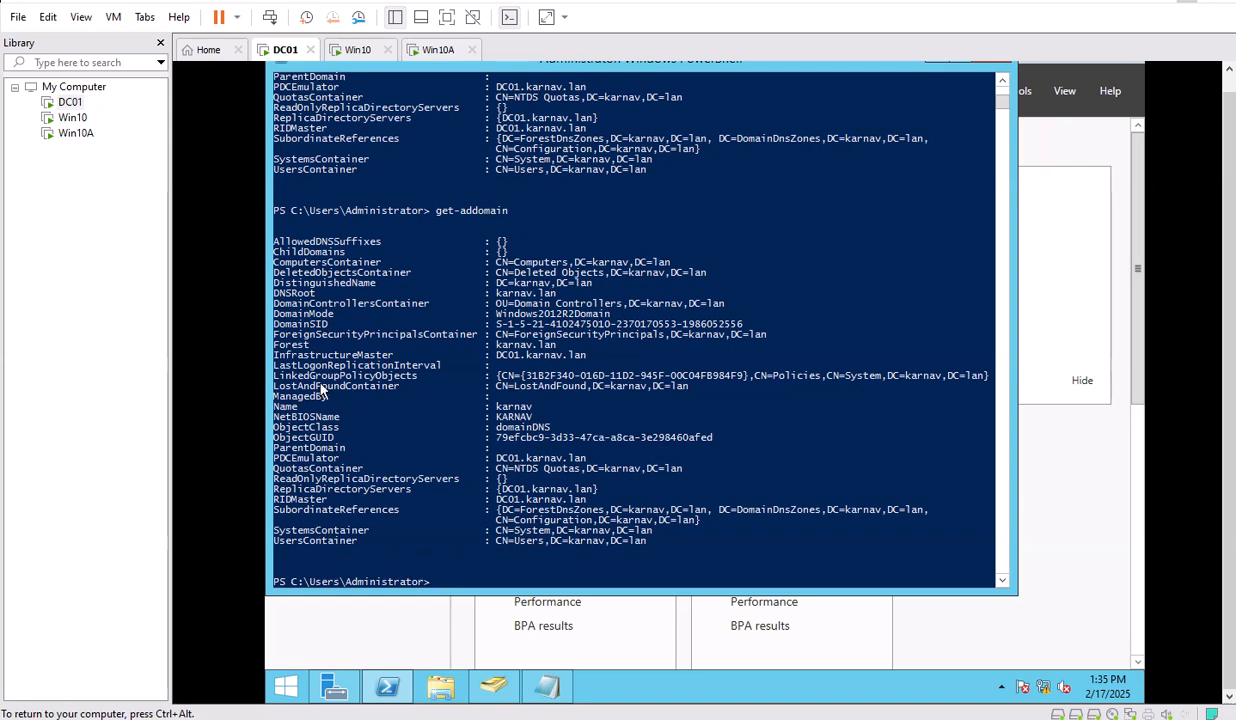
drag(335, 314, 278, 316)
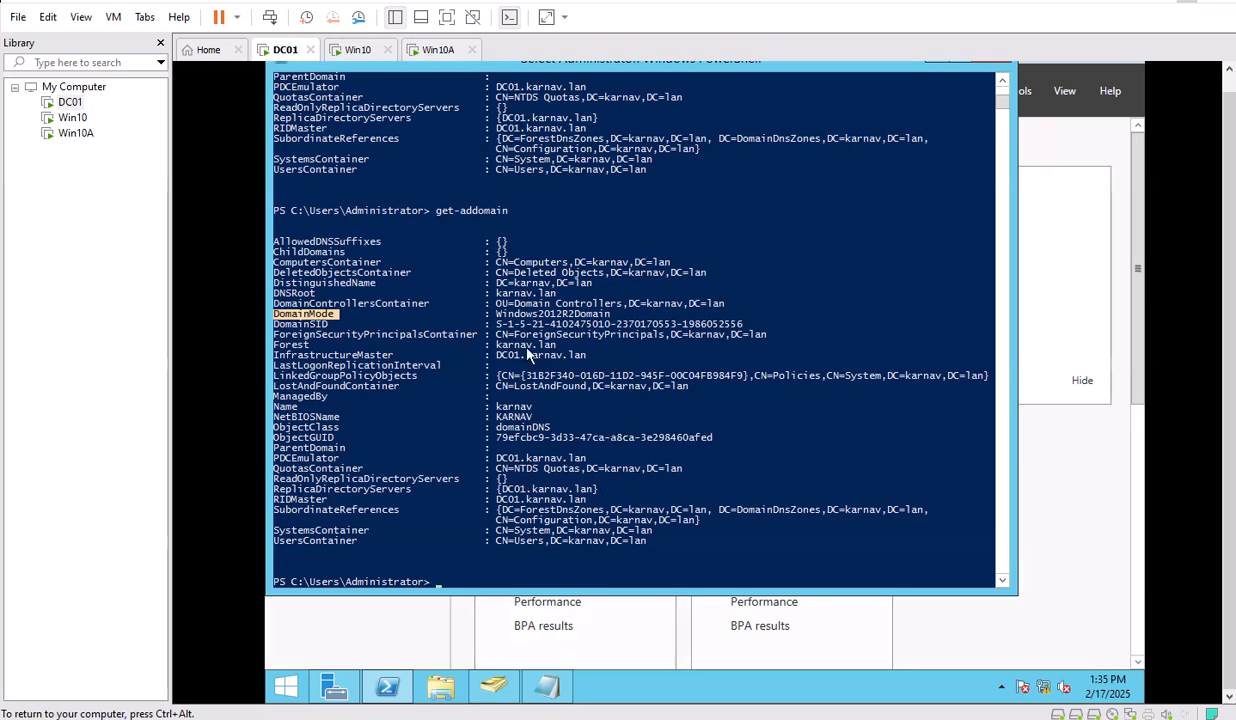
click(493, 686)
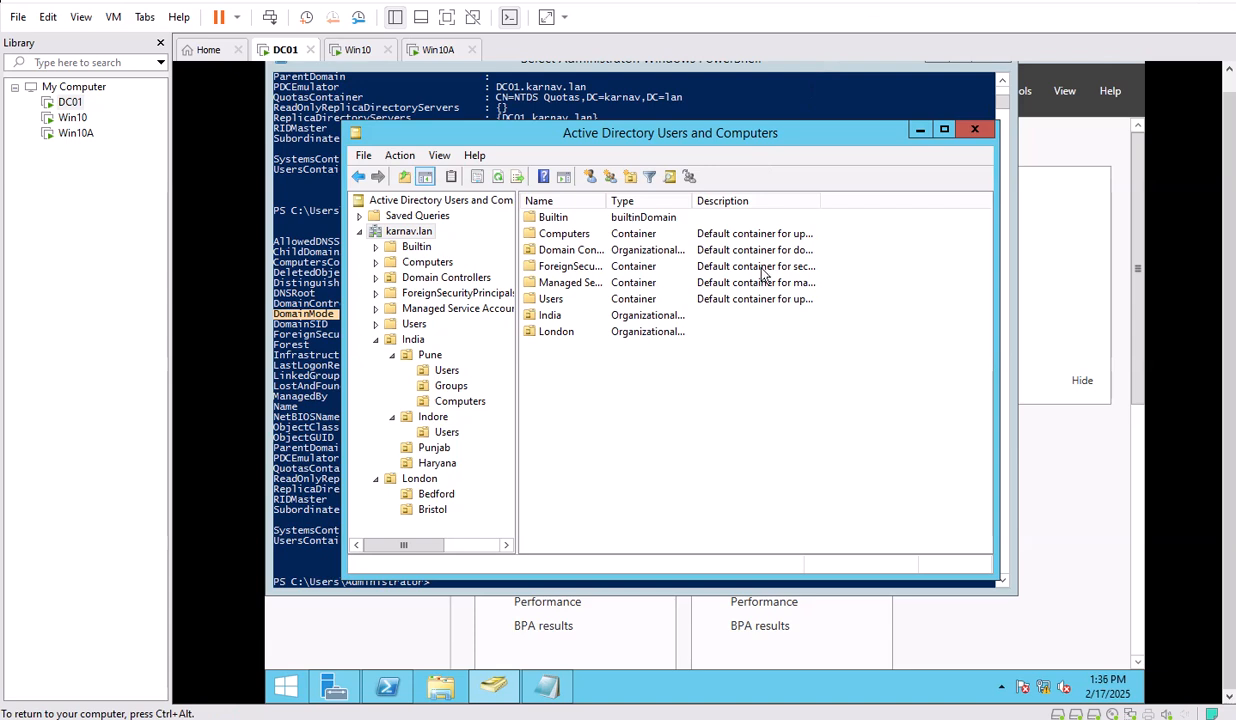
click(919, 131)
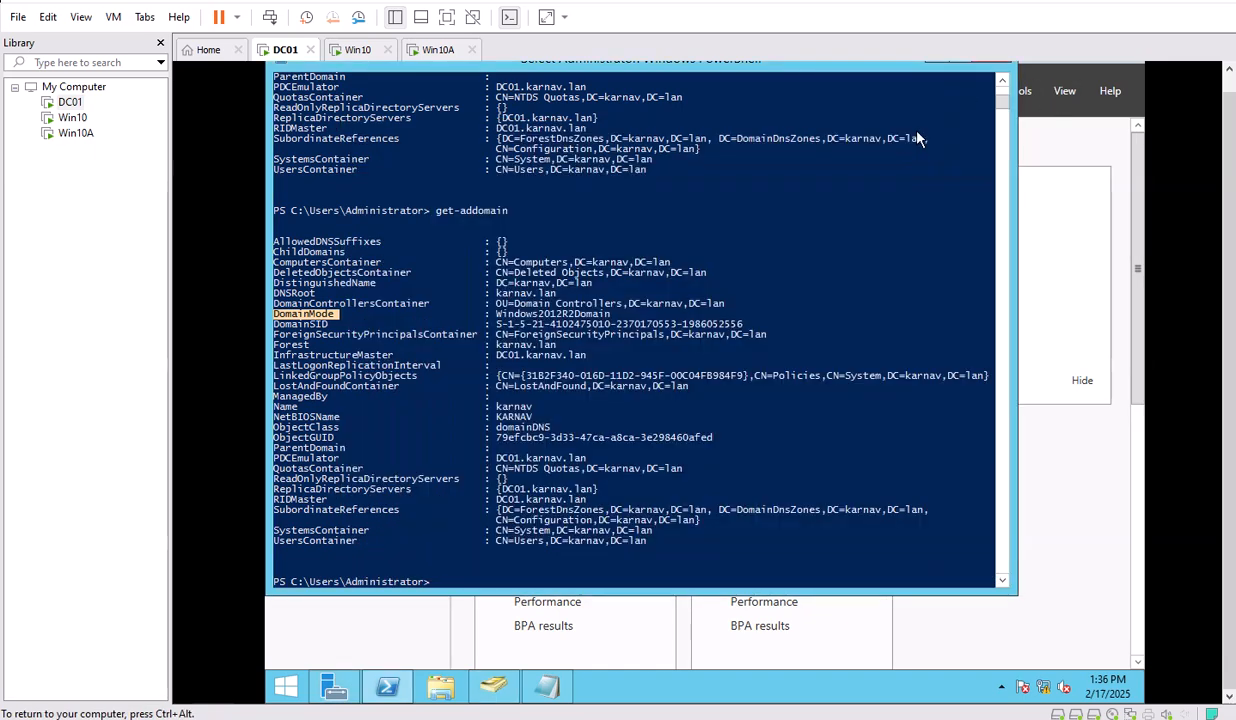
click(510, 562)
click(438, 694)
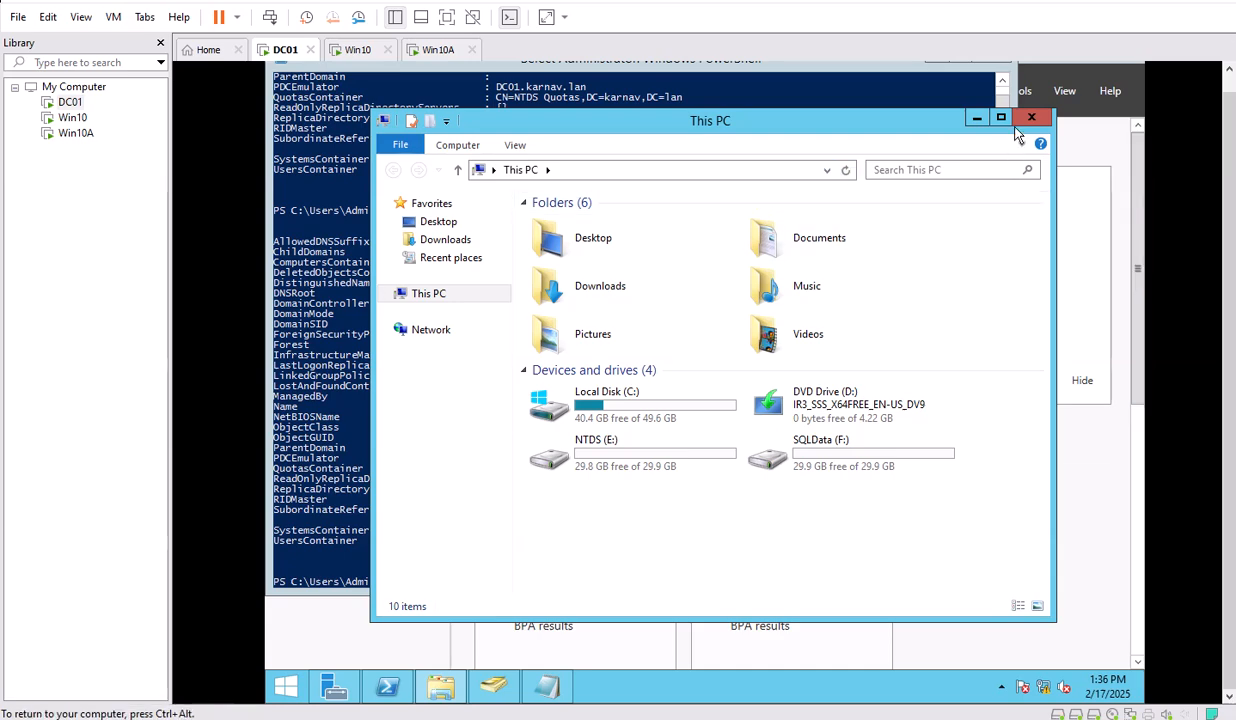
click(1031, 118)
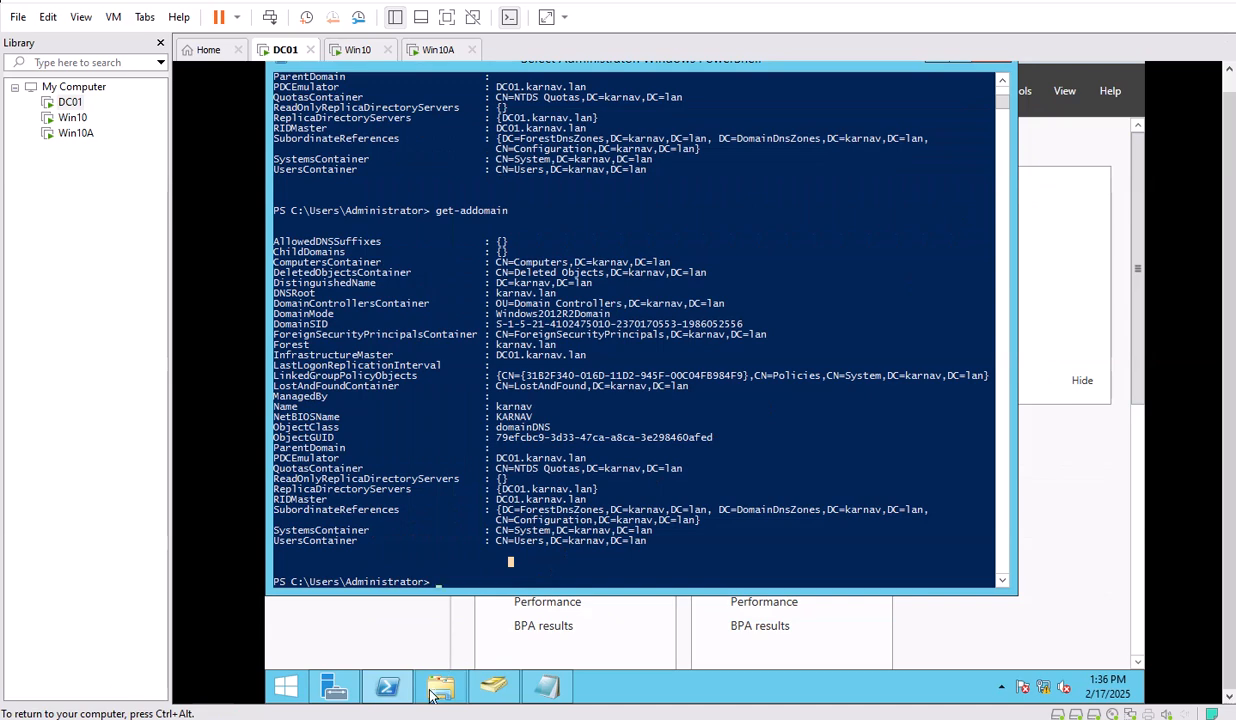
Close the Notepad window that is already running
right_click(547, 686)
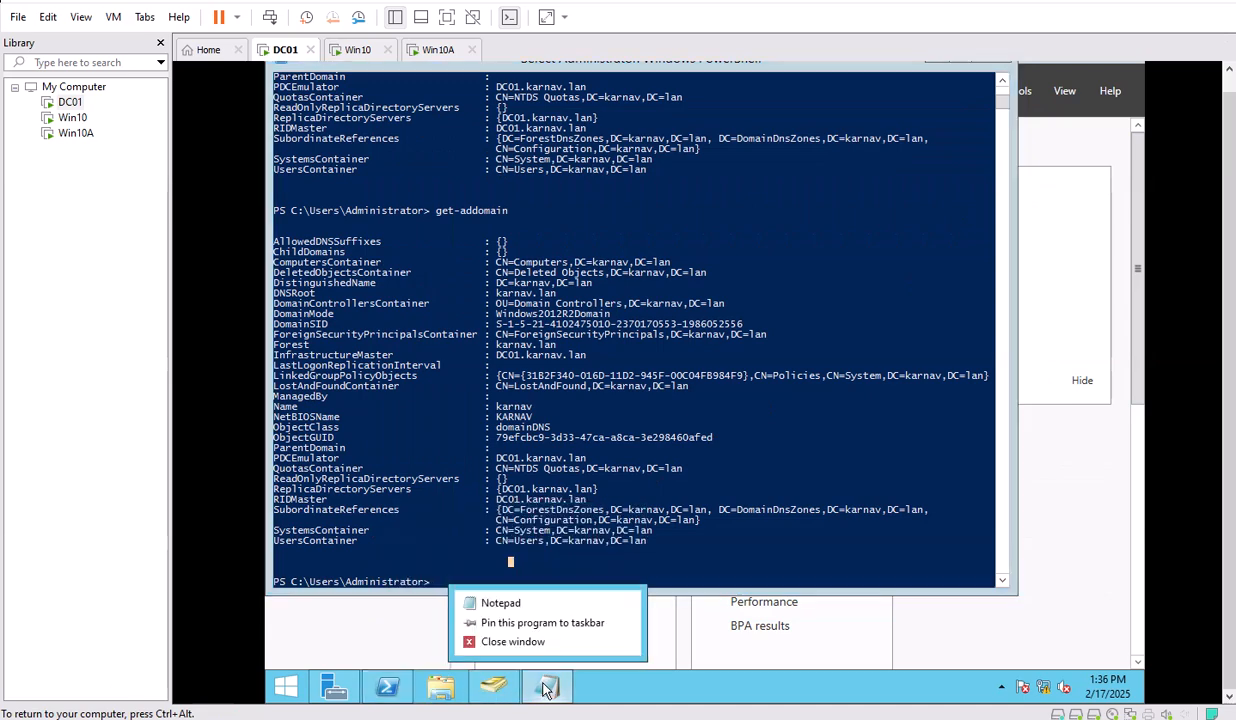
click(515, 642)
click(733, 363)
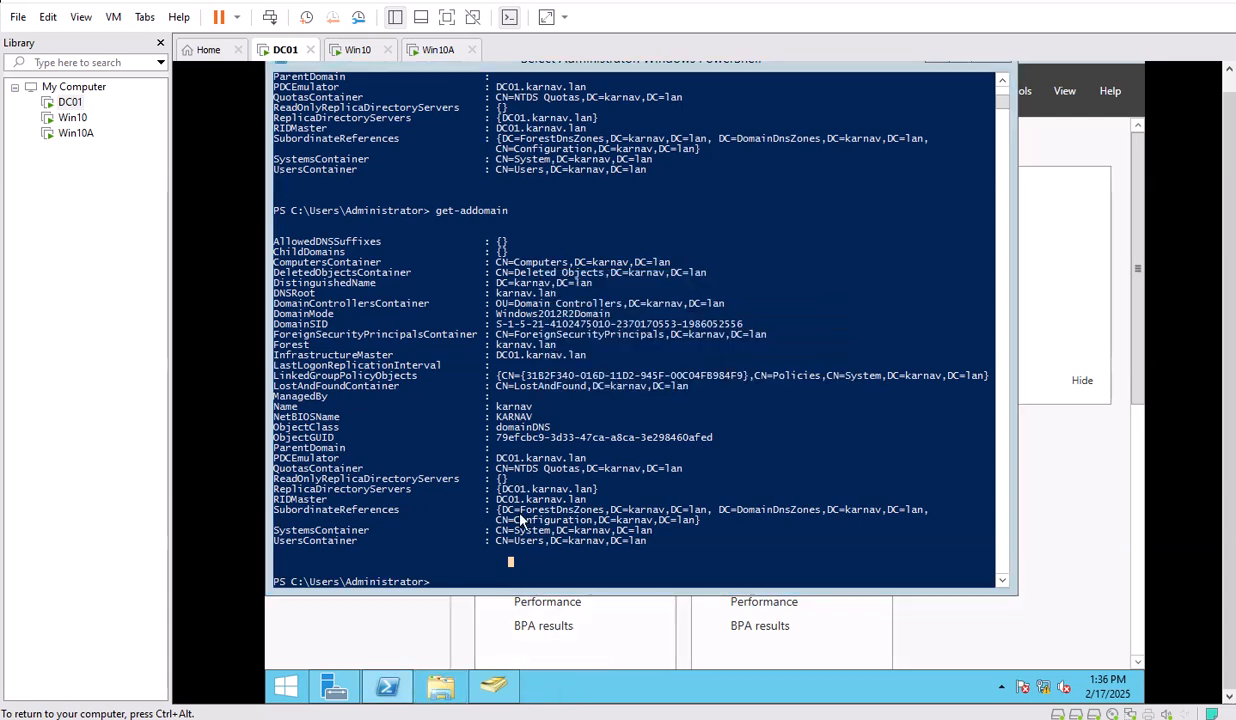
Open the New Text Document file from its folder on Local Disk (C:) and maximize it in Notepad
key(super+e)
click(631, 420)
double_click(631, 420)
double_click(548, 272)
double_click(568, 226)
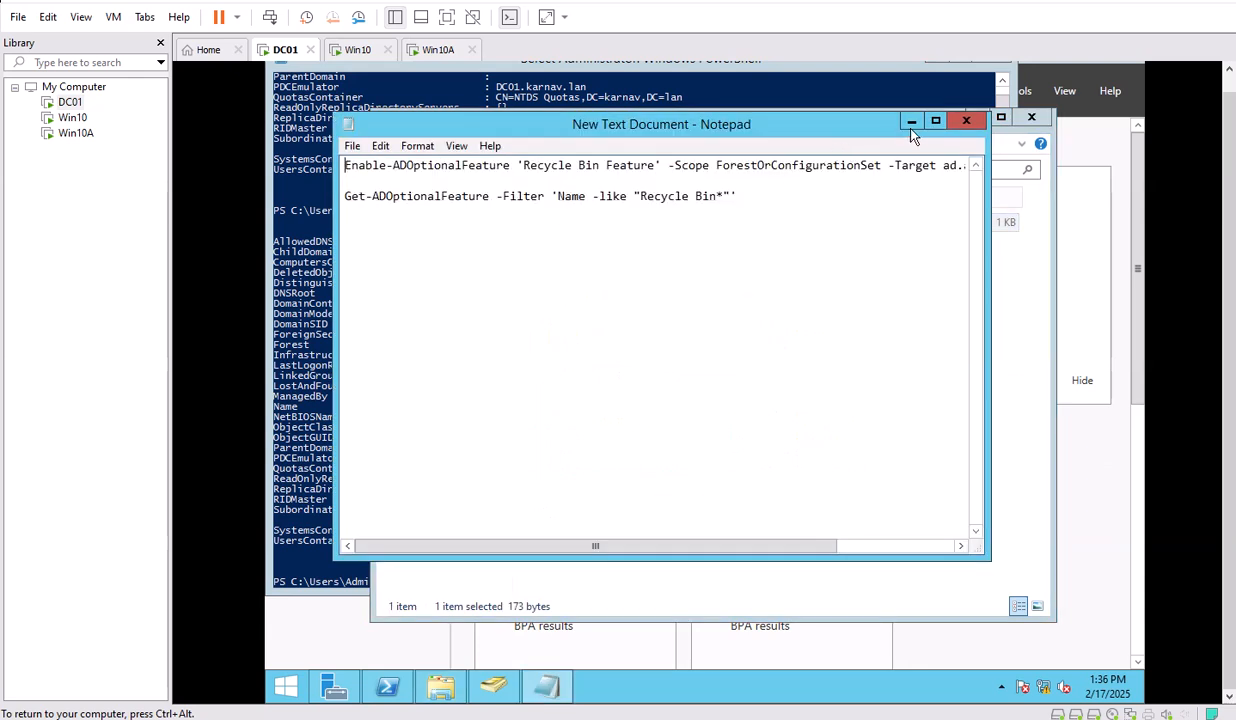
click(936, 121)
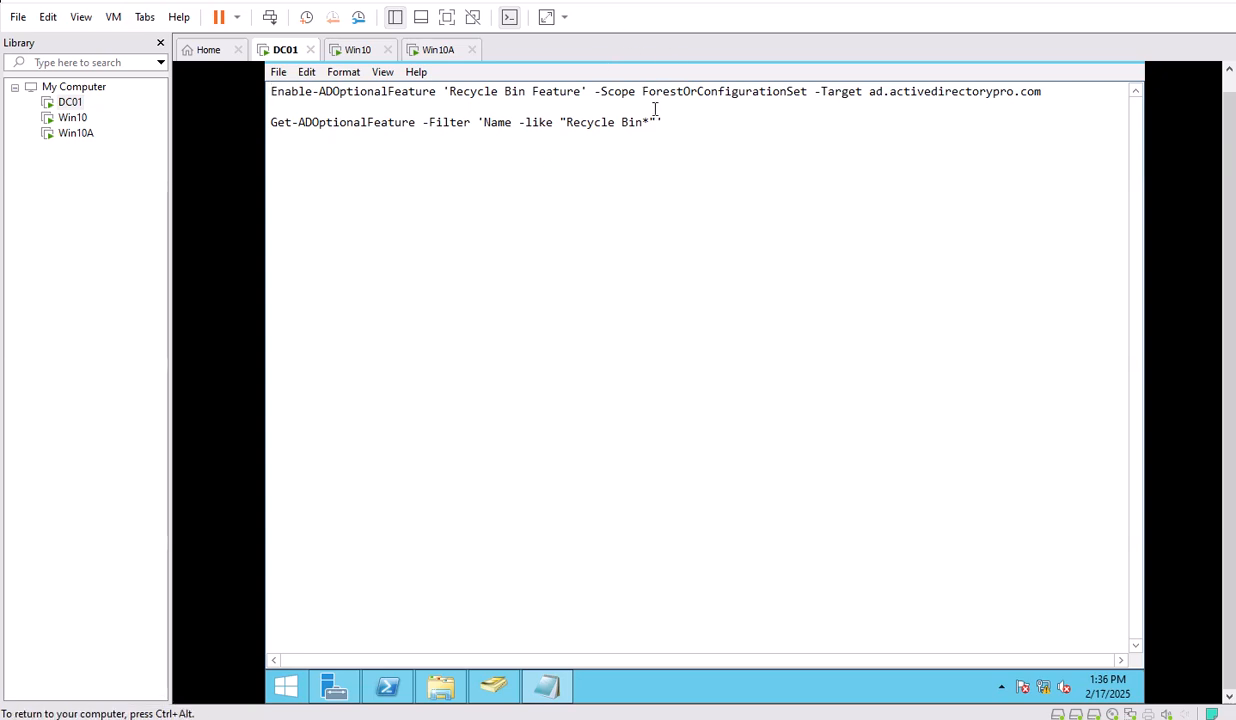
Copy the Get-ADOptionalFeature line from the text file and launch PowerShell ISE from the PowerShell console with the ise command
drag(677, 122, 267, 122)
key(ctrl+c)
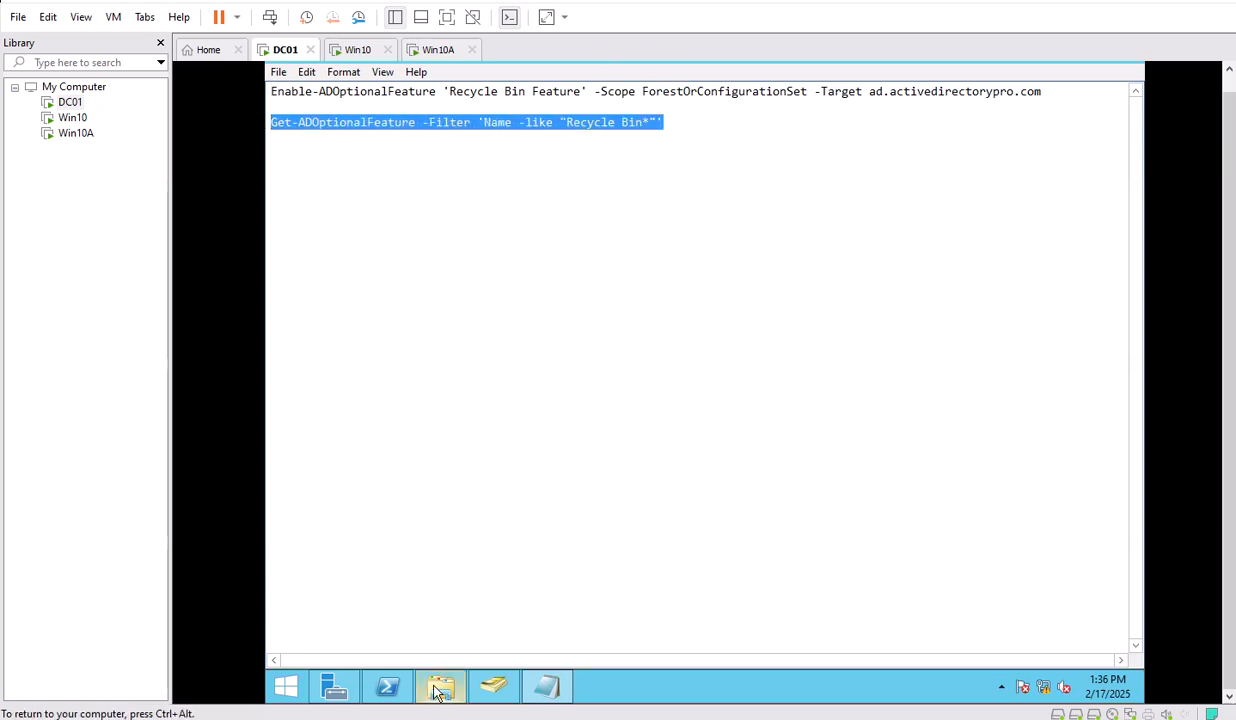
click(392, 684)
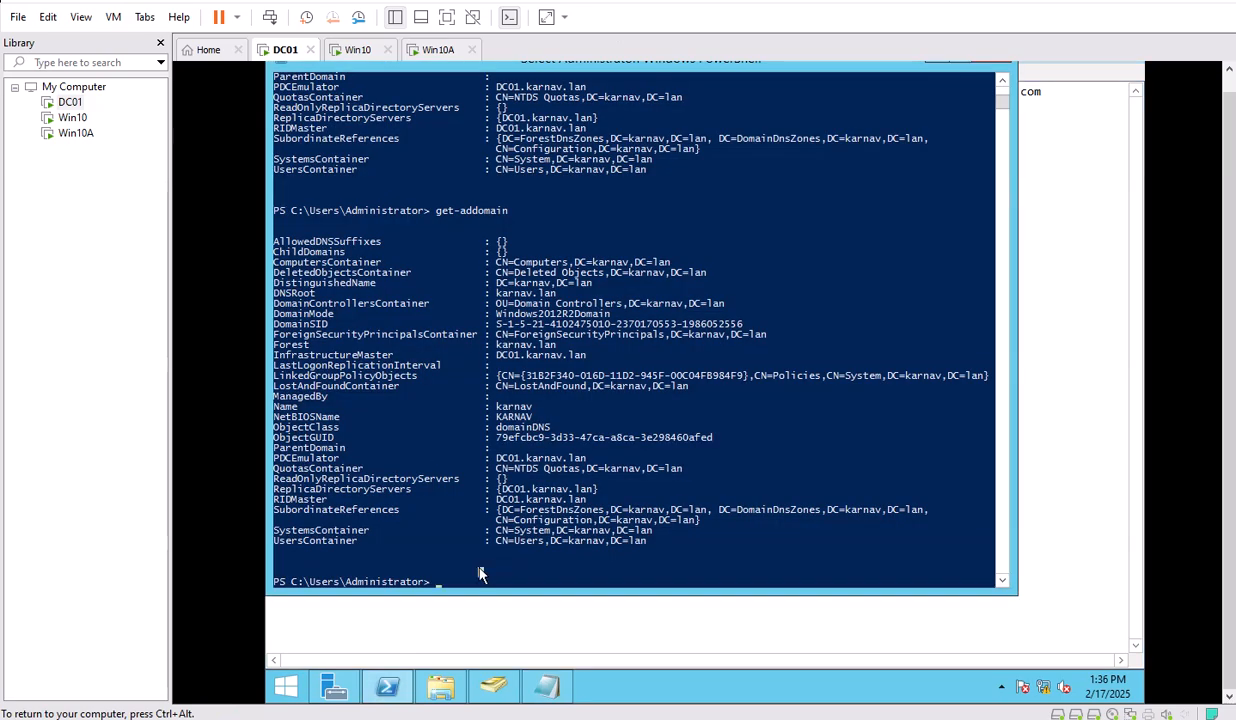
text(ise)
key(Return)
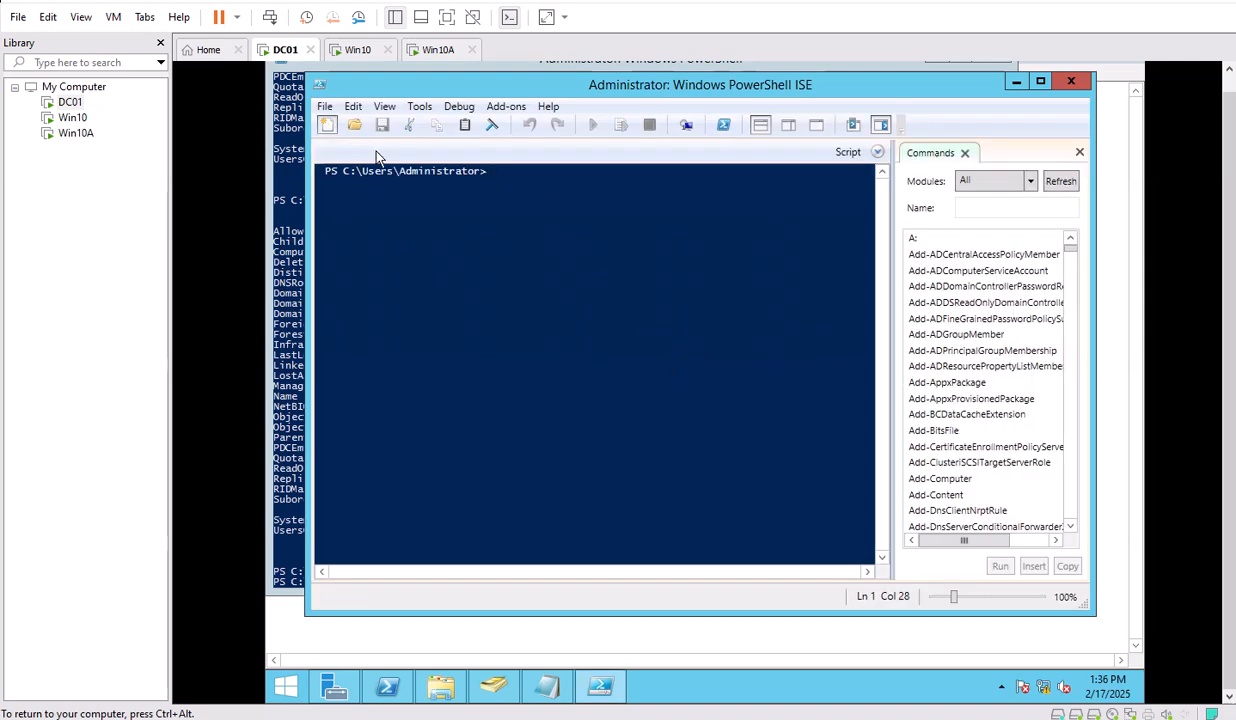
Paste Get-ADOptionalFeature -Filter 'Name -like "Recycle Bin*"' into a new script, run it and inspect the EnabledScopes value
click(330, 126)
key(ctrl+v)
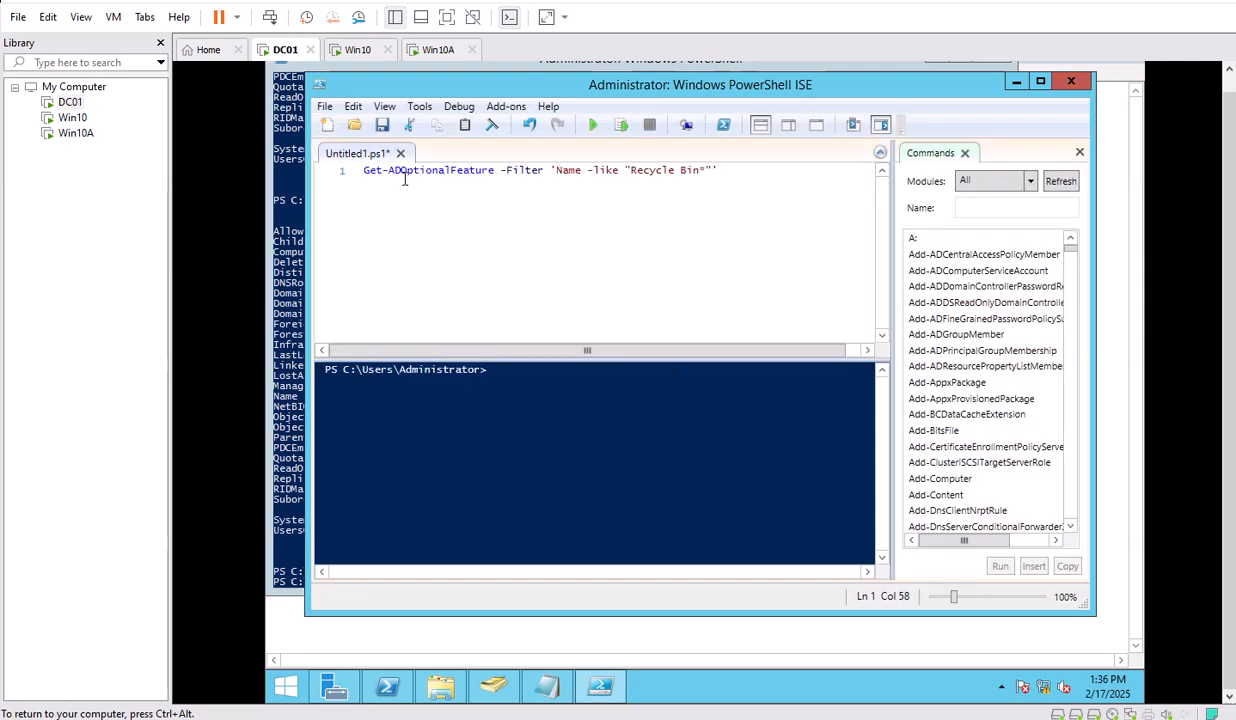
click(593, 127)
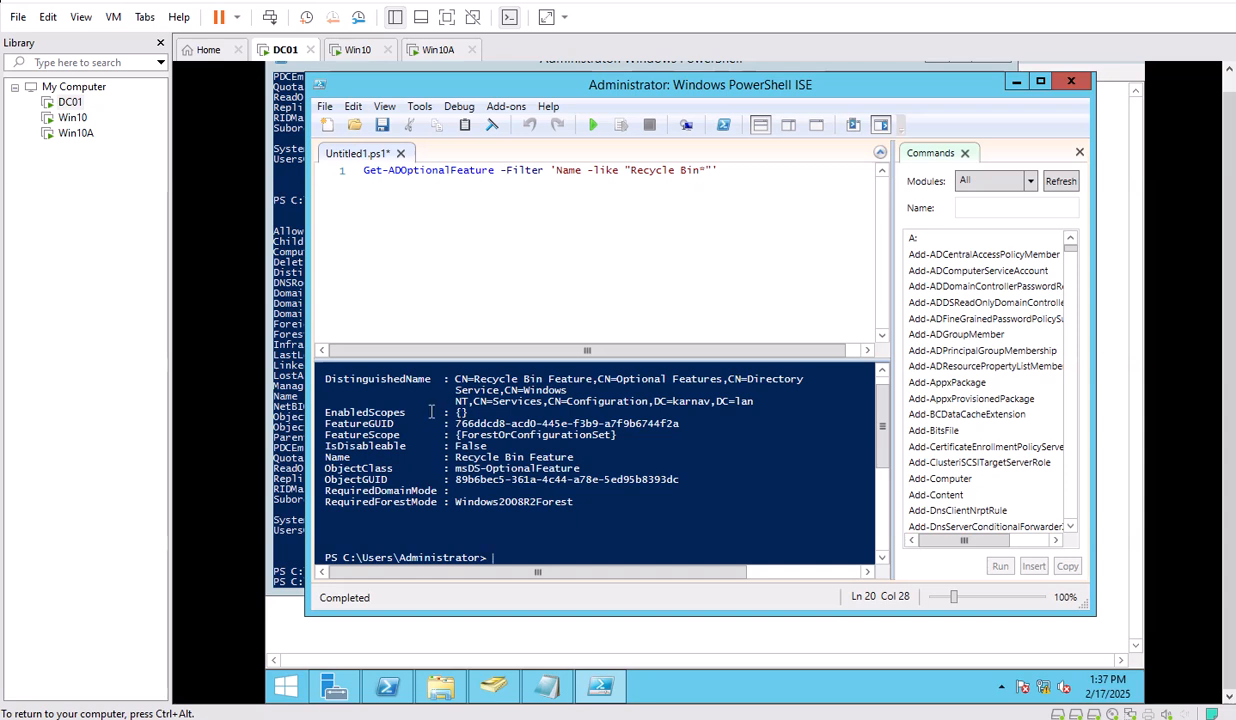
drag(405, 412, 316, 411)
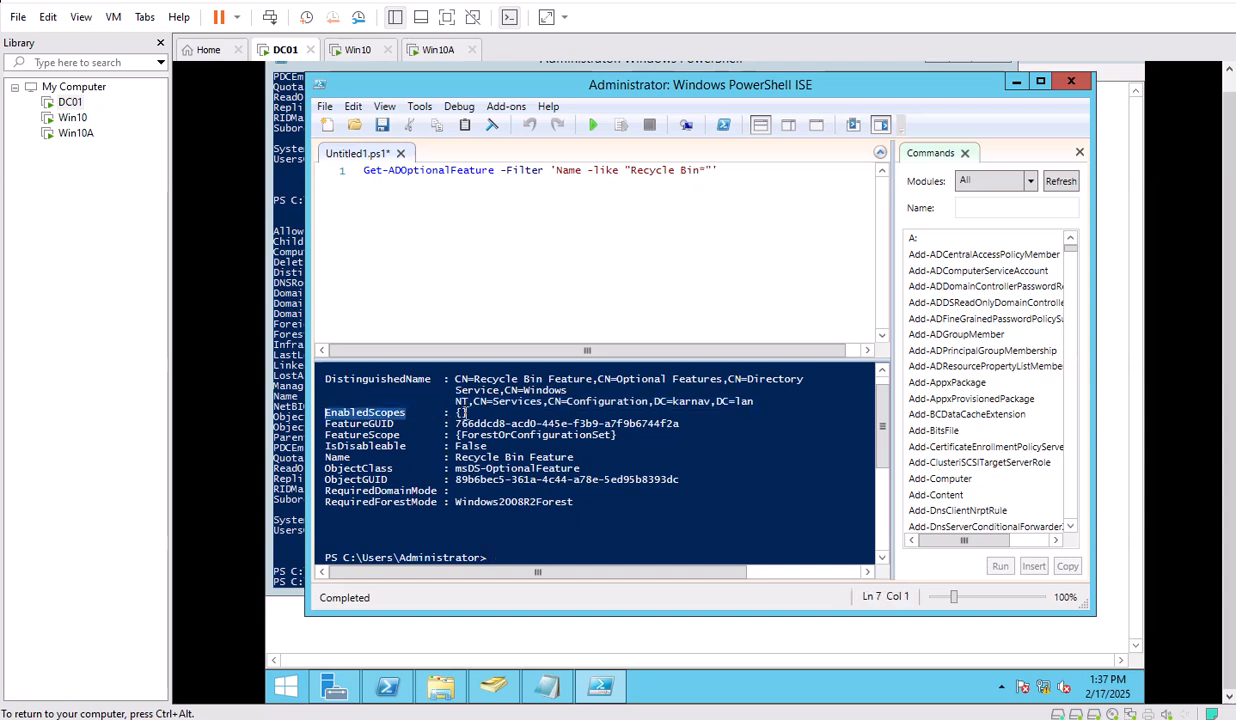
drag(467, 412, 455, 412)
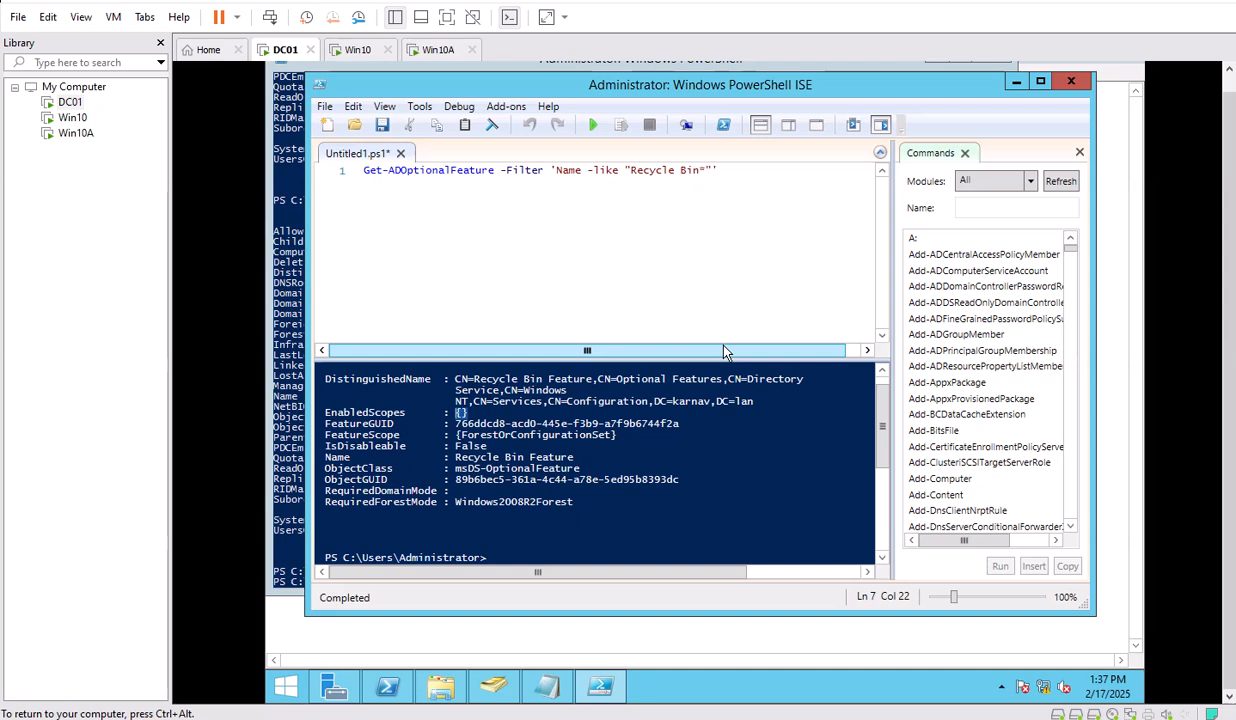
In the Notepad file, change the Enable-ADOptionalFeature command's target to karnav.lan, remove the blank line below and select the whole command
click(541, 682)
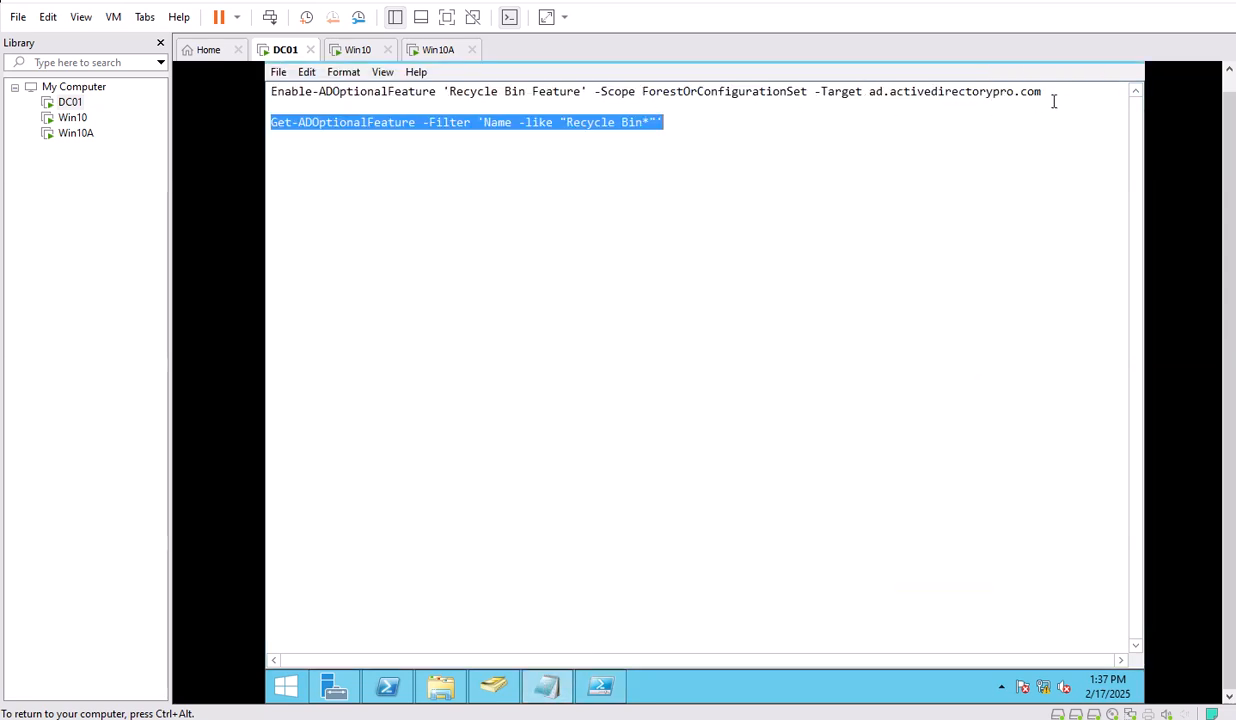
drag(868, 93, 1023, 100)
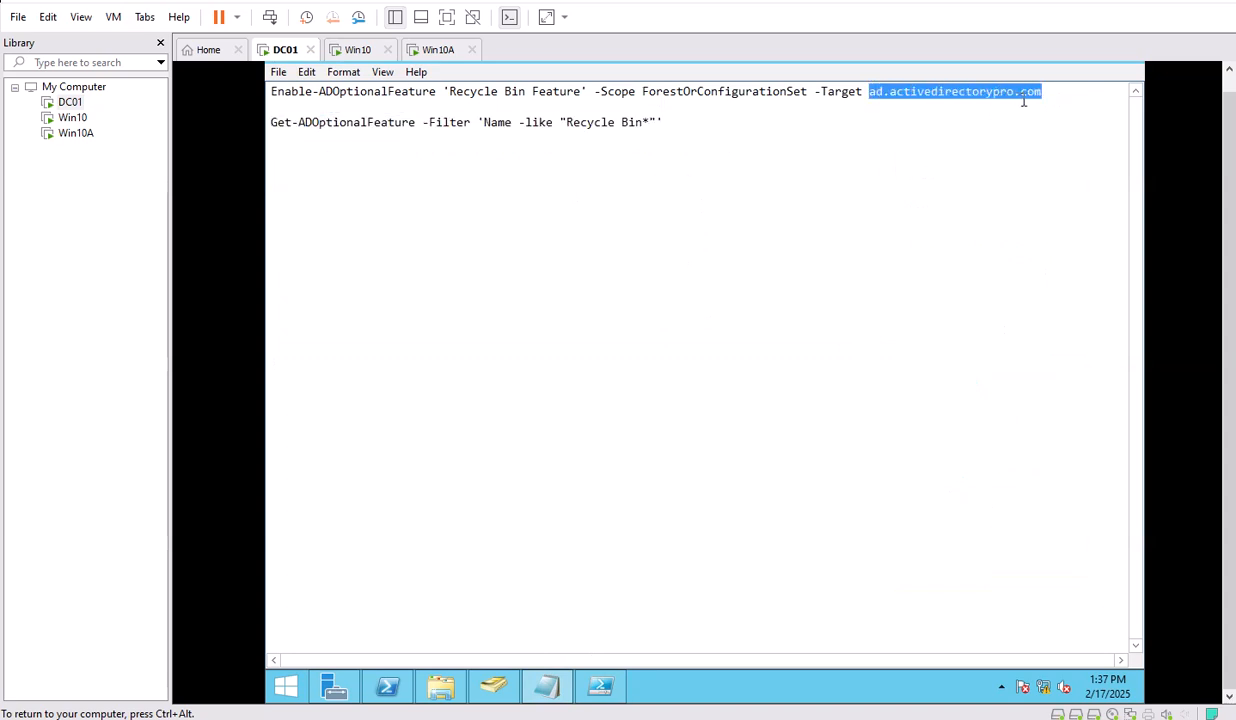
text(karnav.lan)
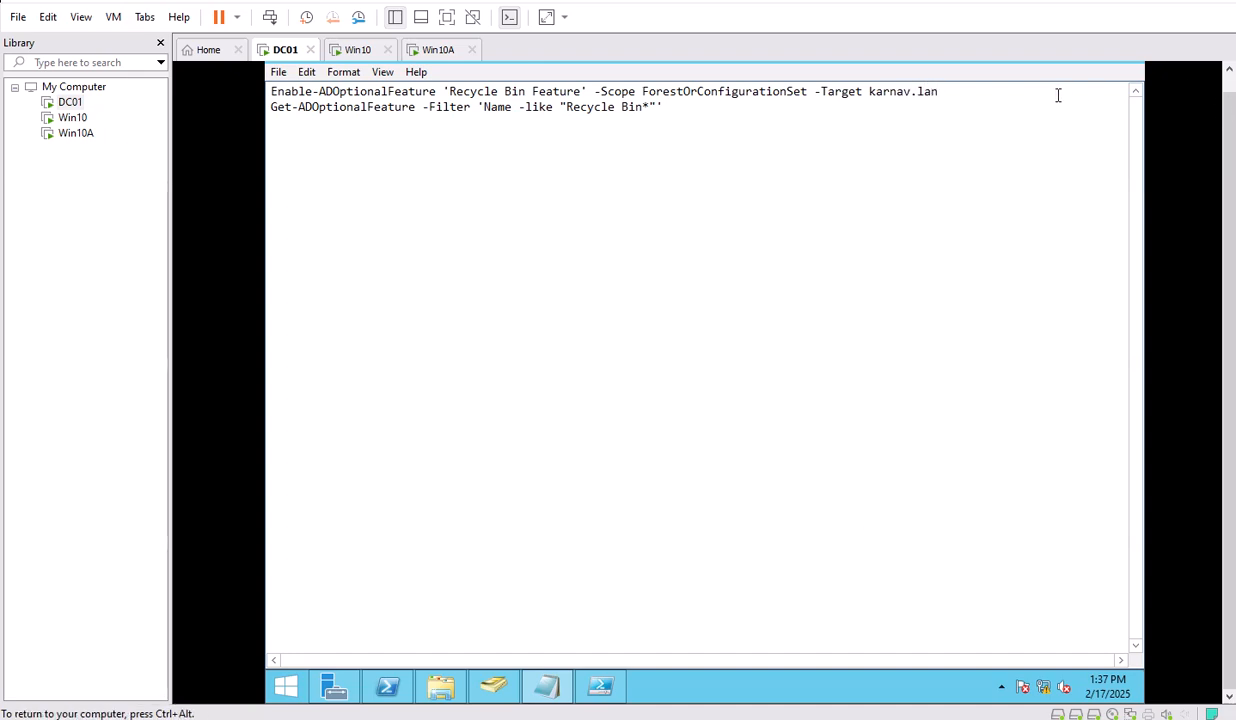
drag(945, 93, 258, 88)
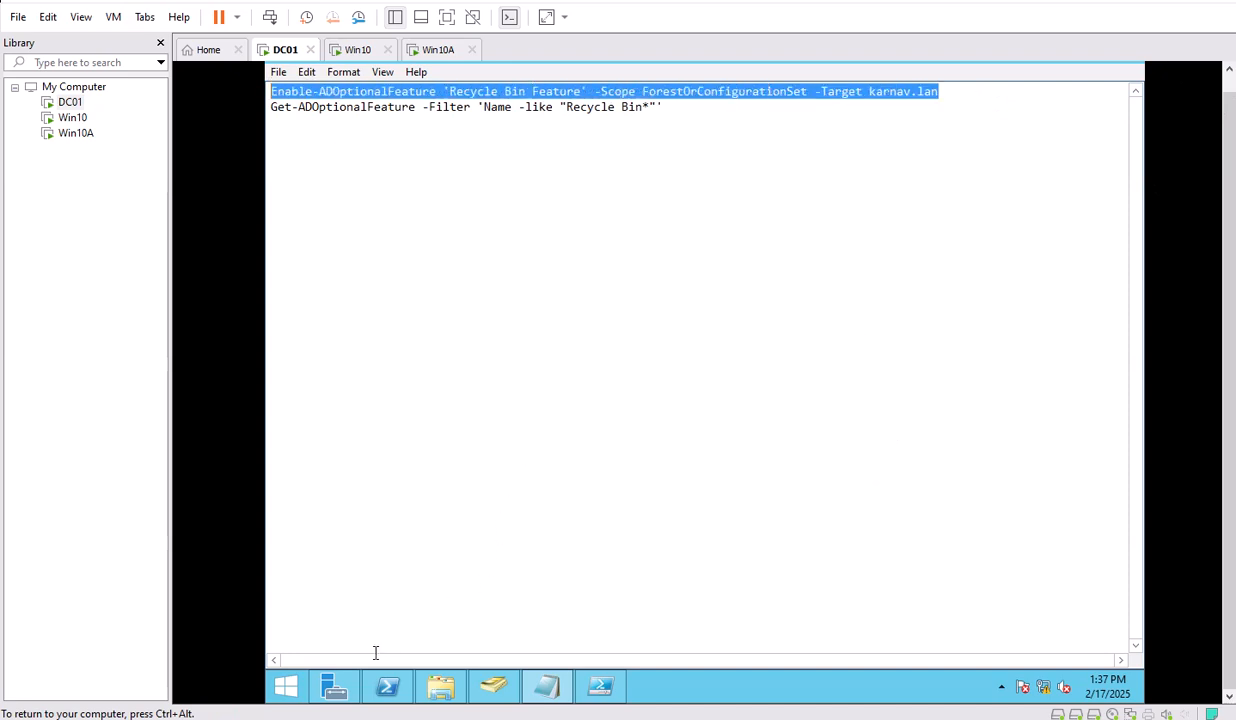
Open the karnav (local) domain in Active Directory Administrative Center and view the Enable Recycle Bin confirmation without accepting it
click(333, 686)
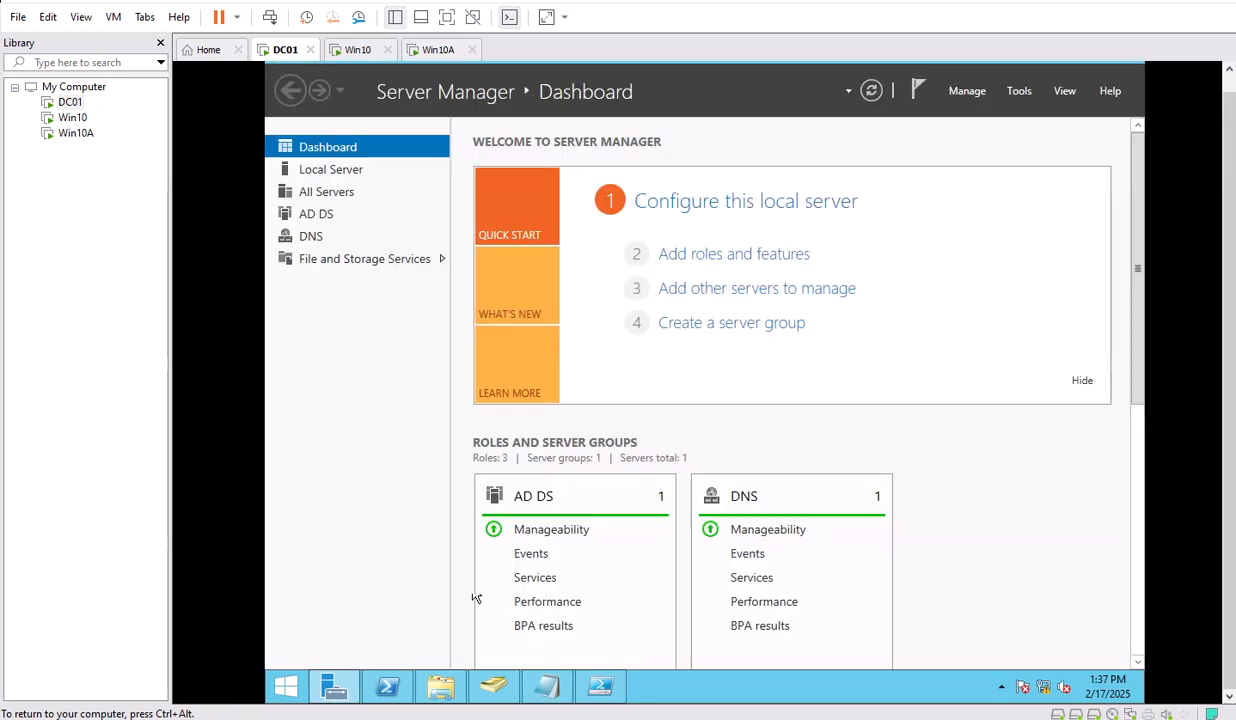
click(1019, 91)
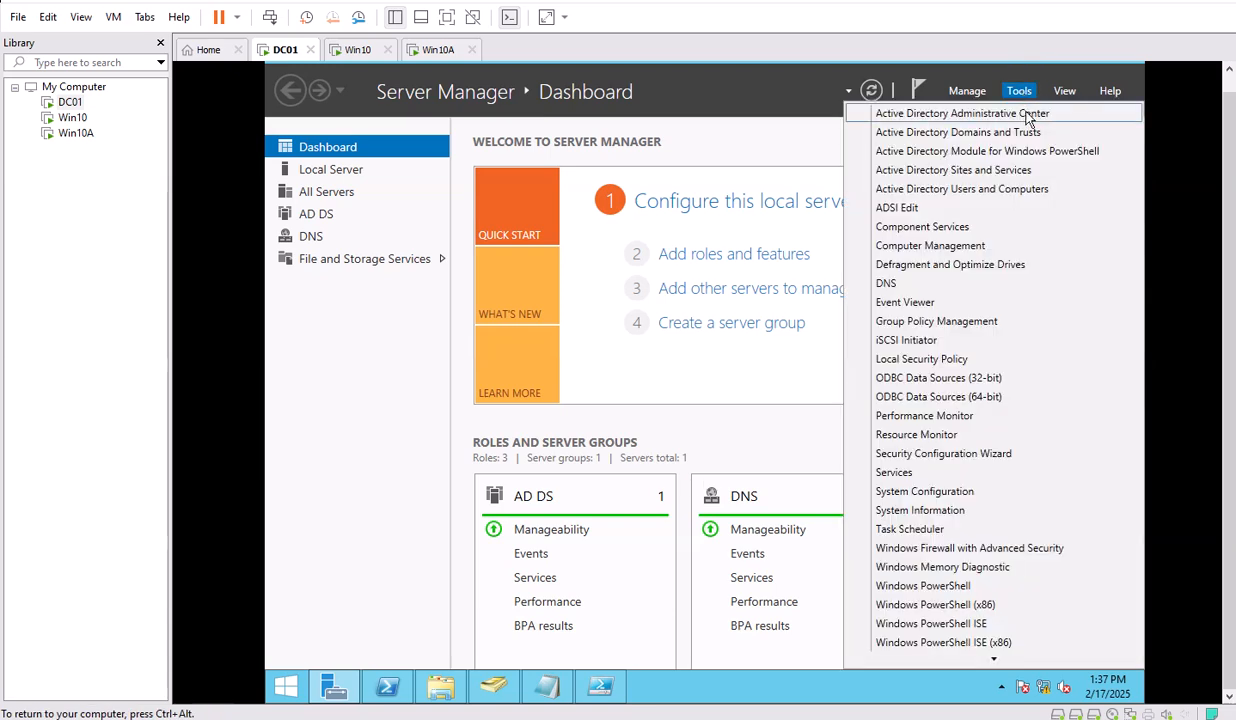
click(1030, 113)
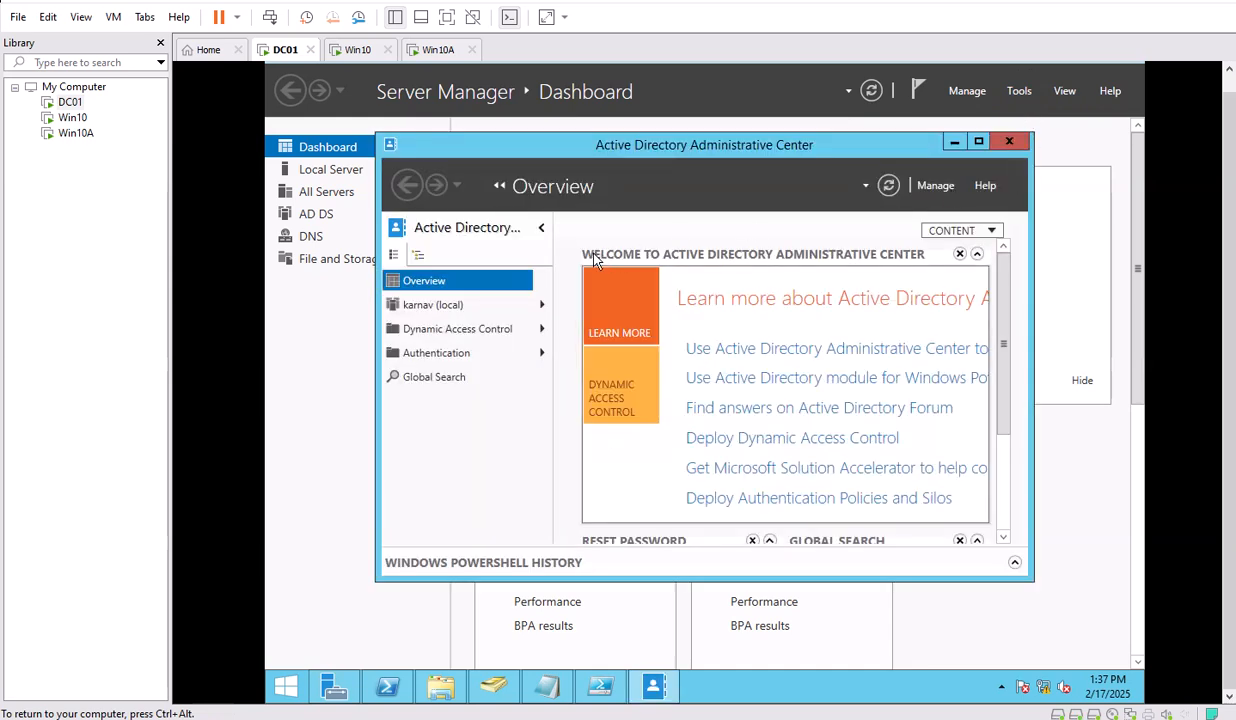
click(437, 306)
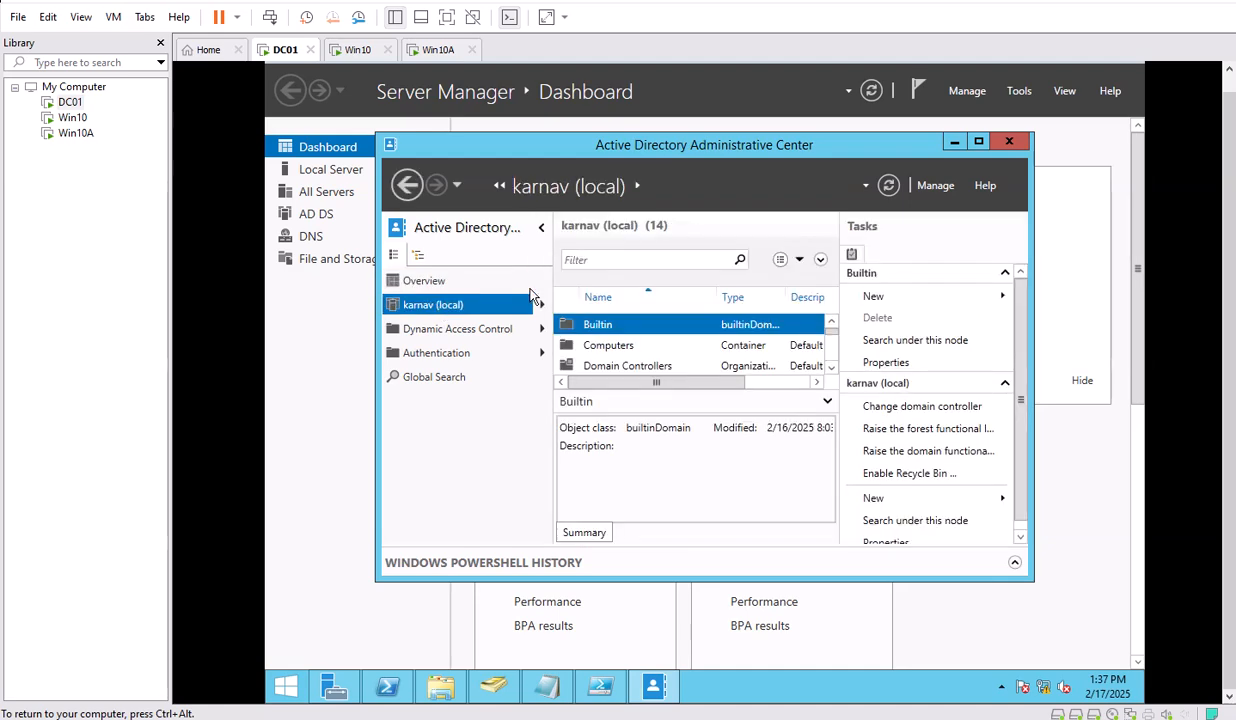
click(978, 142)
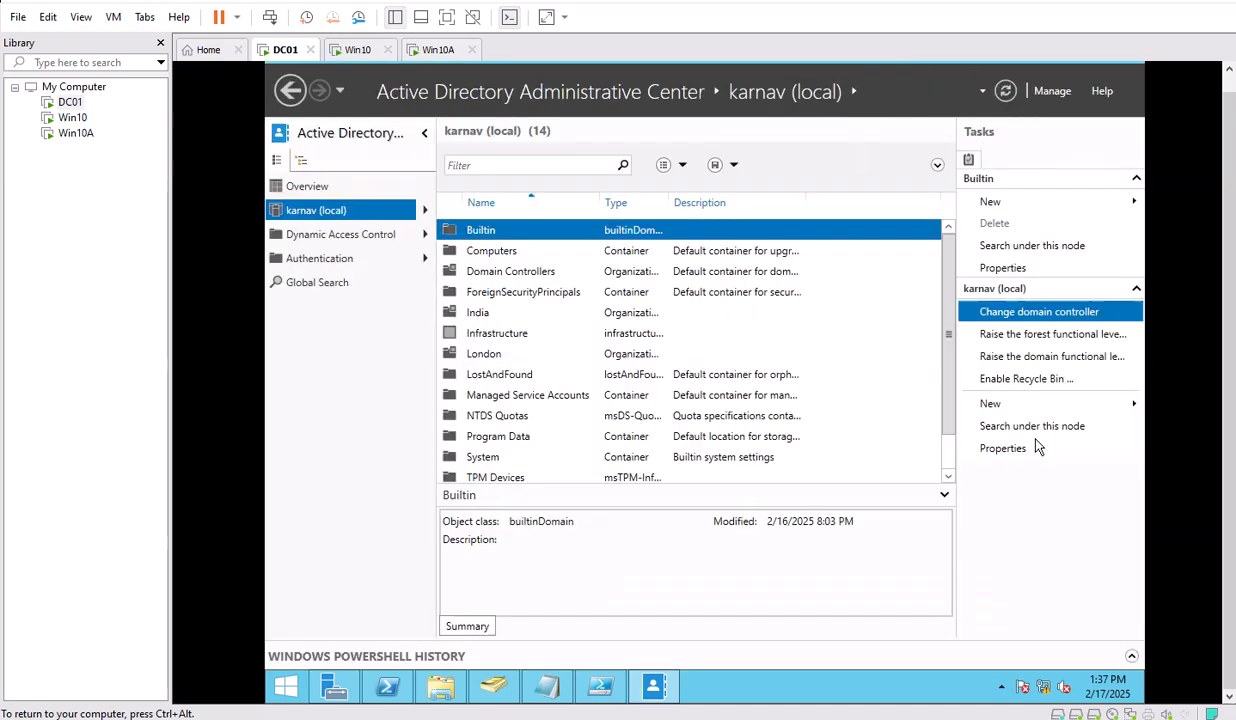
click(1040, 381)
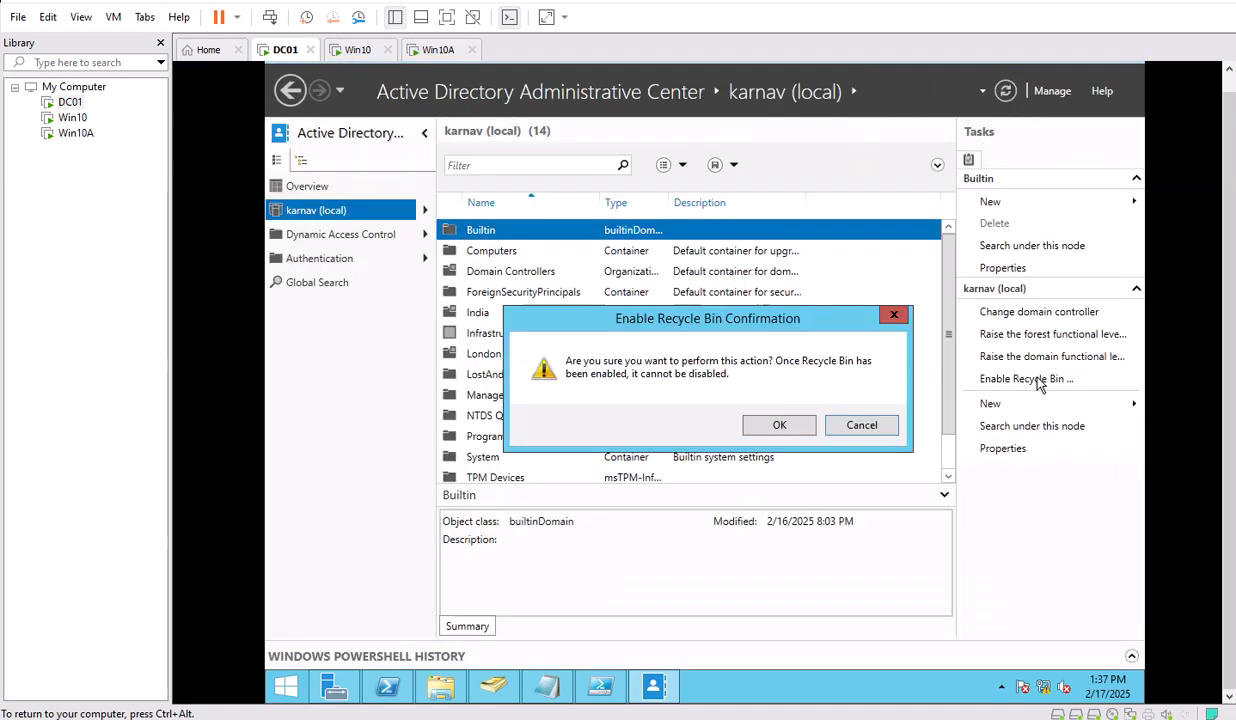
click(840, 427)
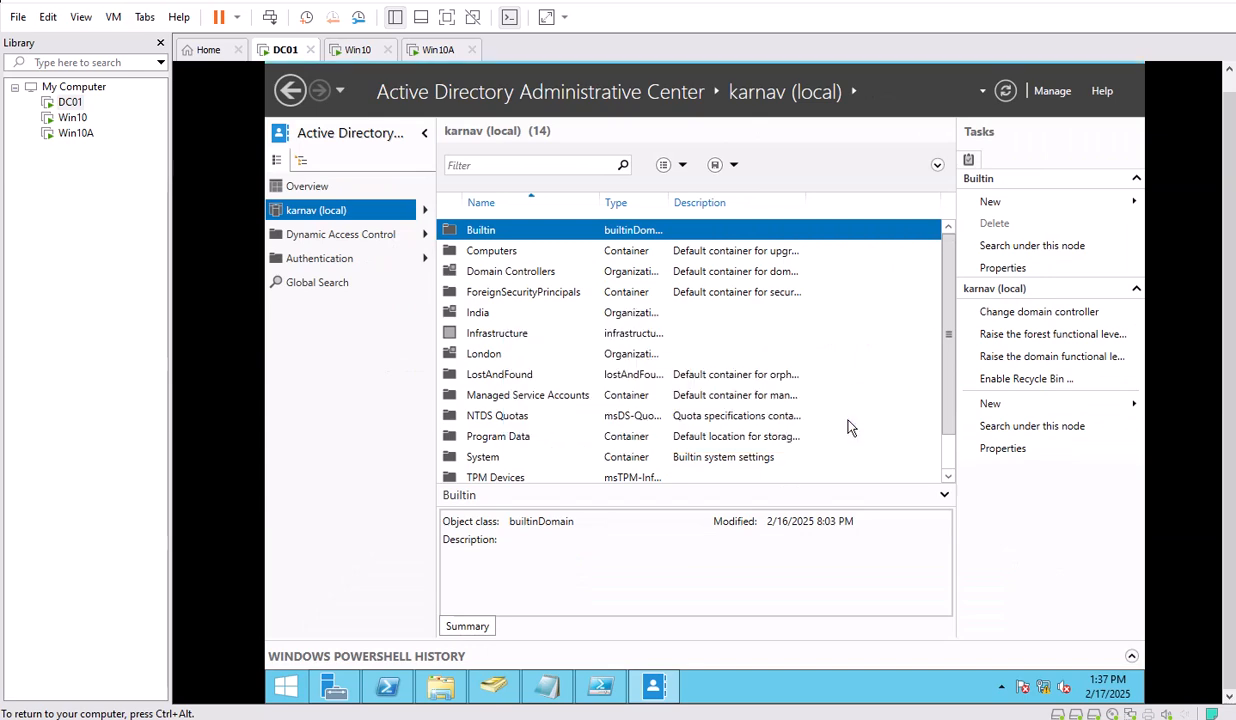
Switch to PowerShell ISE, create a second script and paste the Get-ADOptionalFeature Recycle Bin query into it
click(600, 684)
drag(740, 178, 370, 170)
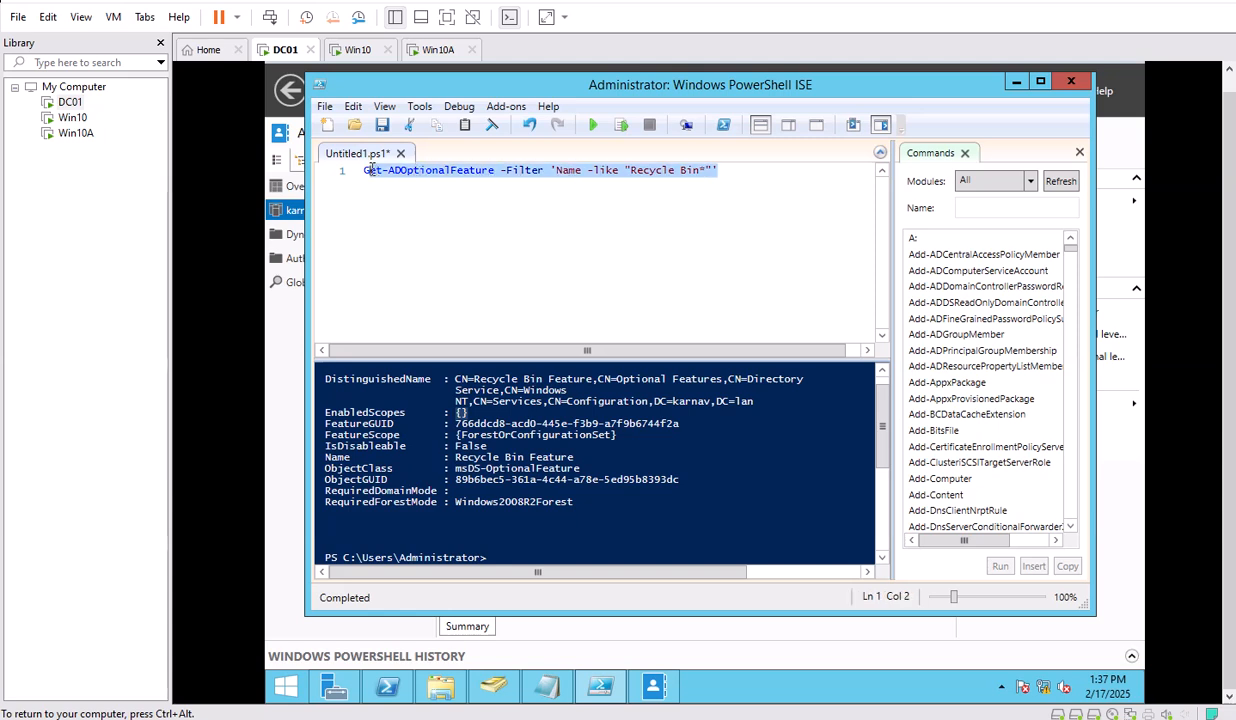
click(328, 125)
text(Get-ADOptionalFeature -Filter 'Name -like "Recycle Bin*"')
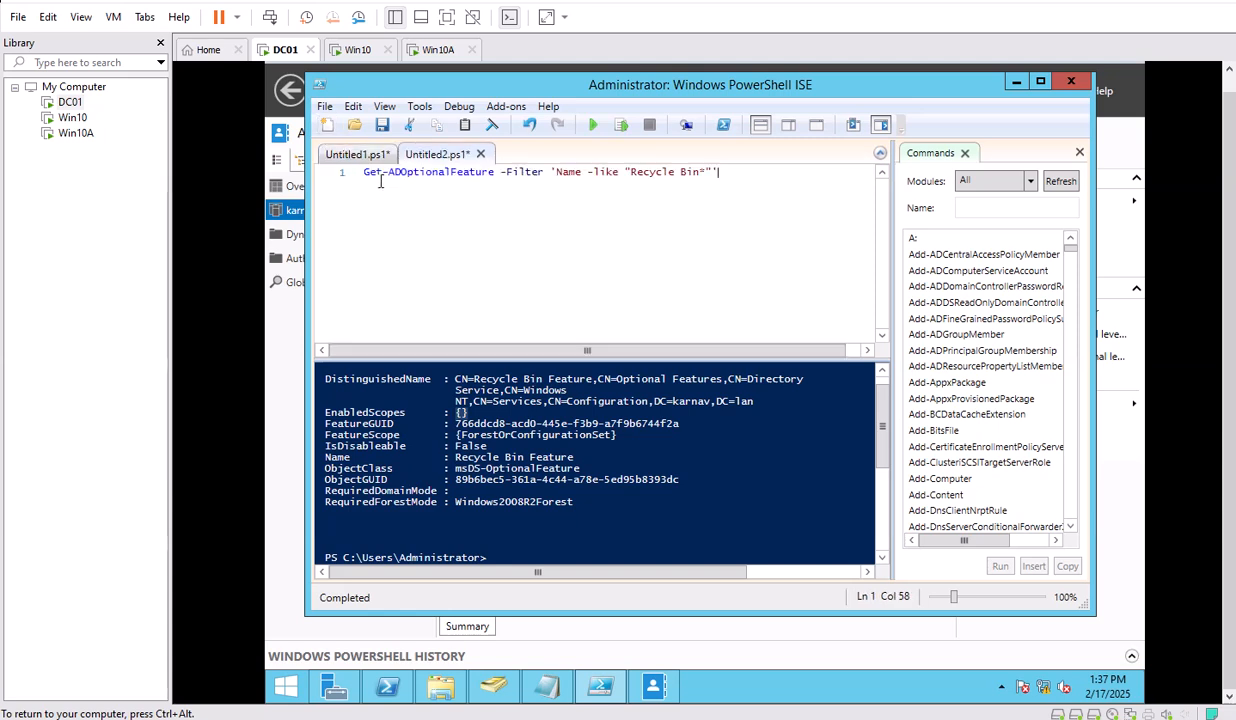
Replace the second script with Notepad's Enable-ADOptionalFeature 'Recycle Bin Feature' -Scope ForestOrConfigurationSet -Target karnav.lan, run it and accept with Yes to All
click(546, 686)
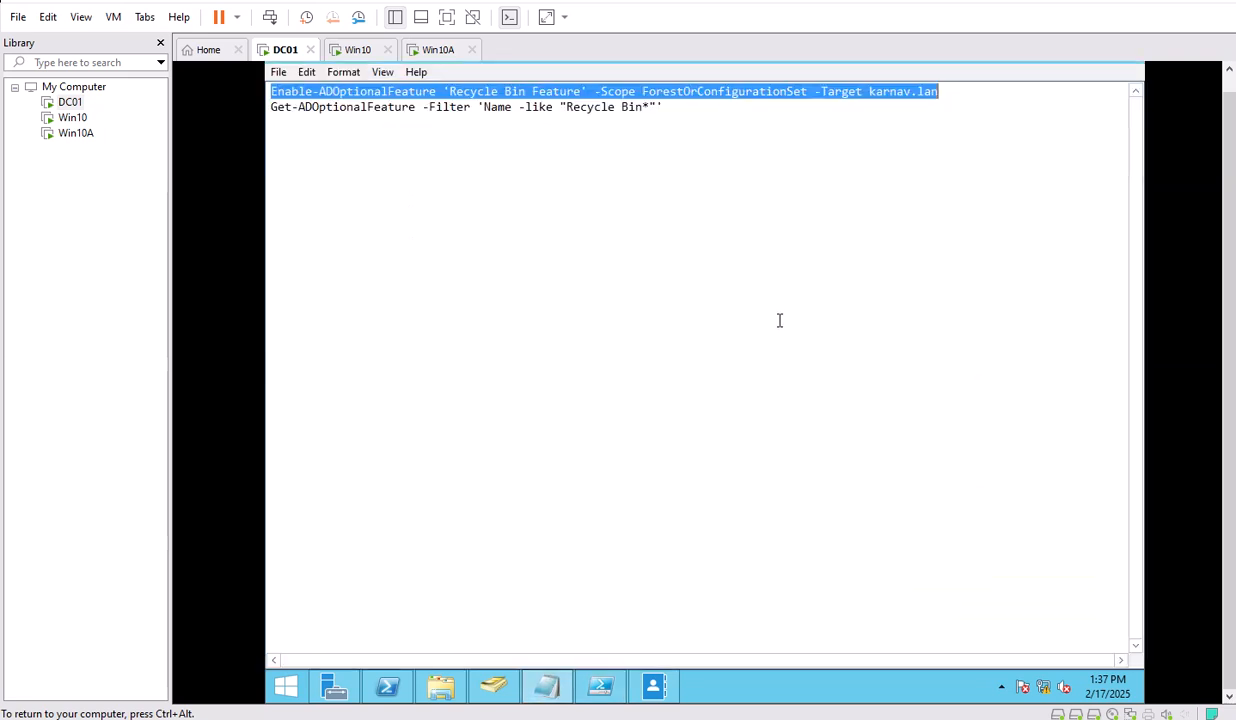
click(306, 72)
click(331, 133)
click(601, 686)
drag(716, 172, 285, 177)
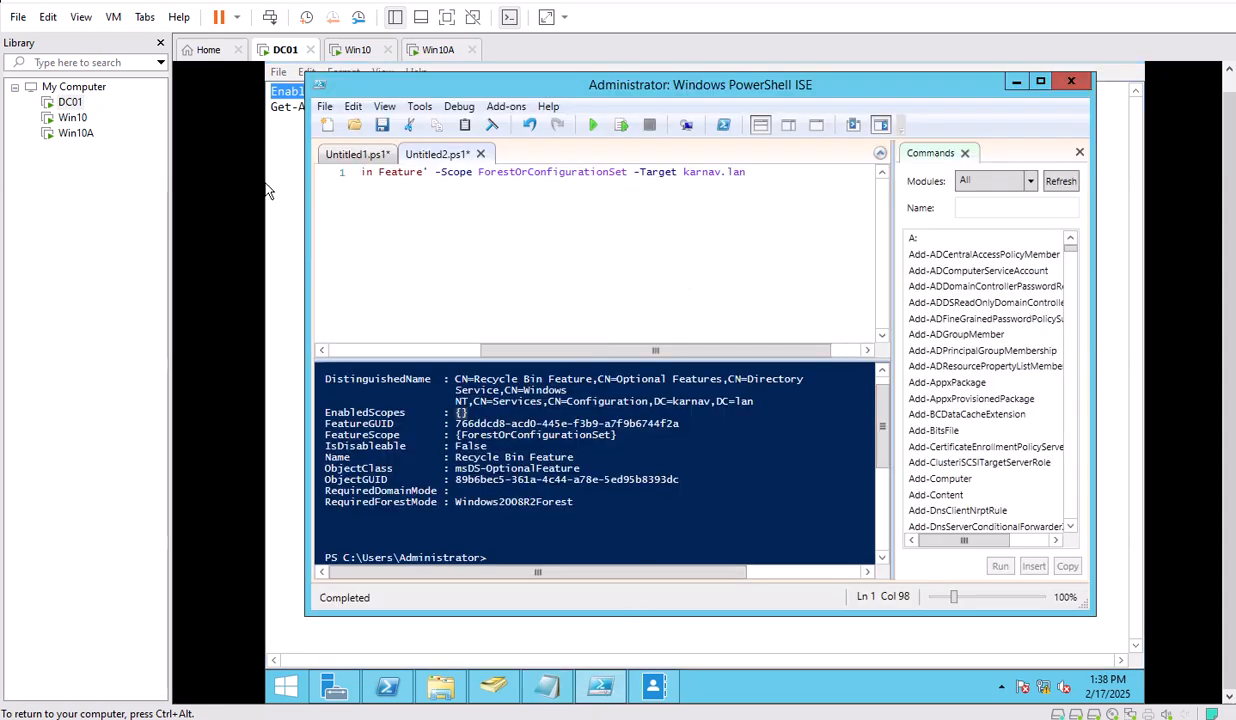
click(594, 124)
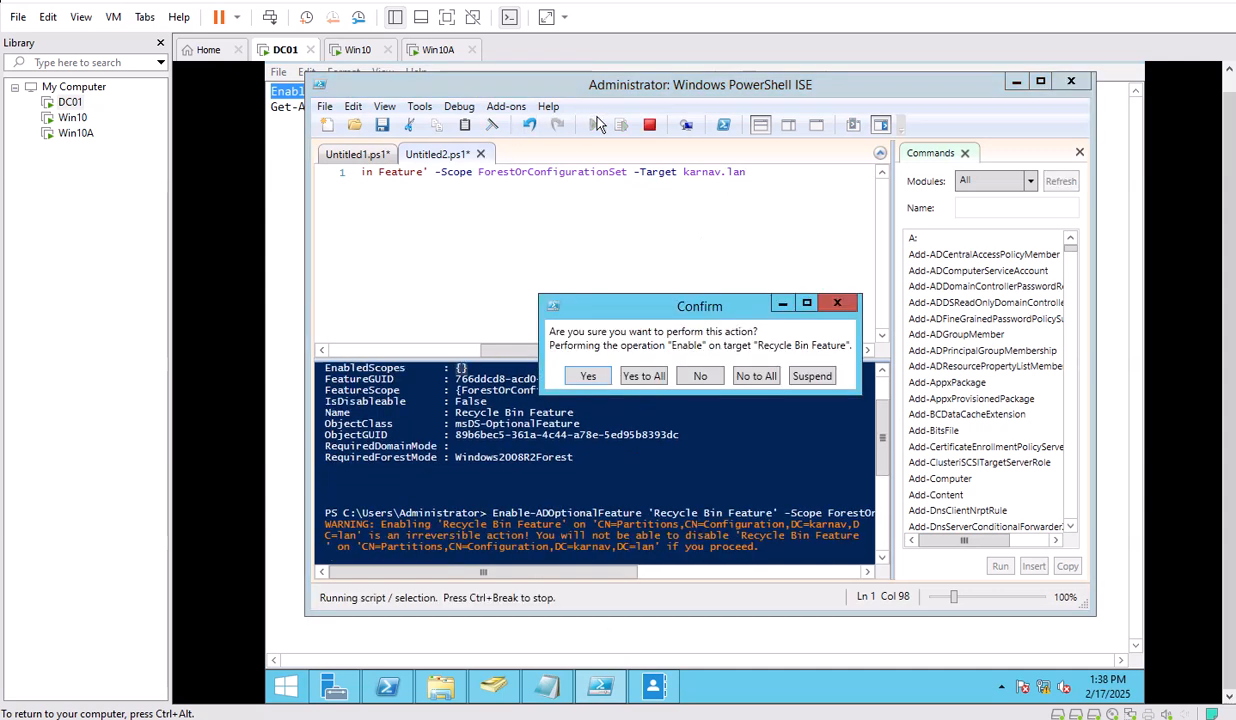
click(641, 377)
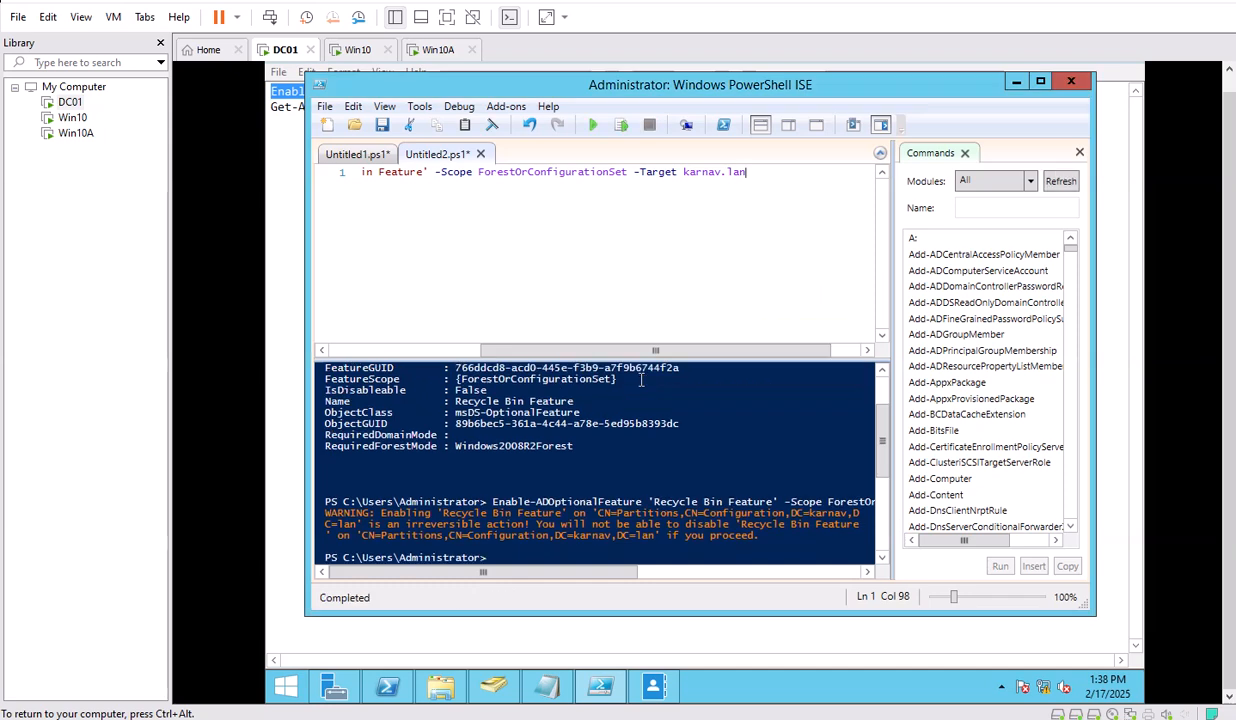
Clear the console output, rerun the Get-ADOptionalFeature query from the first script and examine the EnabledScopes value
click(355, 160)
click(541, 247)
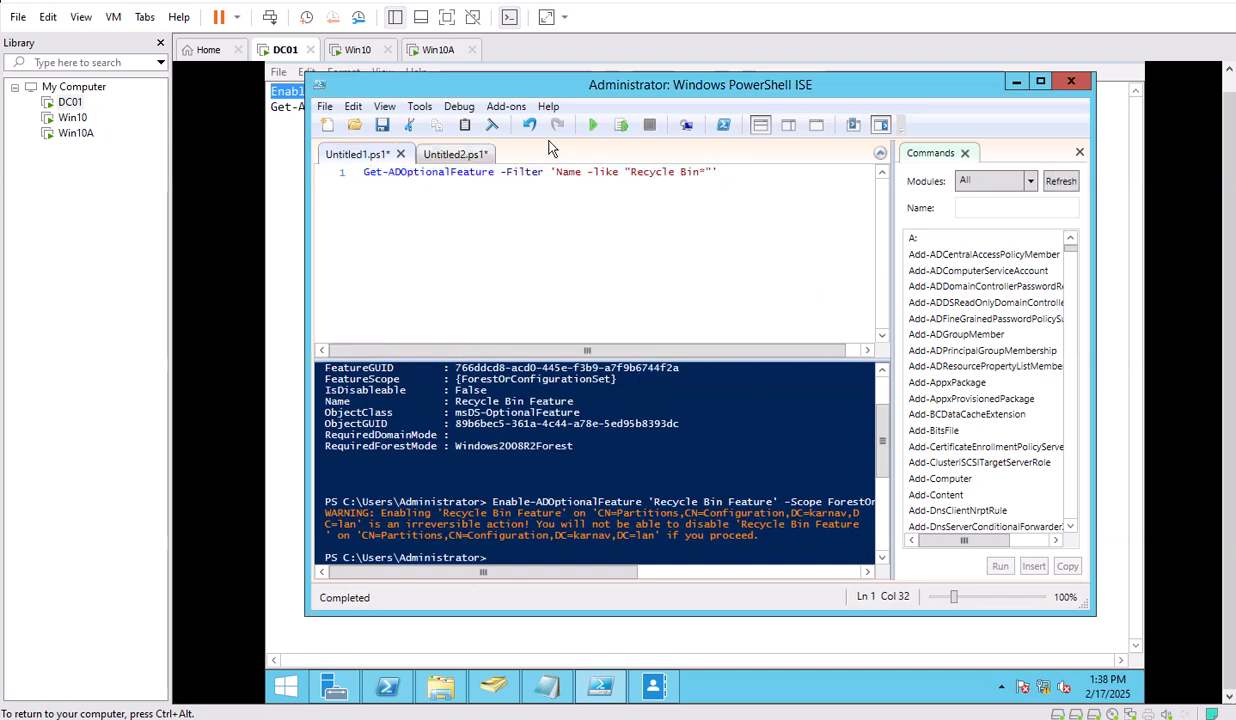
click(493, 126)
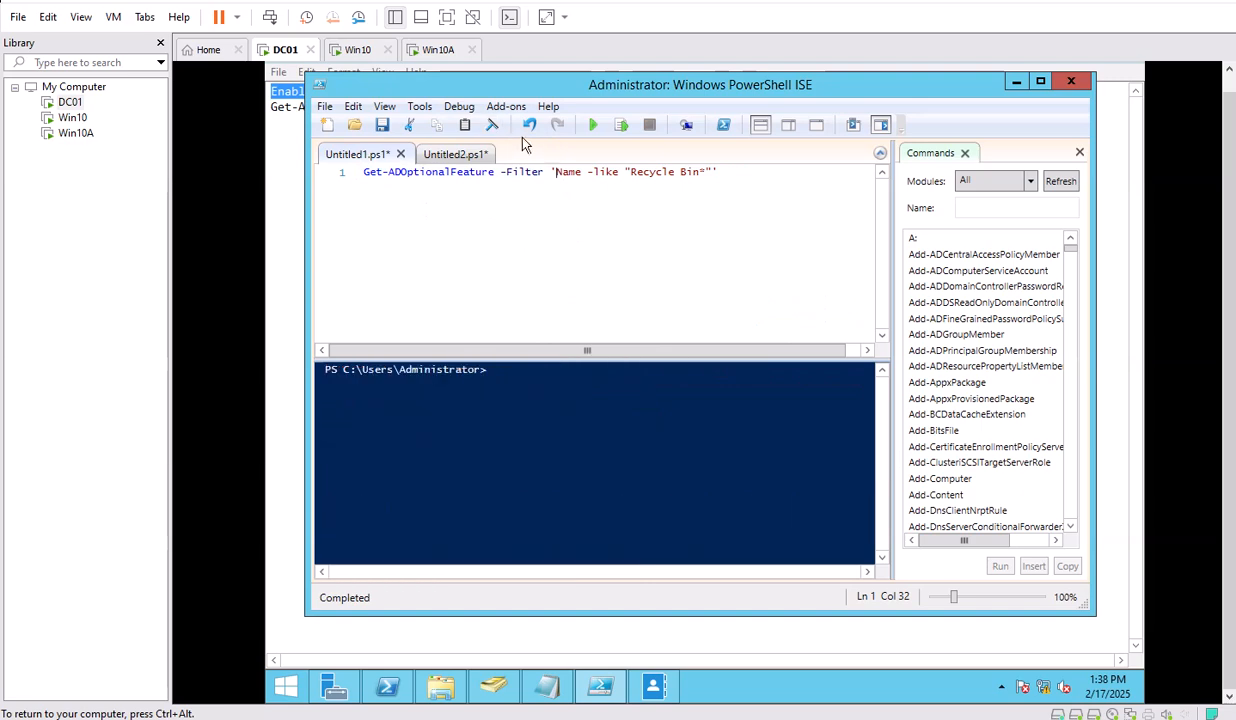
click(592, 125)
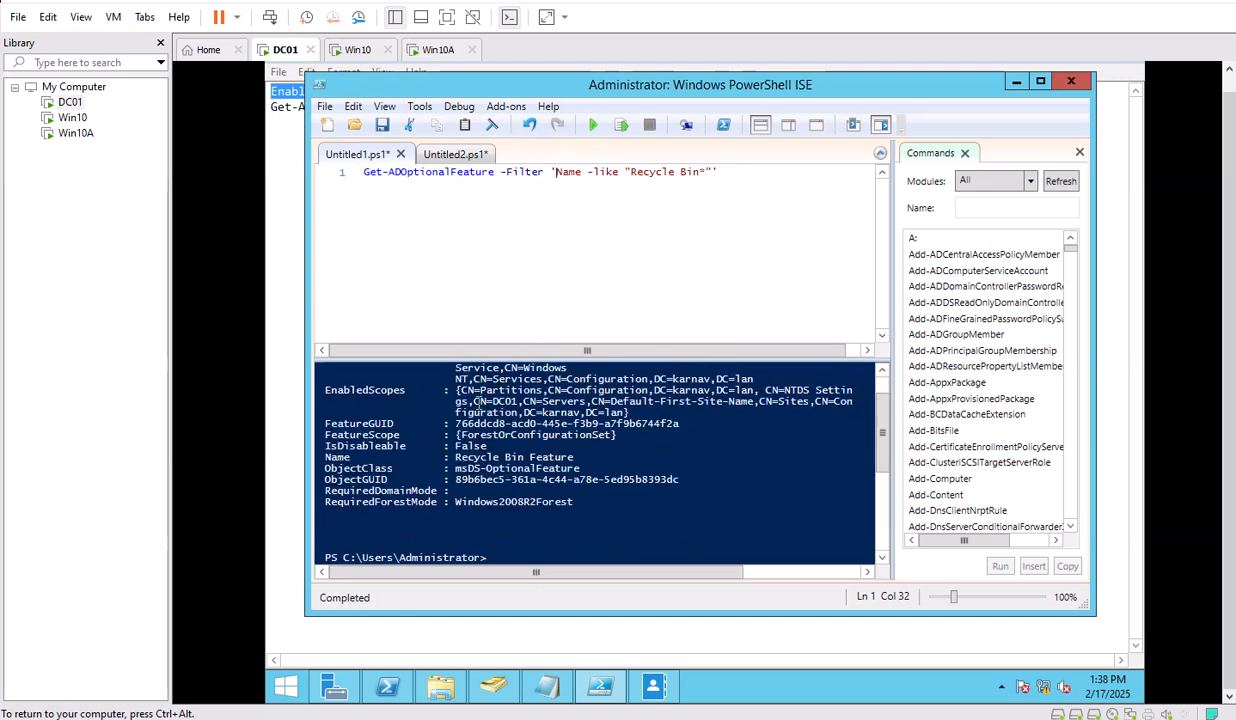
scroll(478, 404, up, 1)
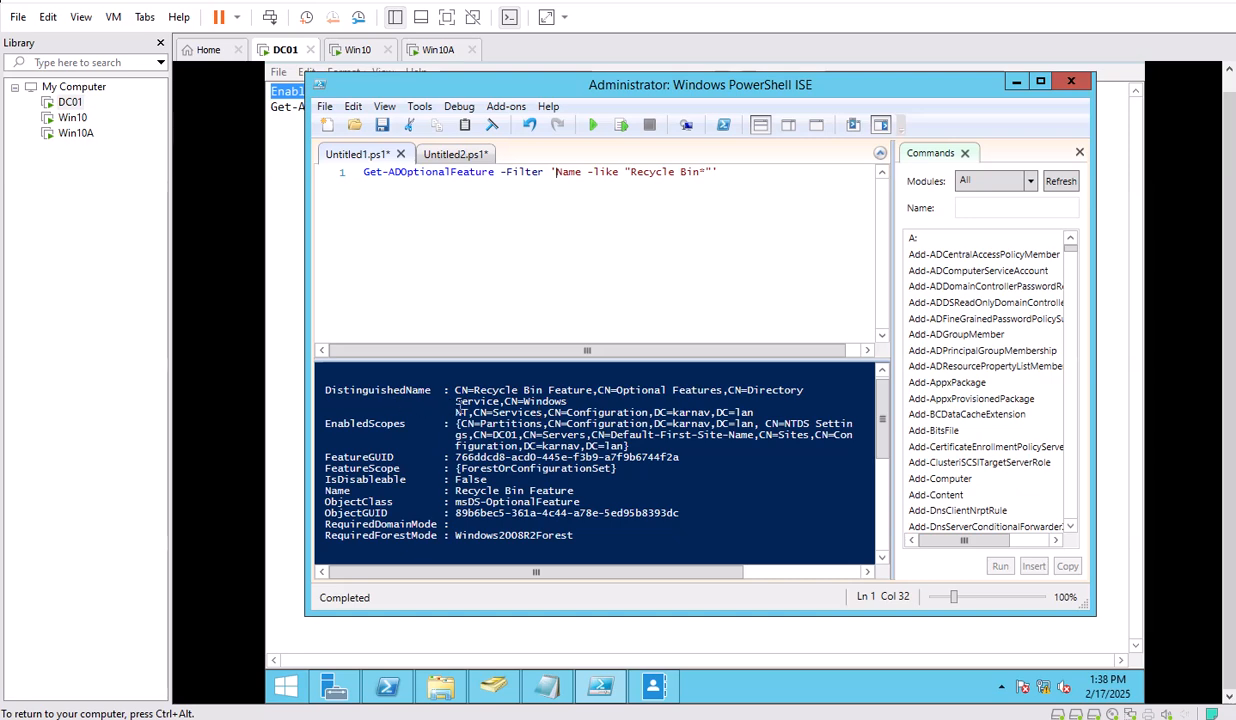
scroll(525, 417, up, 1)
click(457, 436)
scroll(606, 428, up, 5)
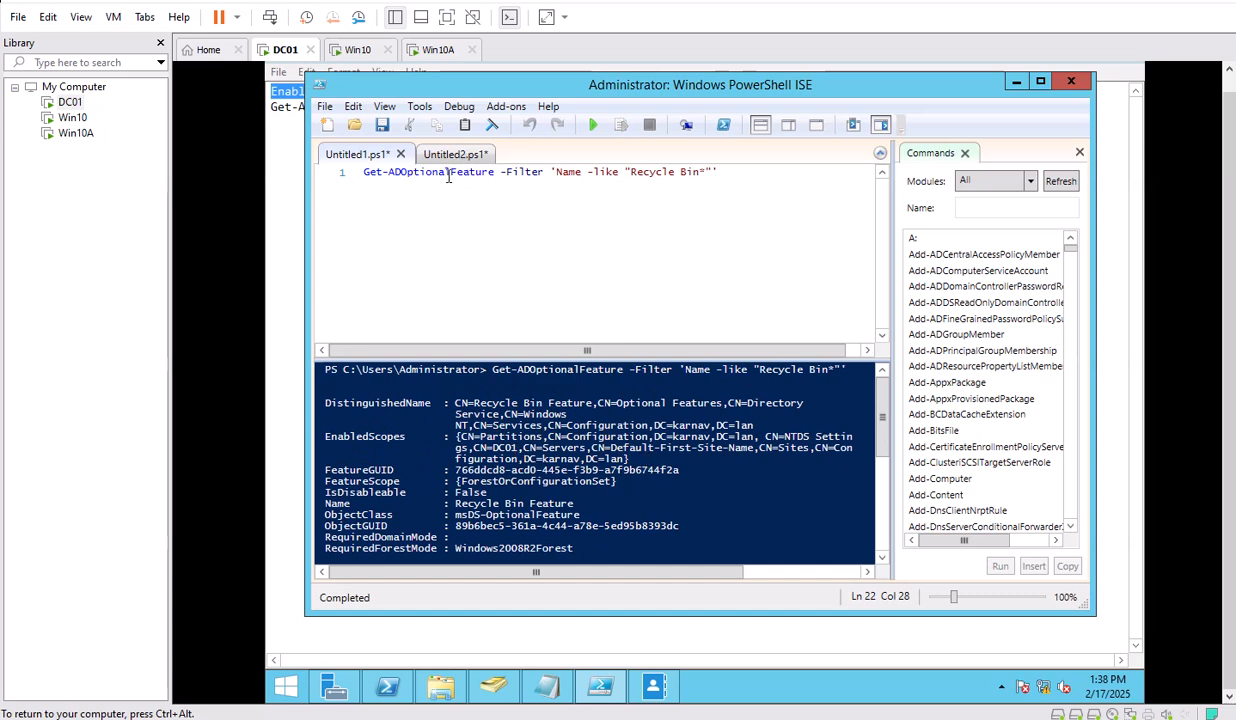
Close and relaunch Active Directory Administrative Center from Server Manager, and open the Deleted Objects container under karnav (local)
click(665, 687)
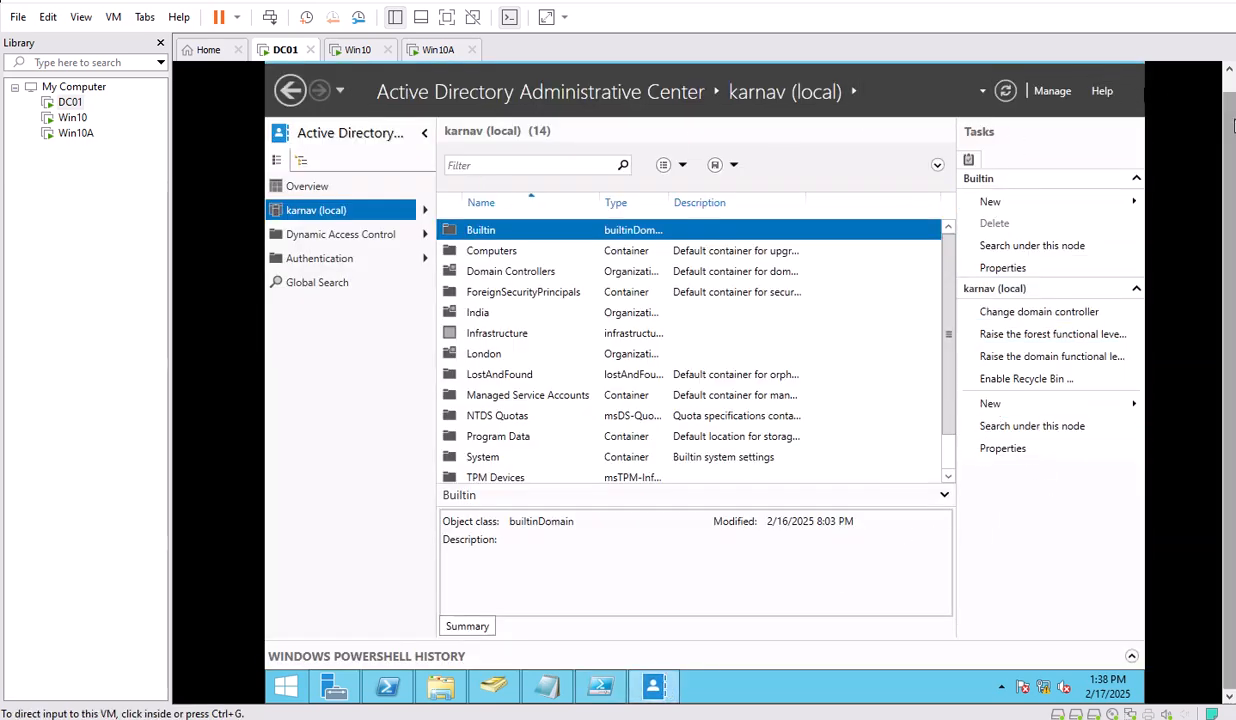
click(1130, 70)
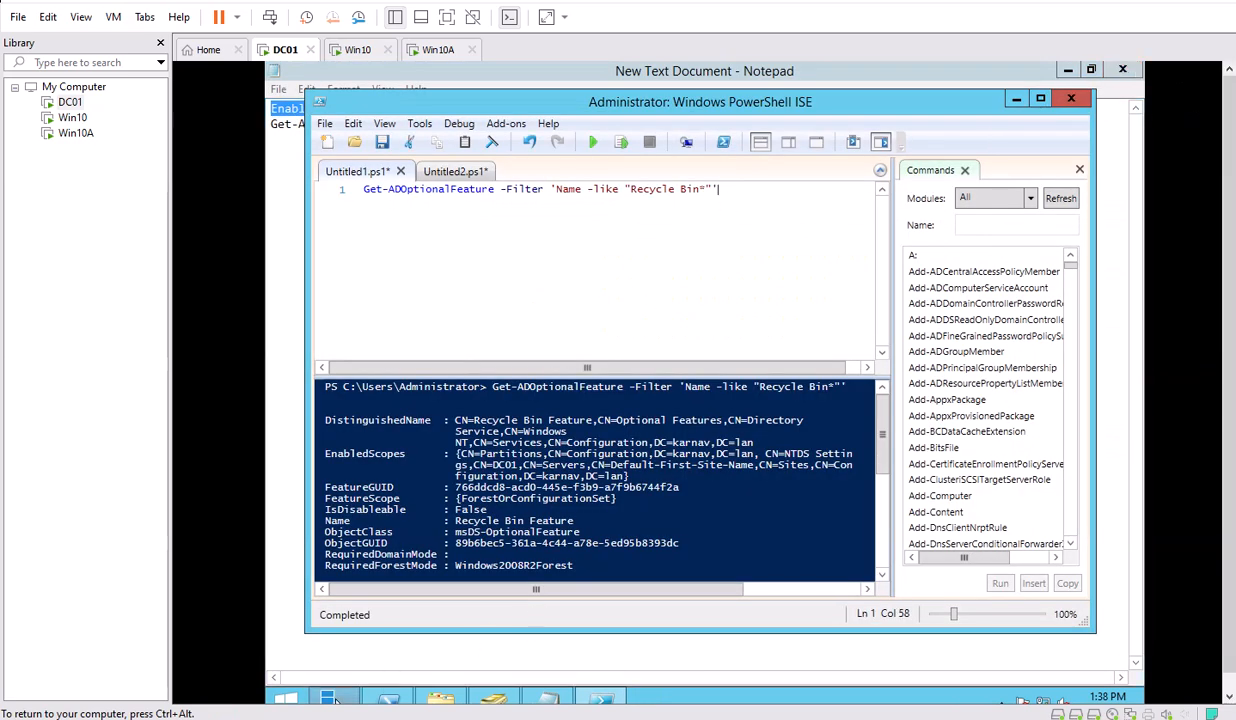
click(328, 698)
click(1016, 108)
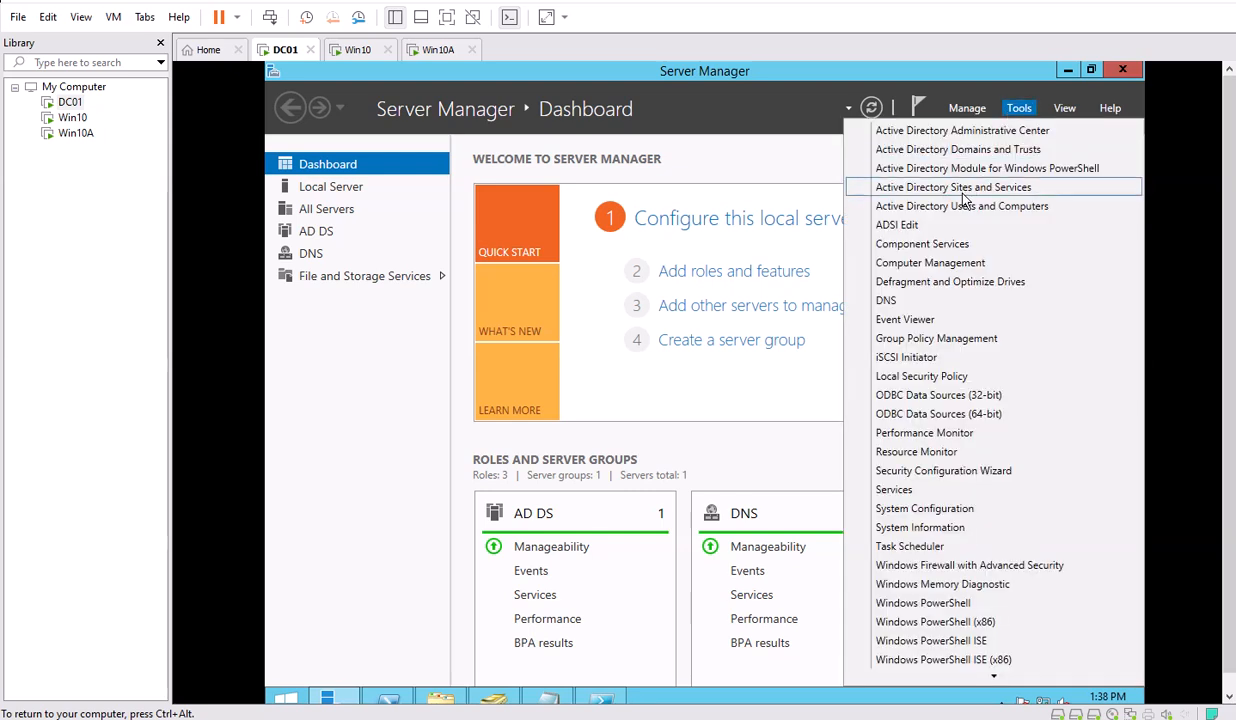
click(962, 132)
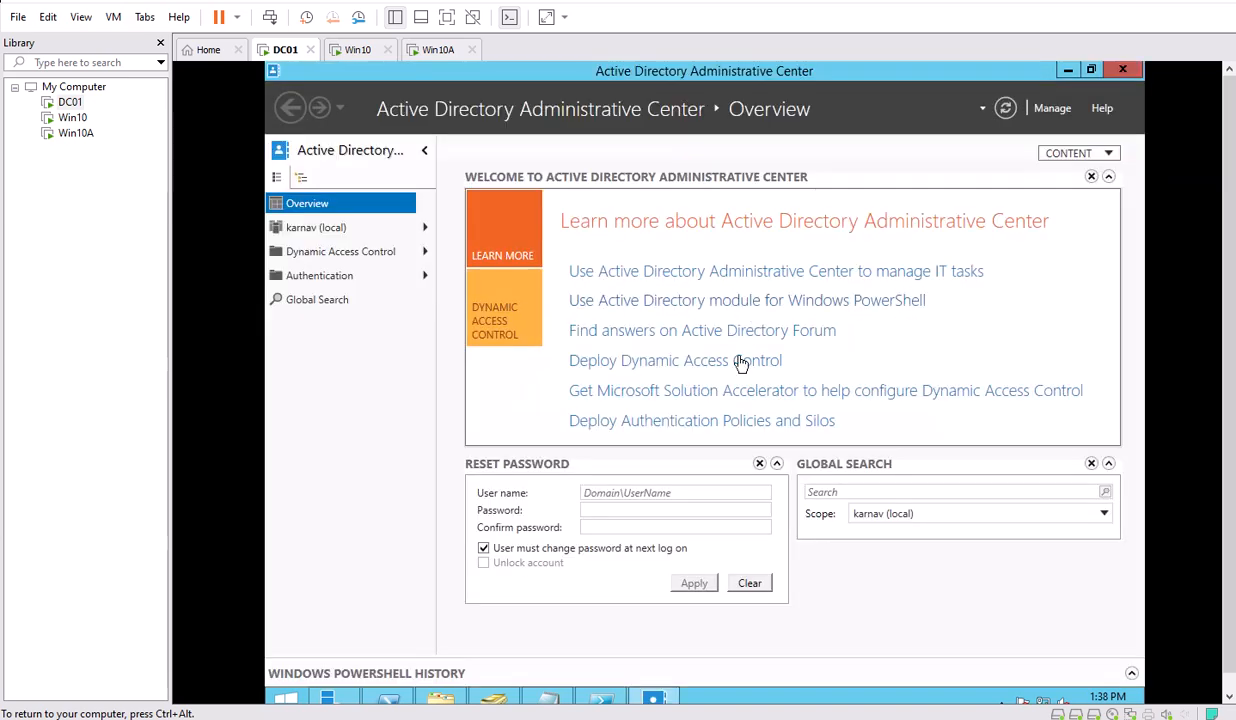
click(316, 228)
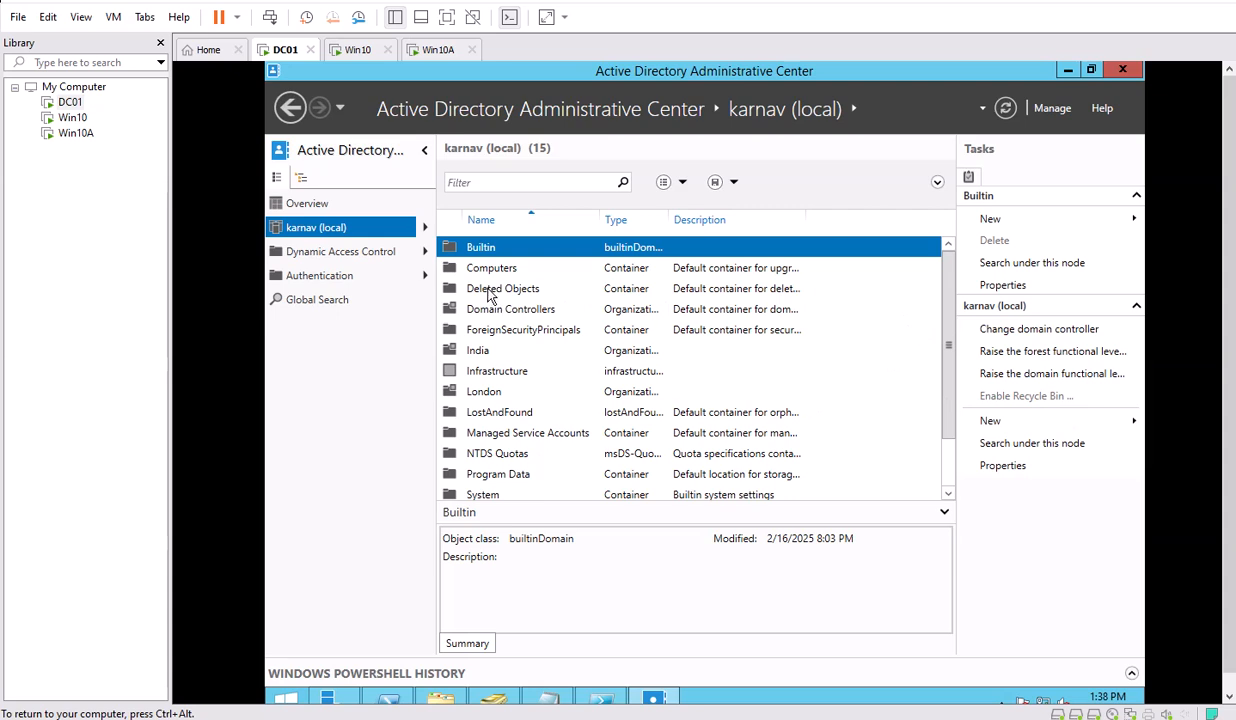
double_click(490, 293)
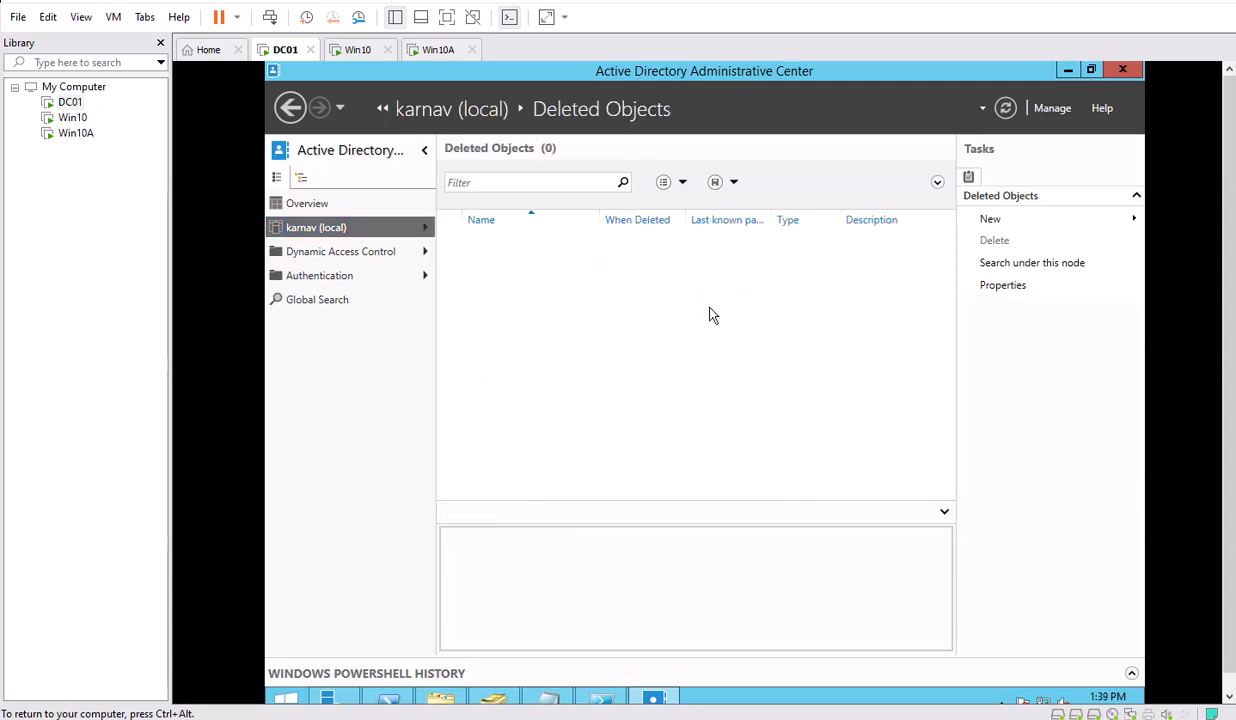
In Active Directory Users and Computers, delete the first user in the Users OU under India > Pune
click(492, 695)
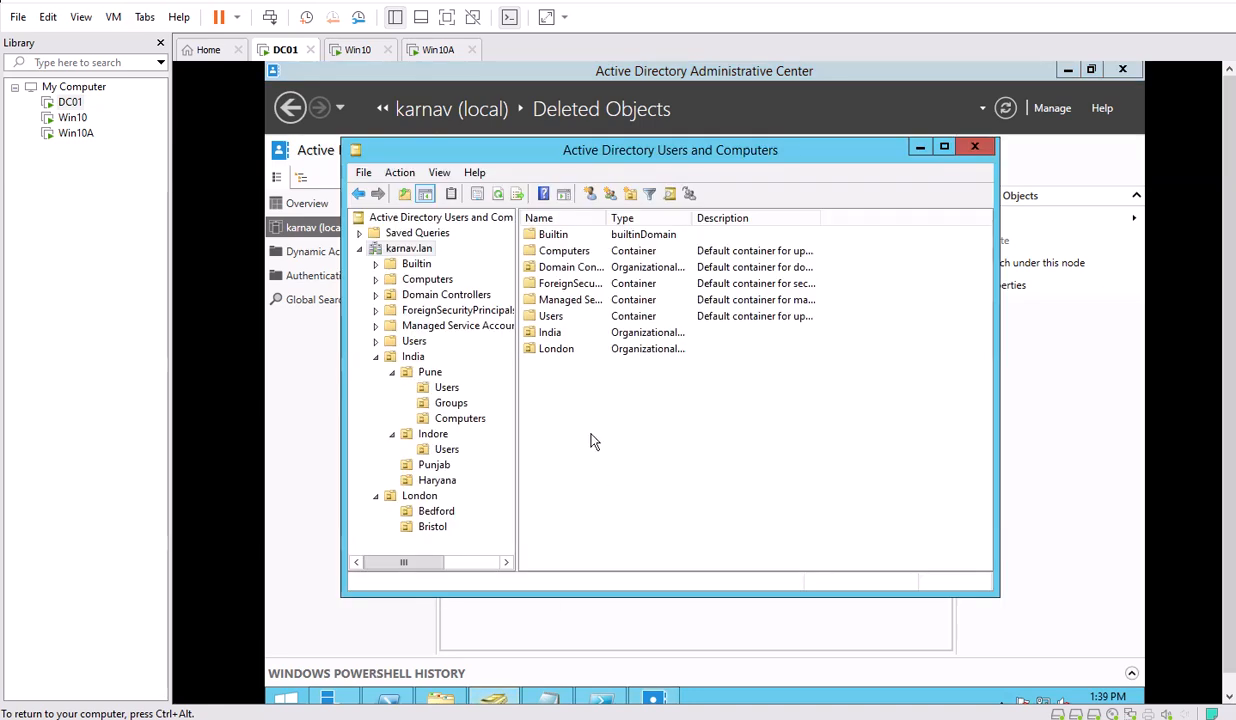
click(446, 387)
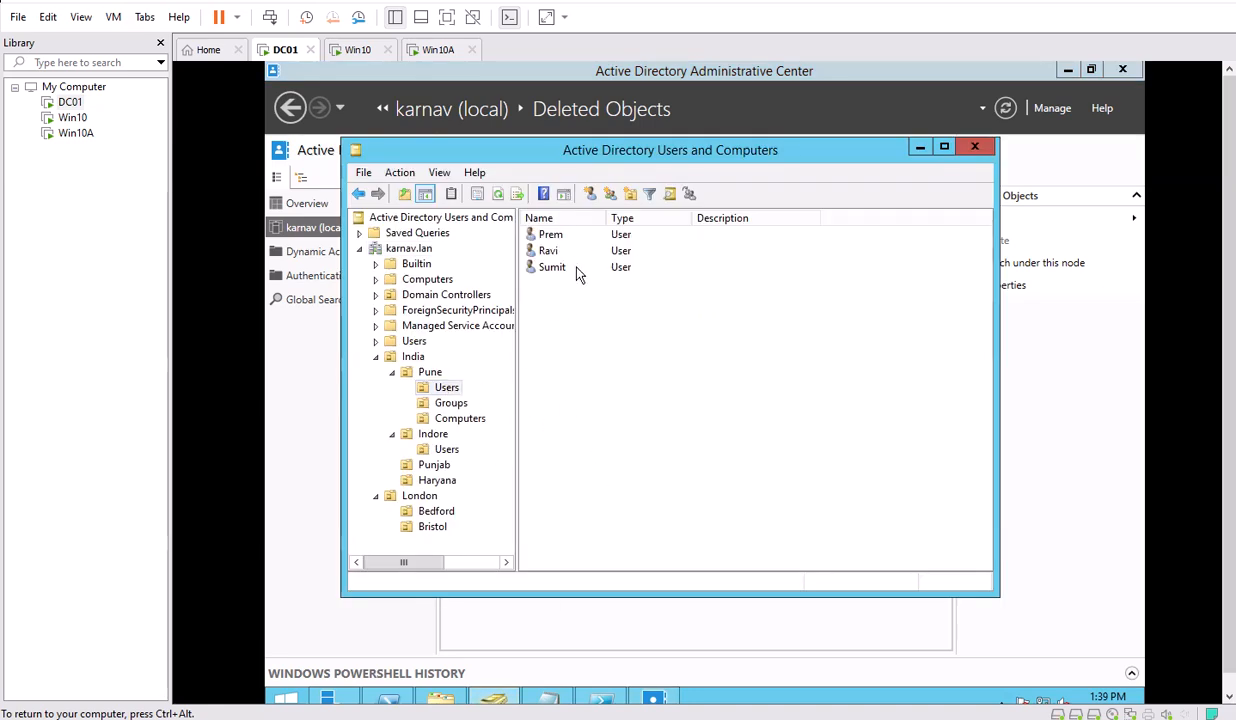
right_click(553, 238)
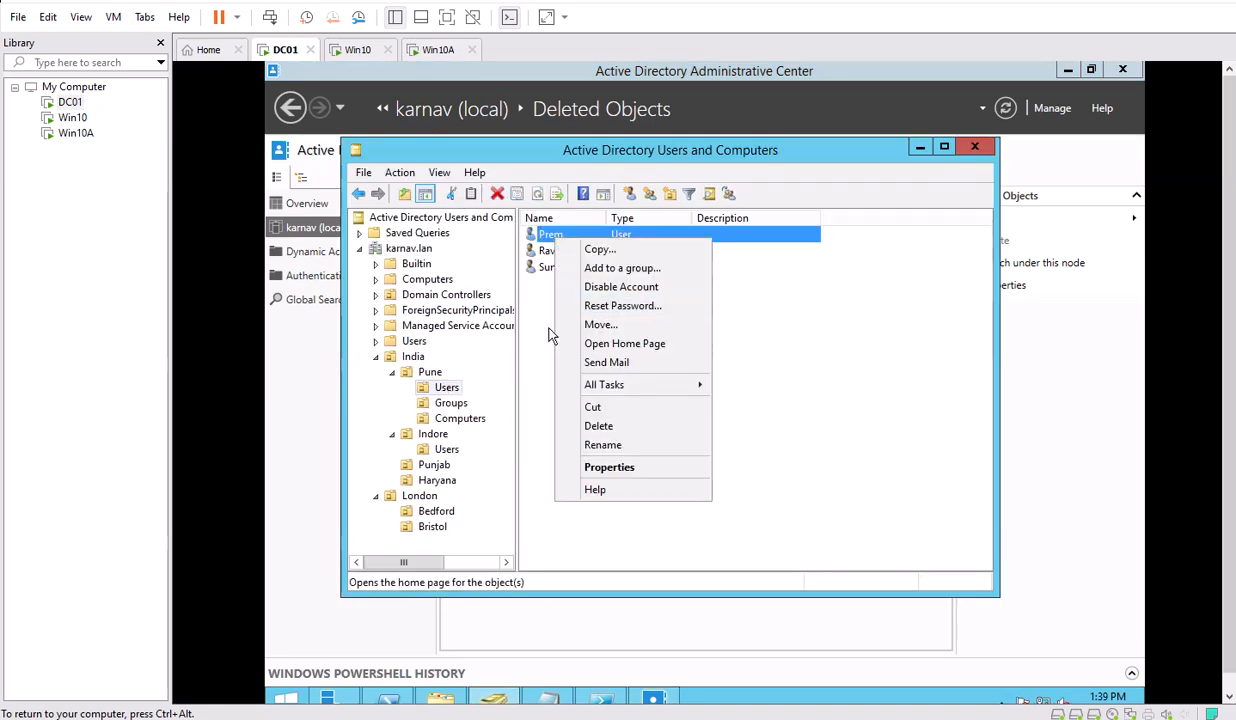
click(596, 425)
click(748, 447)
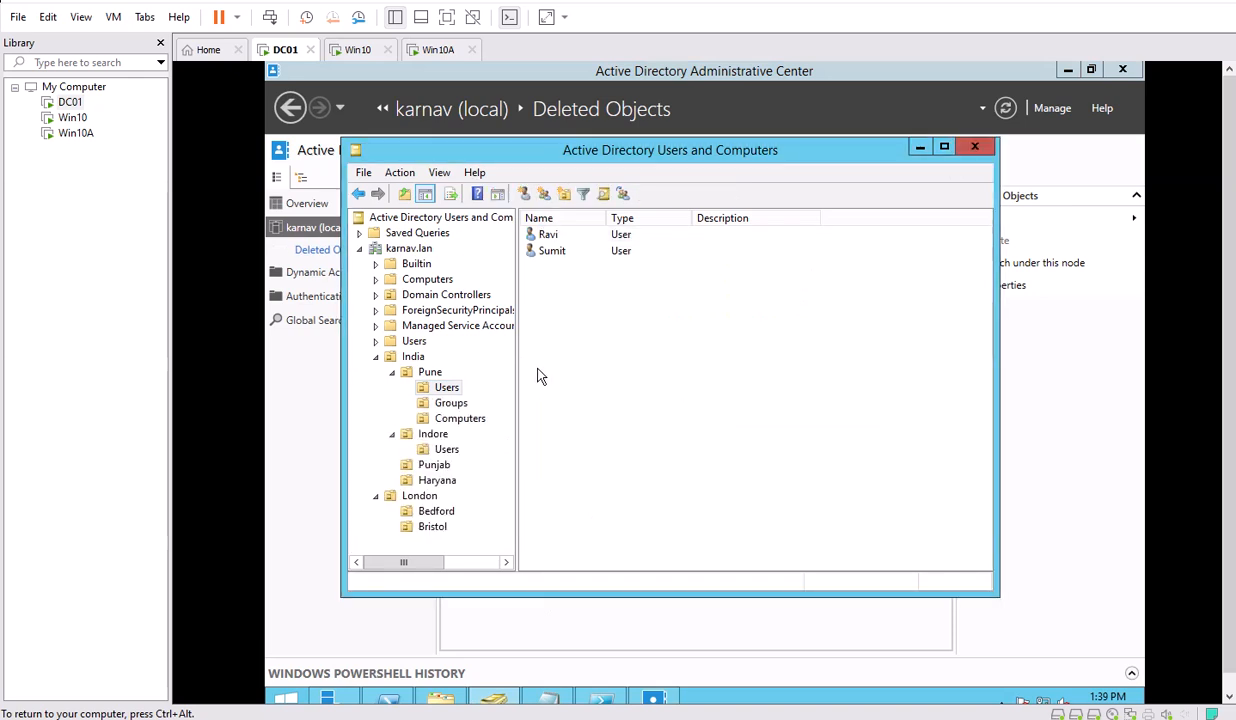
Delete the WIN10A computer account from the domain's Computers container
click(449, 279)
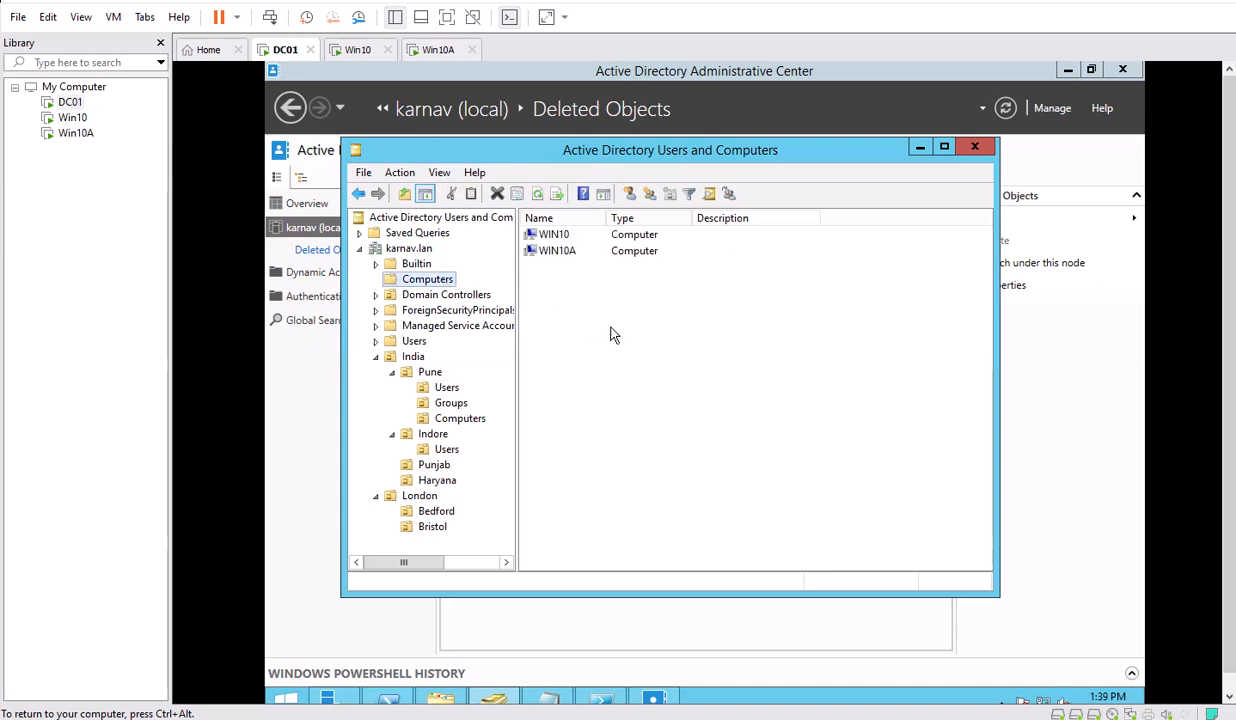
click(556, 253)
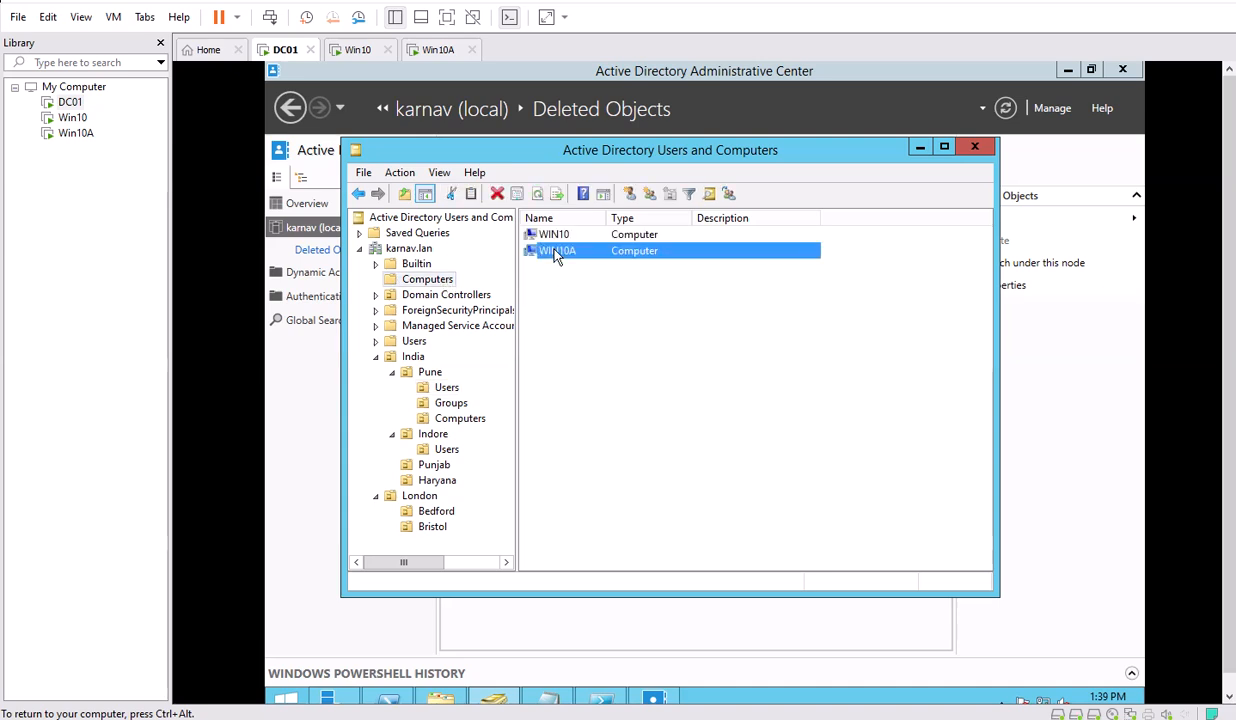
right_click(553, 252)
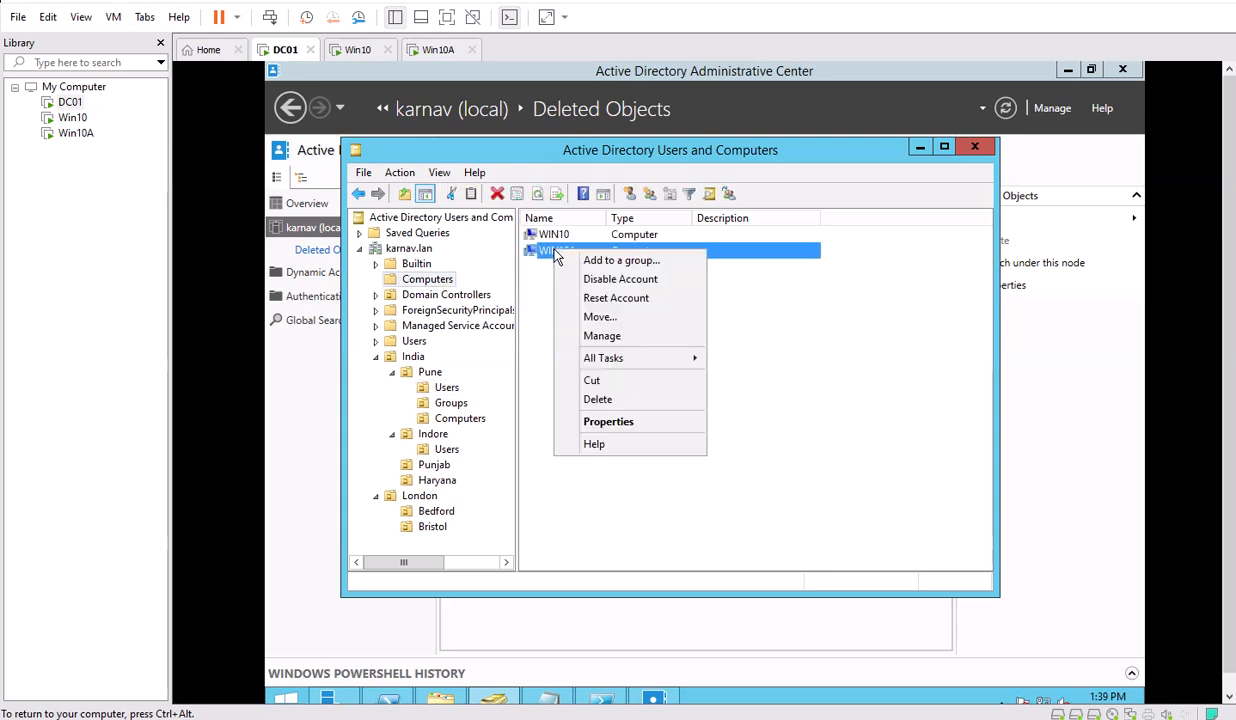
click(615, 399)
click(748, 451)
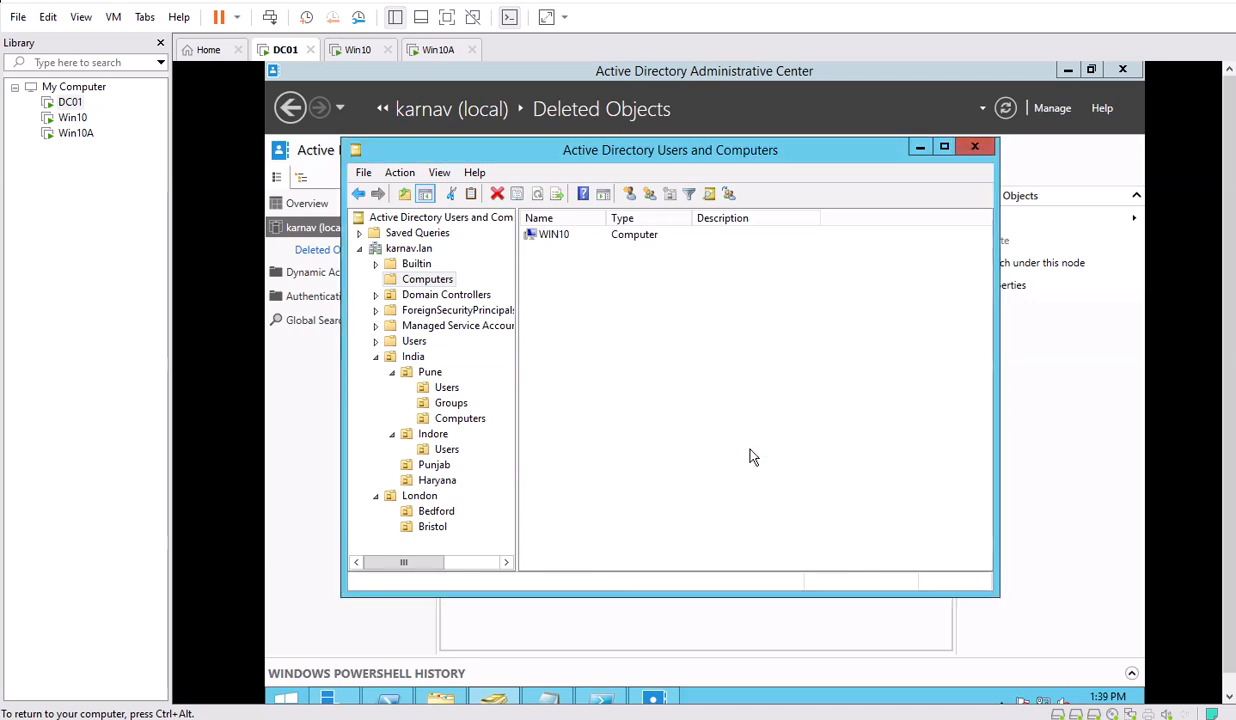
right_click(643, 362)
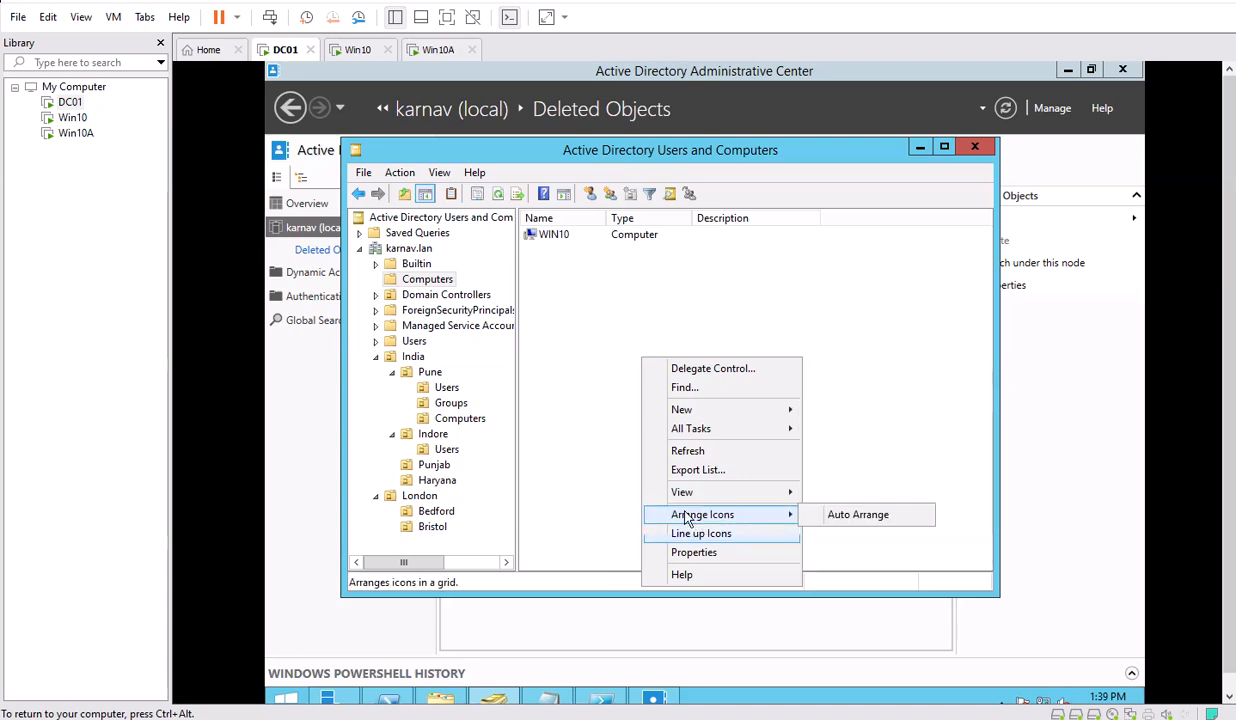
mouse_move(684, 491)
click(593, 370)
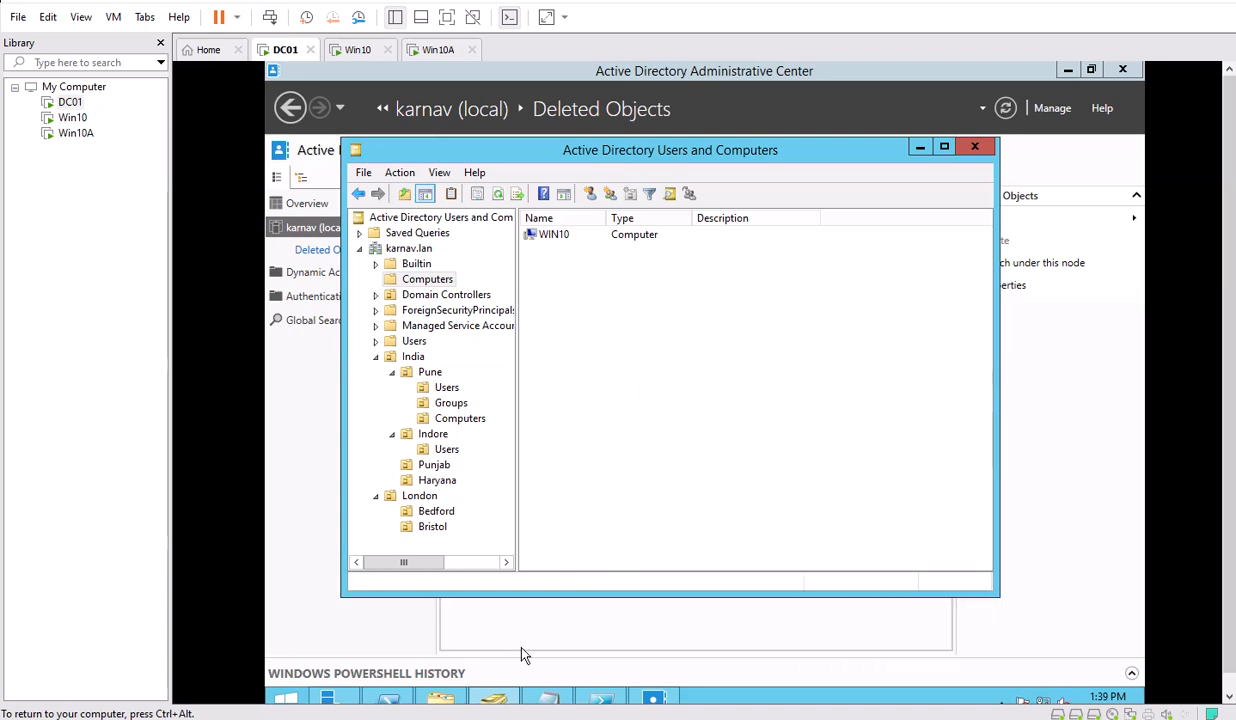
Restart Active Directory Administrative Center from Server Manager and view the newly deleted items in the Deleted Objects container
click(649, 696)
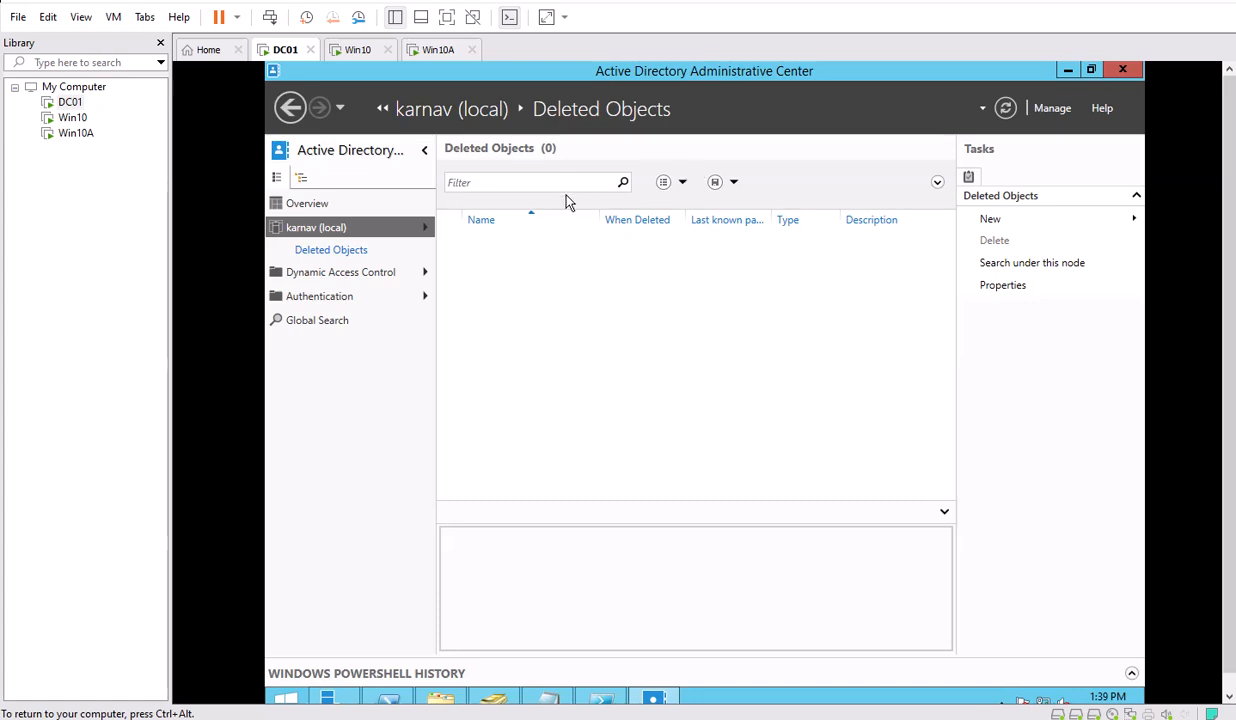
click(1120, 70)
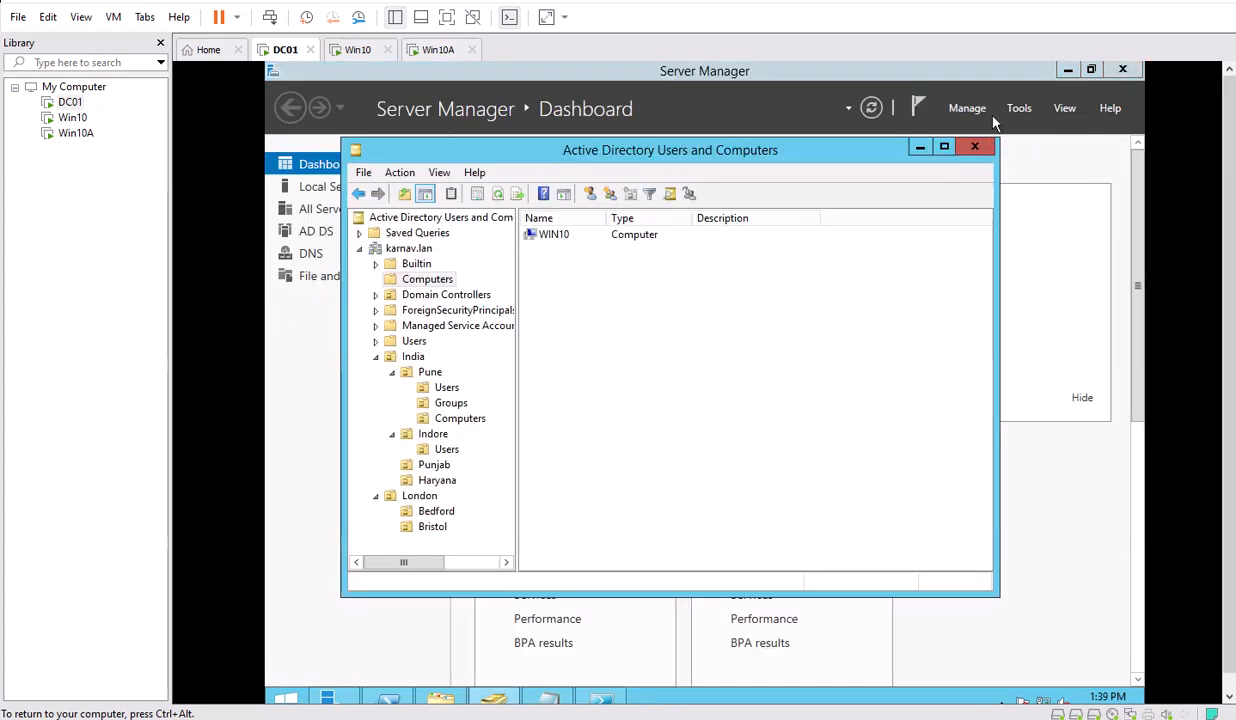
click(1017, 108)
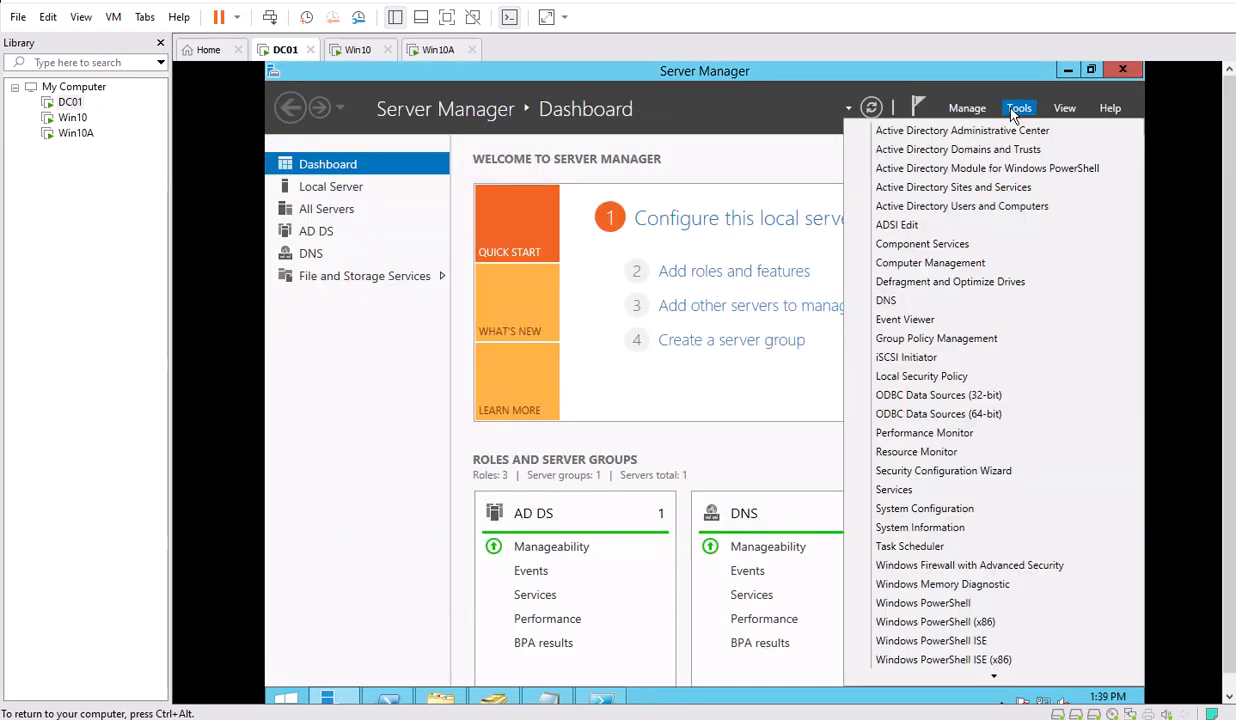
click(966, 131)
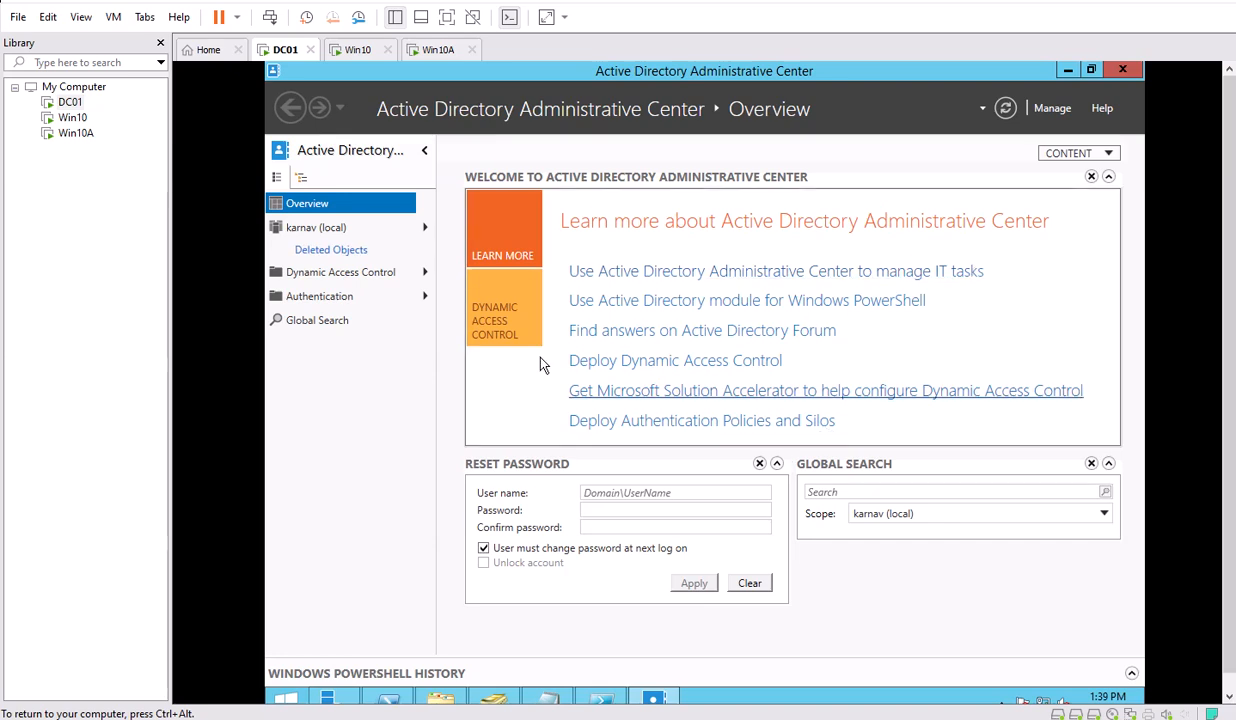
click(338, 251)
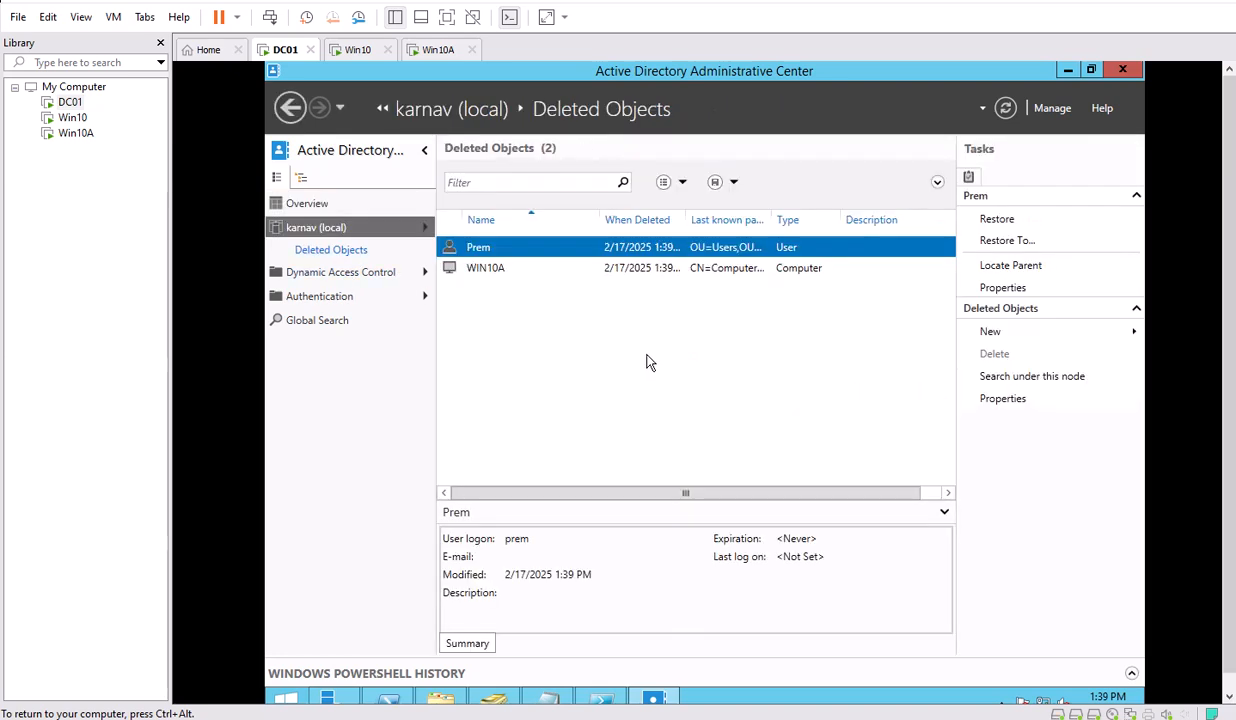
Restore the deleted user and the WIN10A computer from Deleted Objects to their original locations
right_click(475, 249)
click(518, 264)
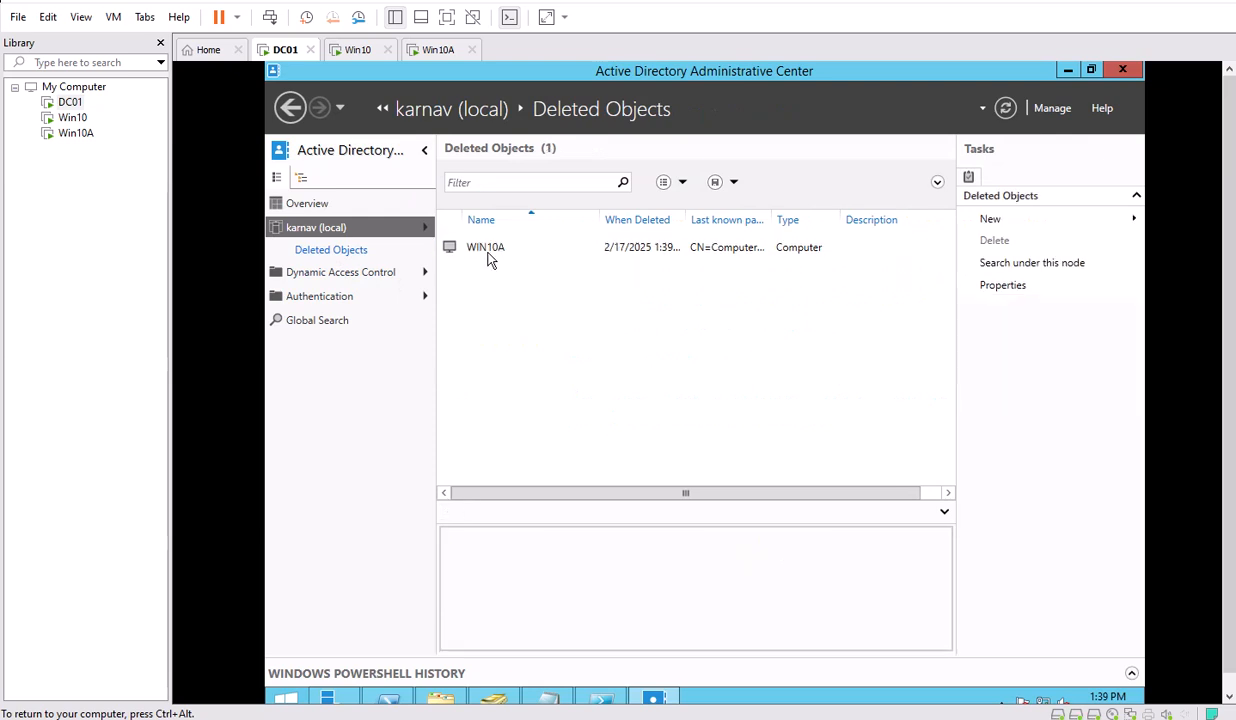
right_click(489, 250)
click(514, 261)
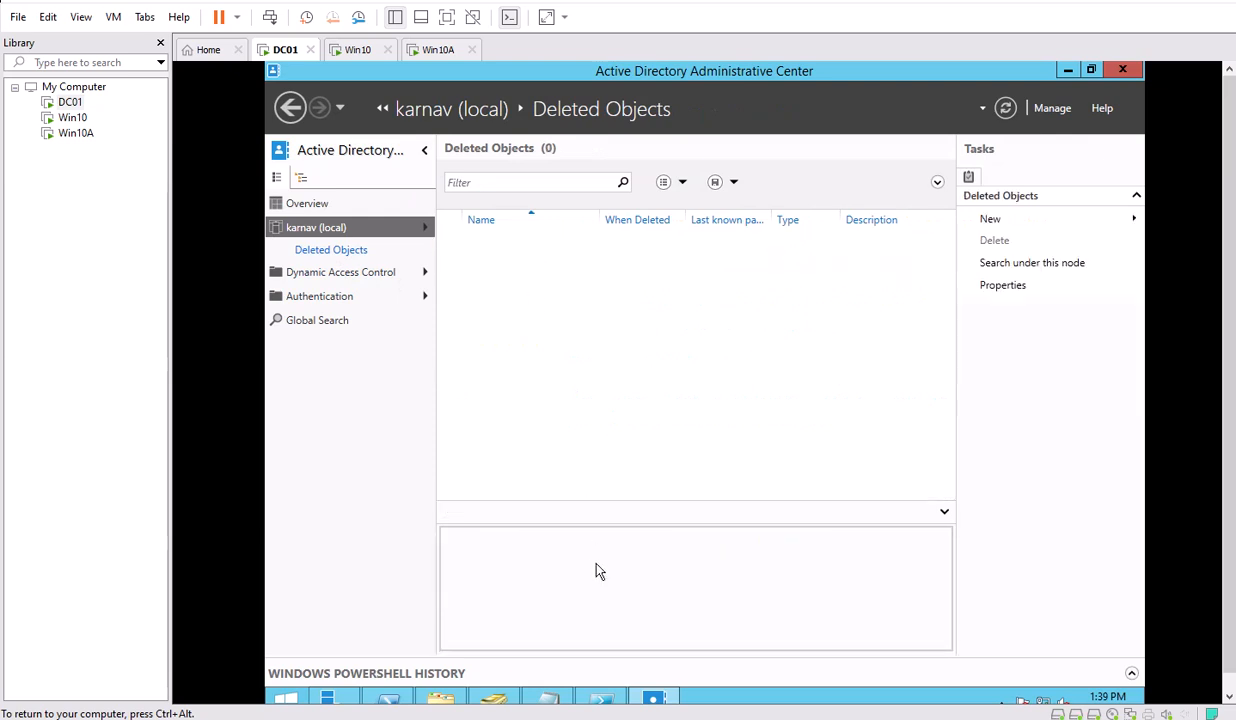
Switch to Active Directory Users and Computers and refresh the Computers container and Pune's Users OU to check the restored computer and user
click(495, 697)
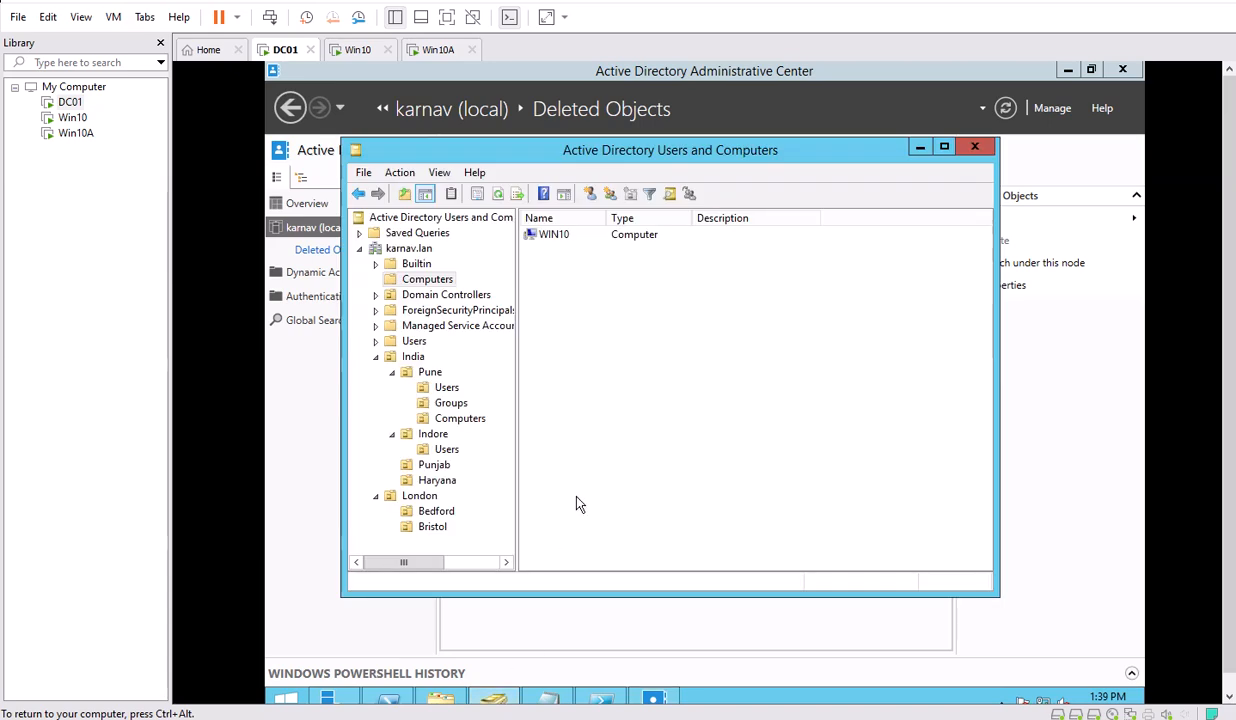
click(497, 193)
click(570, 254)
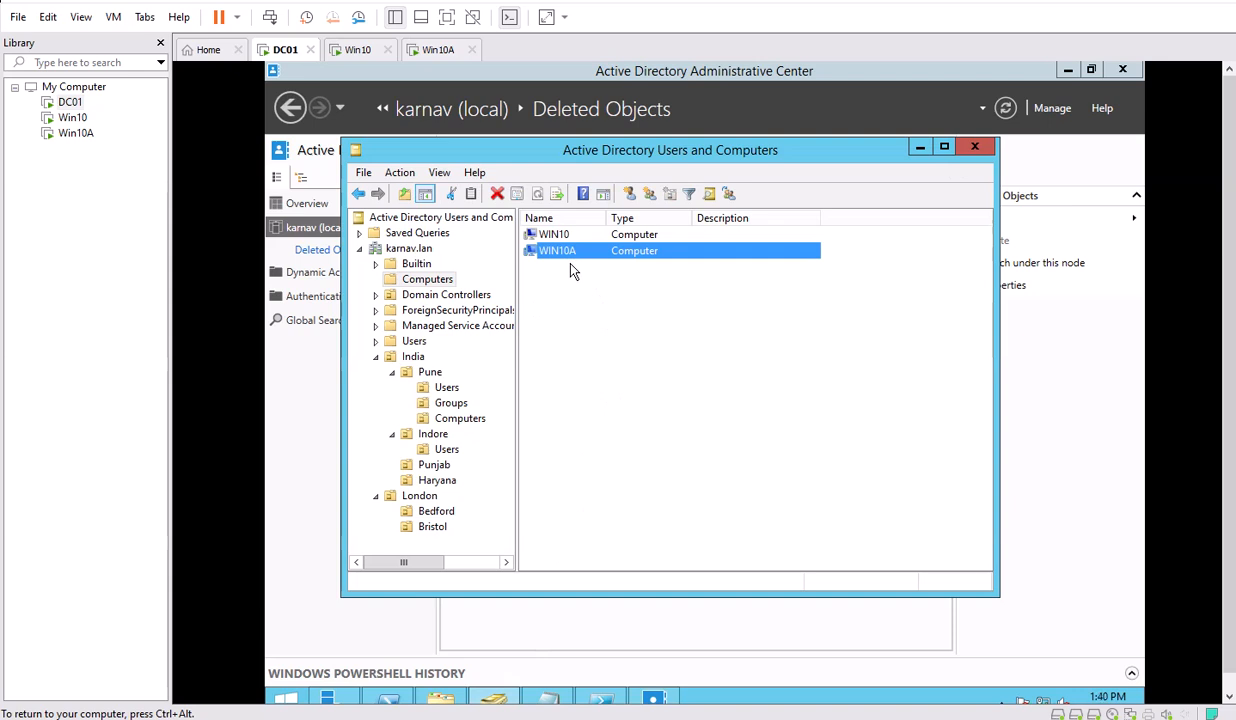
click(449, 388)
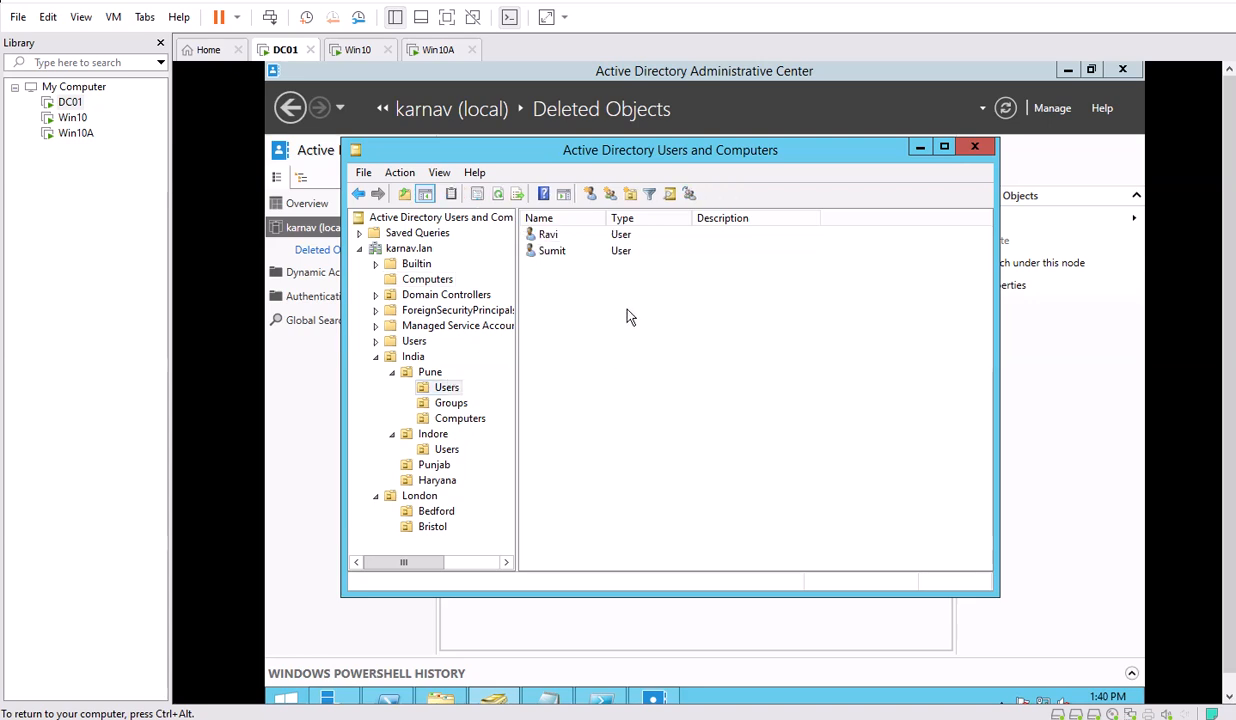
click(497, 195)
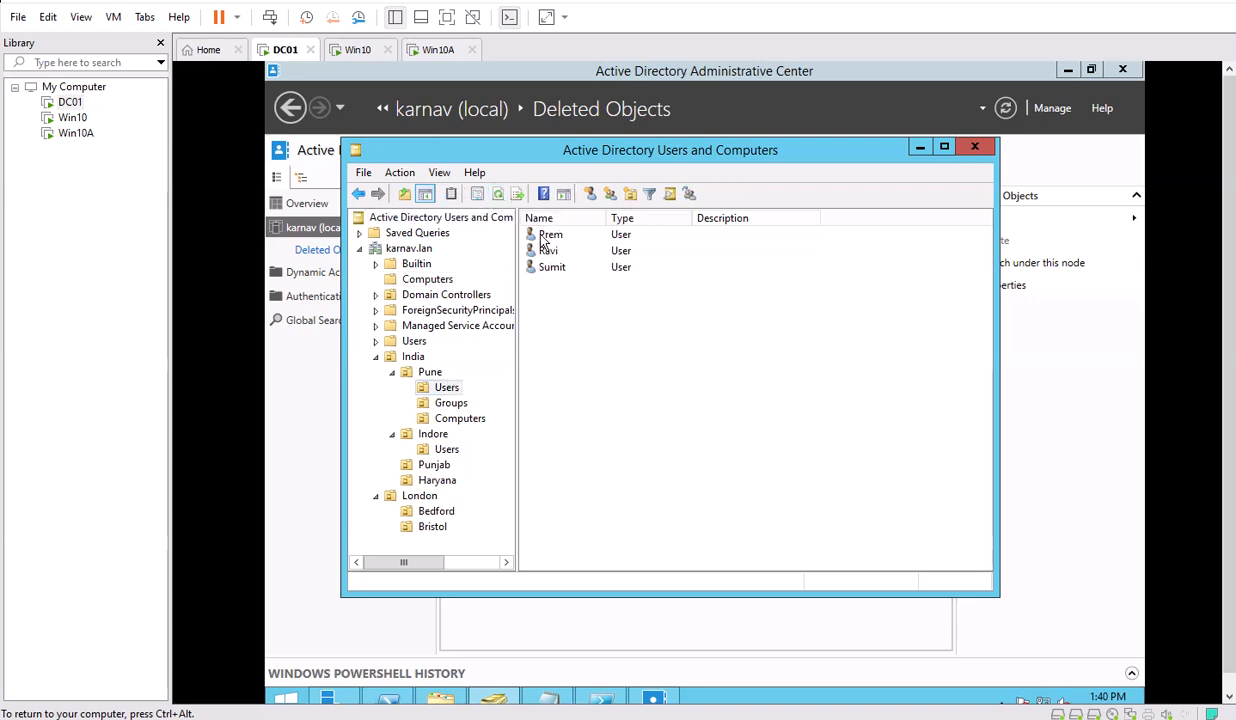
click(530, 236)
right_click(556, 317)
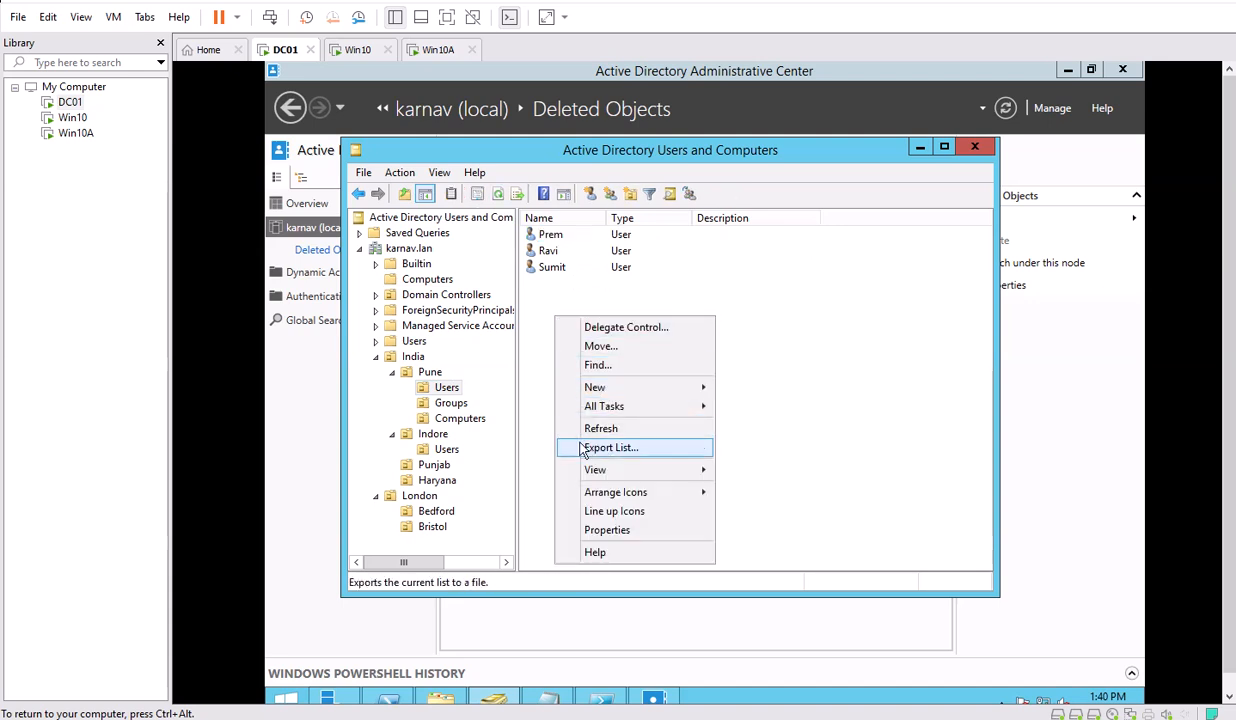
Create a global security group named HR in the Groups OU under India > Pune
click(452, 403)
right_click(552, 350)
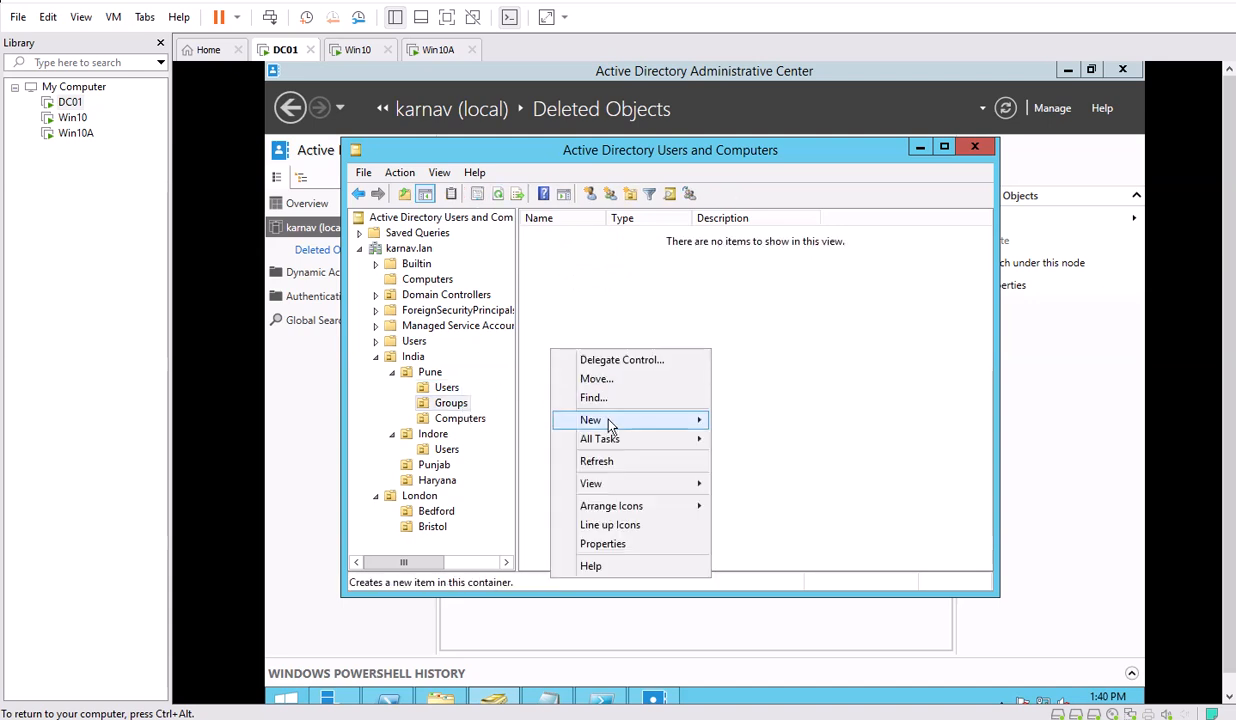
mouse_move(610, 420)
click(765, 458)
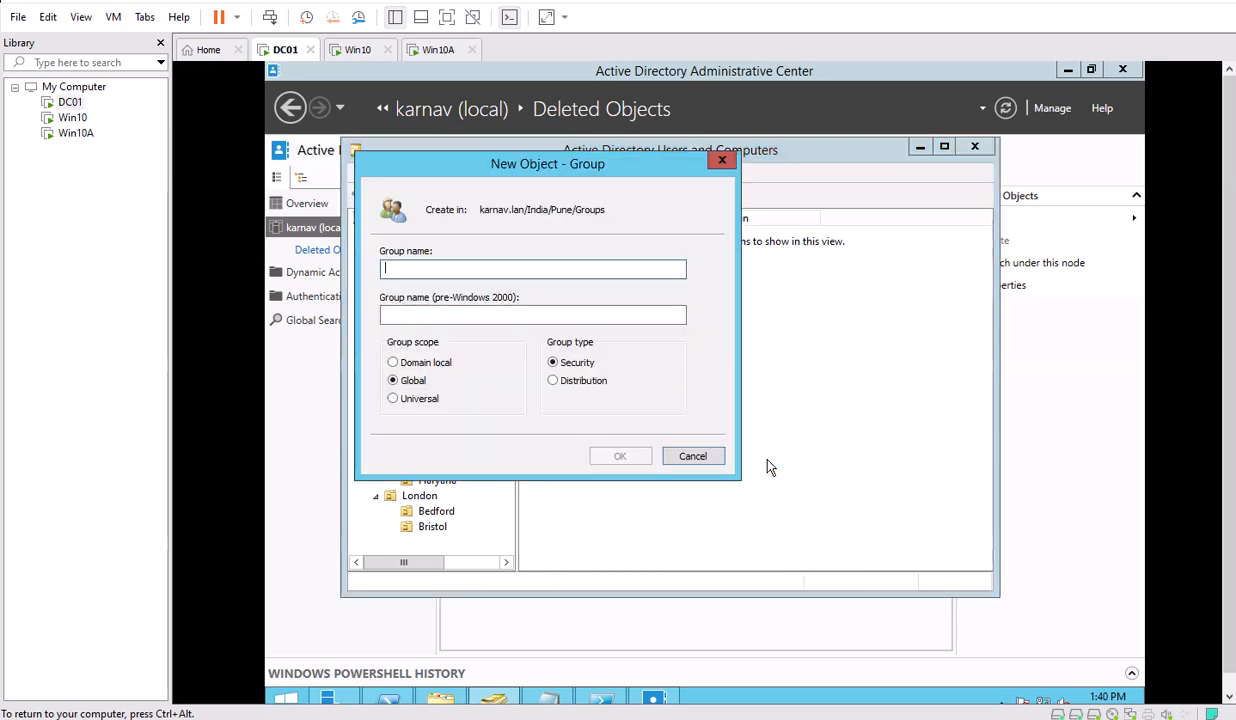
text(HR)
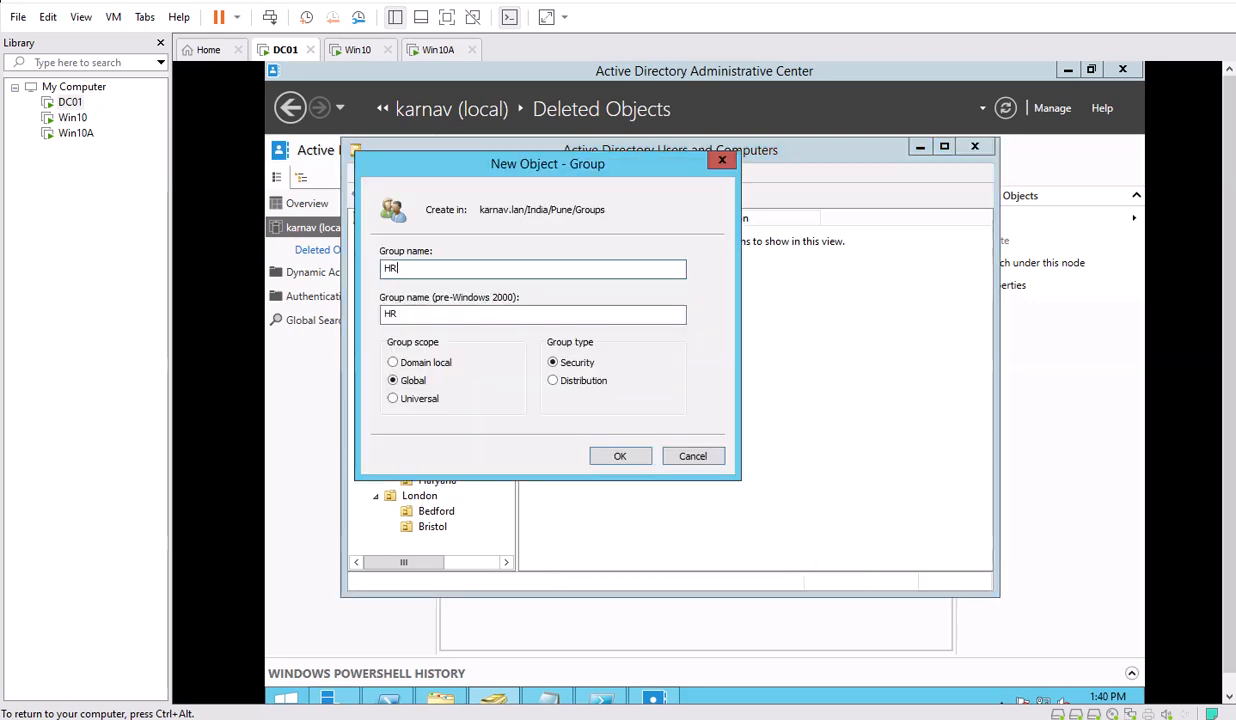
click(617, 458)
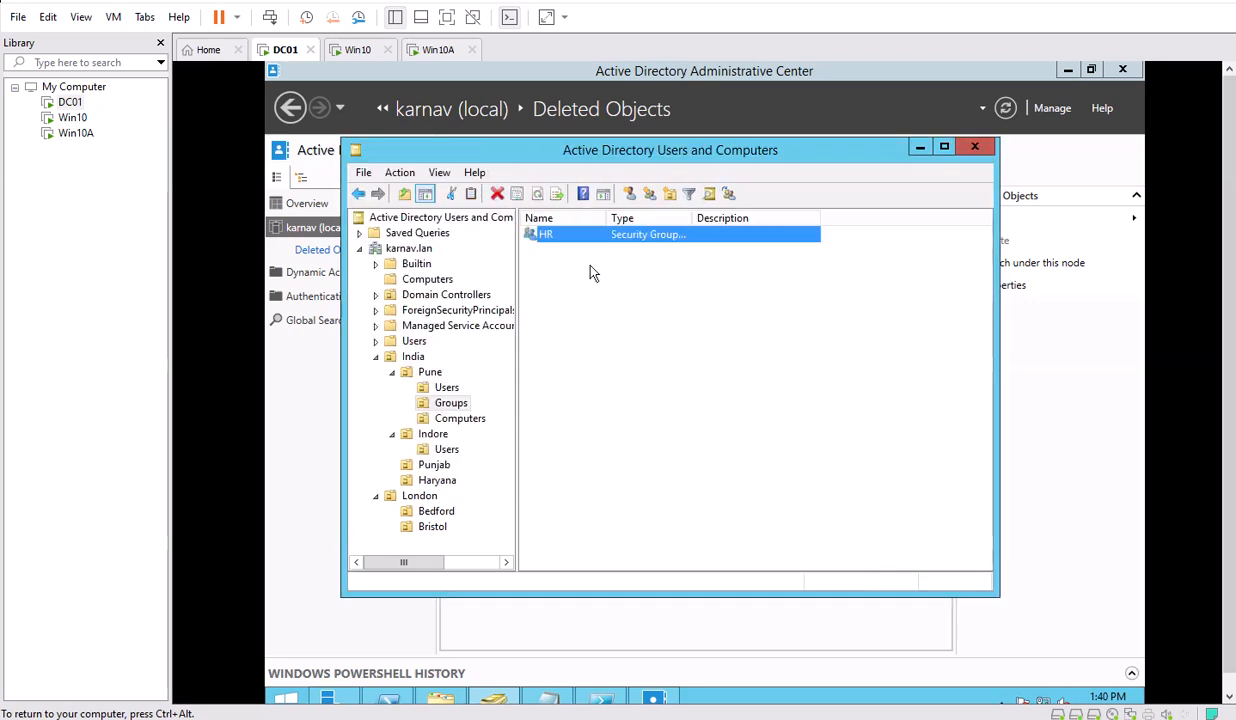
click(445, 388)
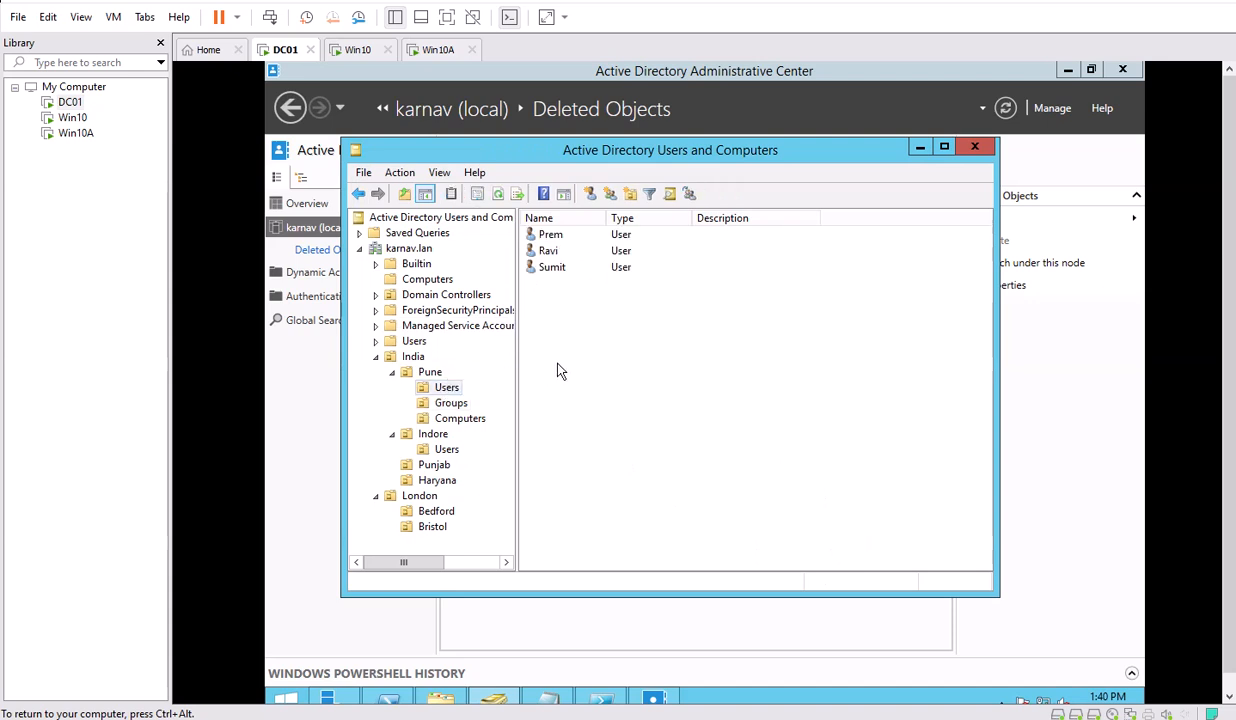
click(455, 403)
right_click(546, 240)
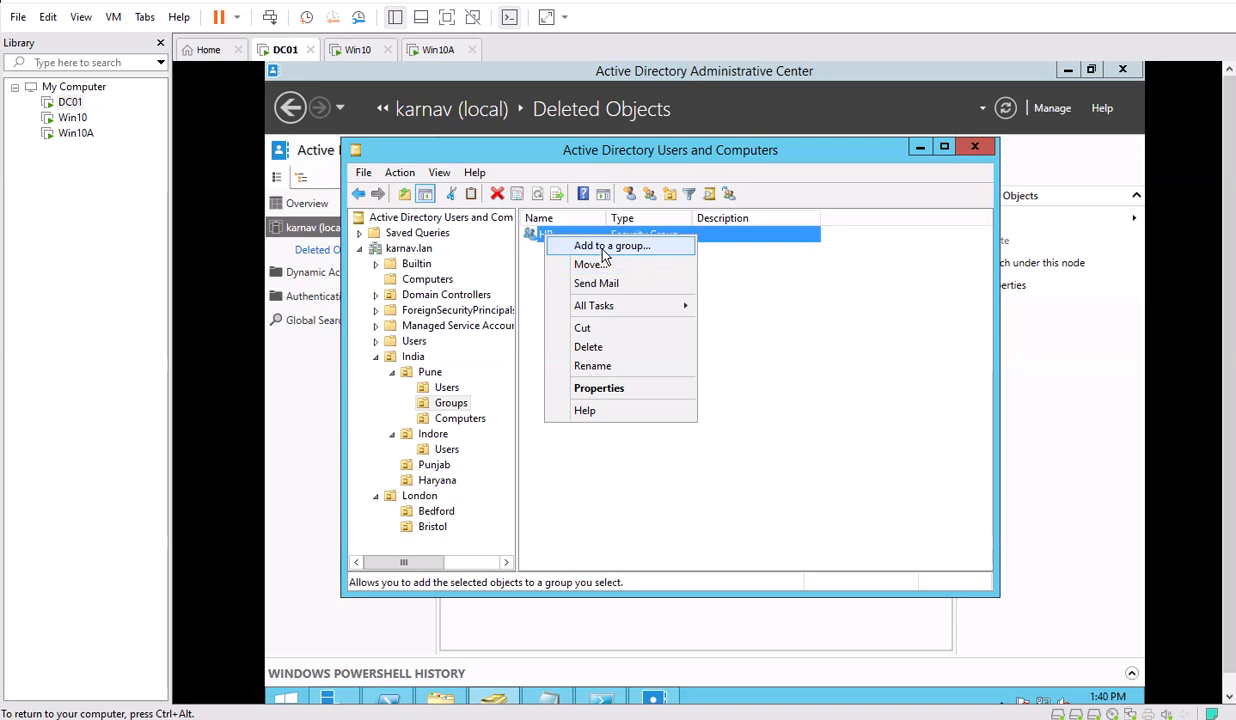
click(601, 250)
text(ra)
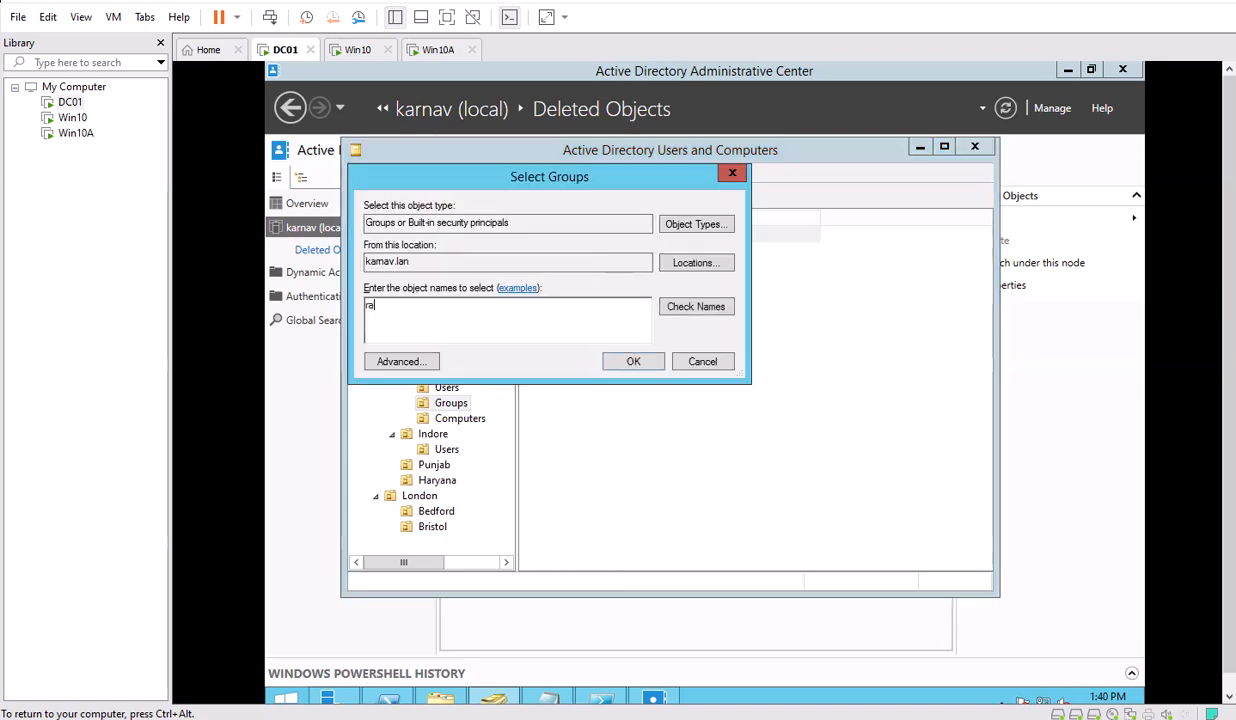
click(718, 308)
click(721, 452)
drag(601, 183, 791, 308)
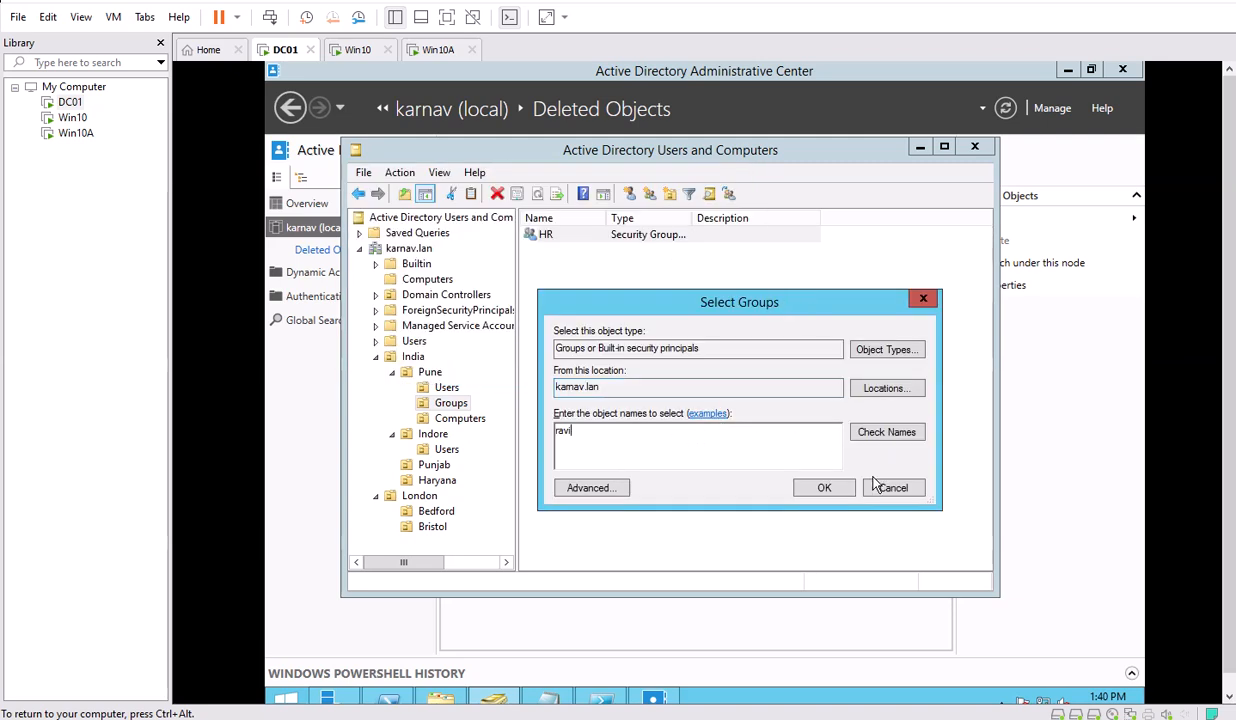
click(921, 300)
Add the second user from Pune's Users OU as a member of the HR group
double_click(562, 236)
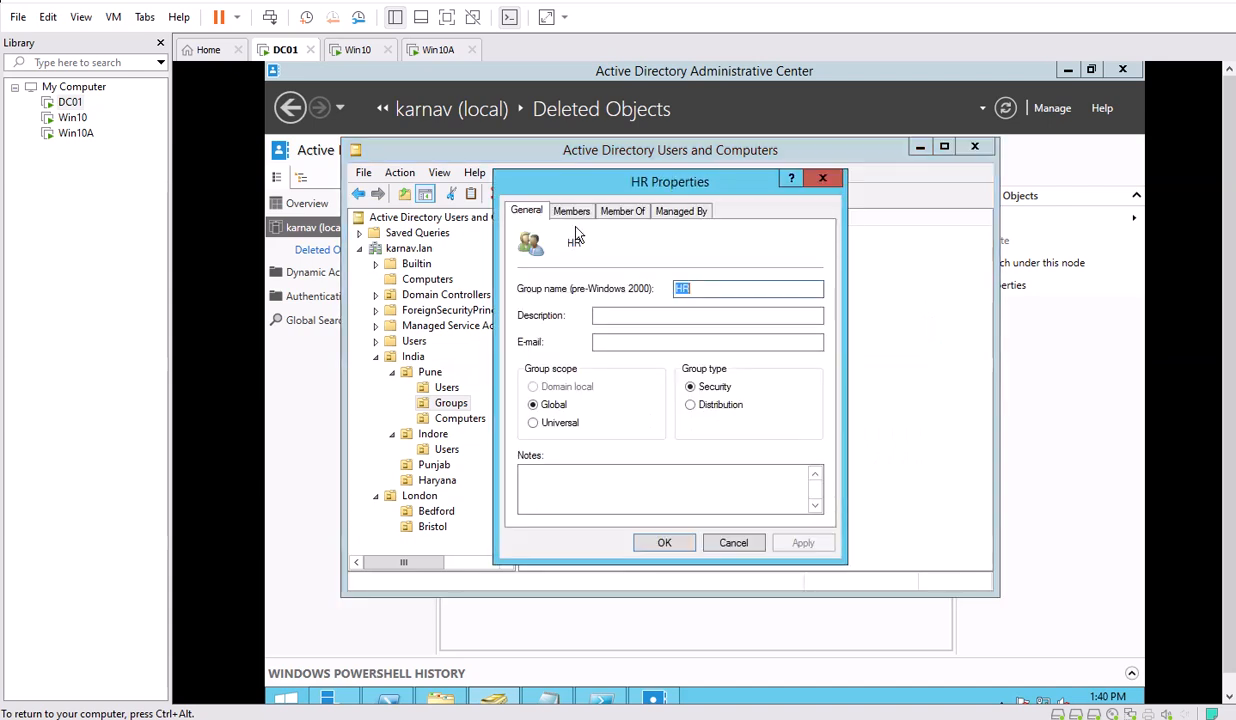
click(571, 211)
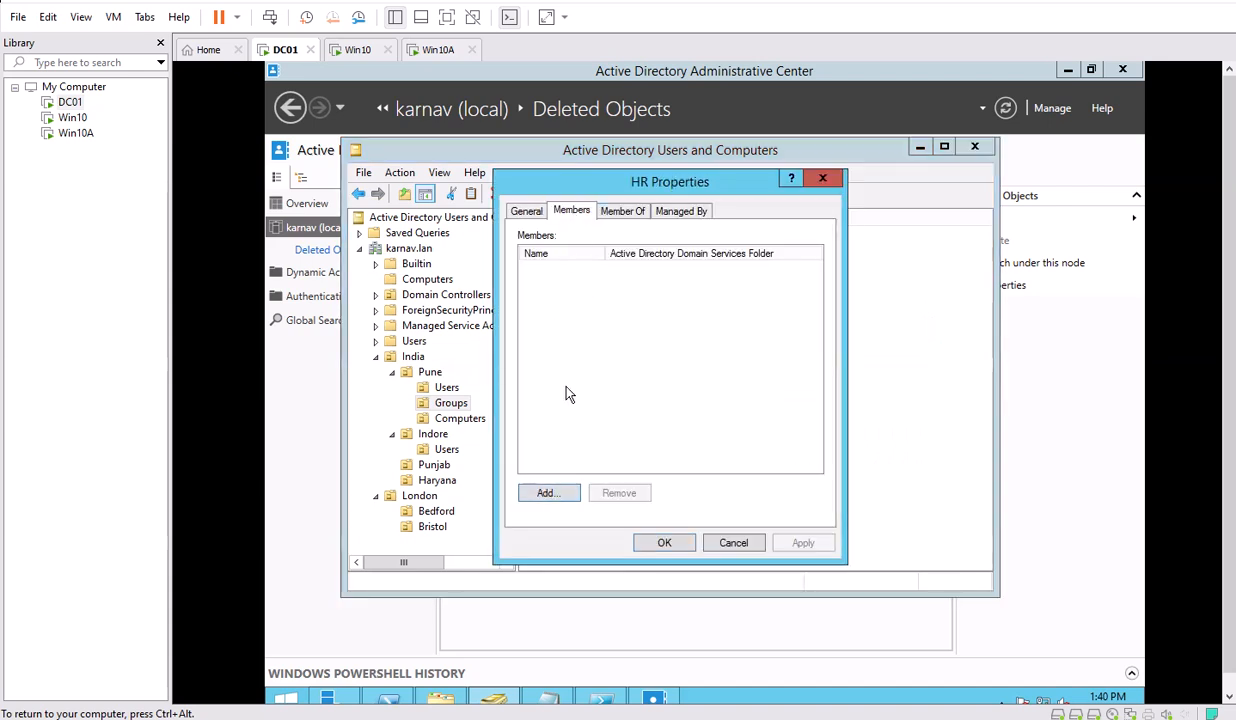
click(548, 493)
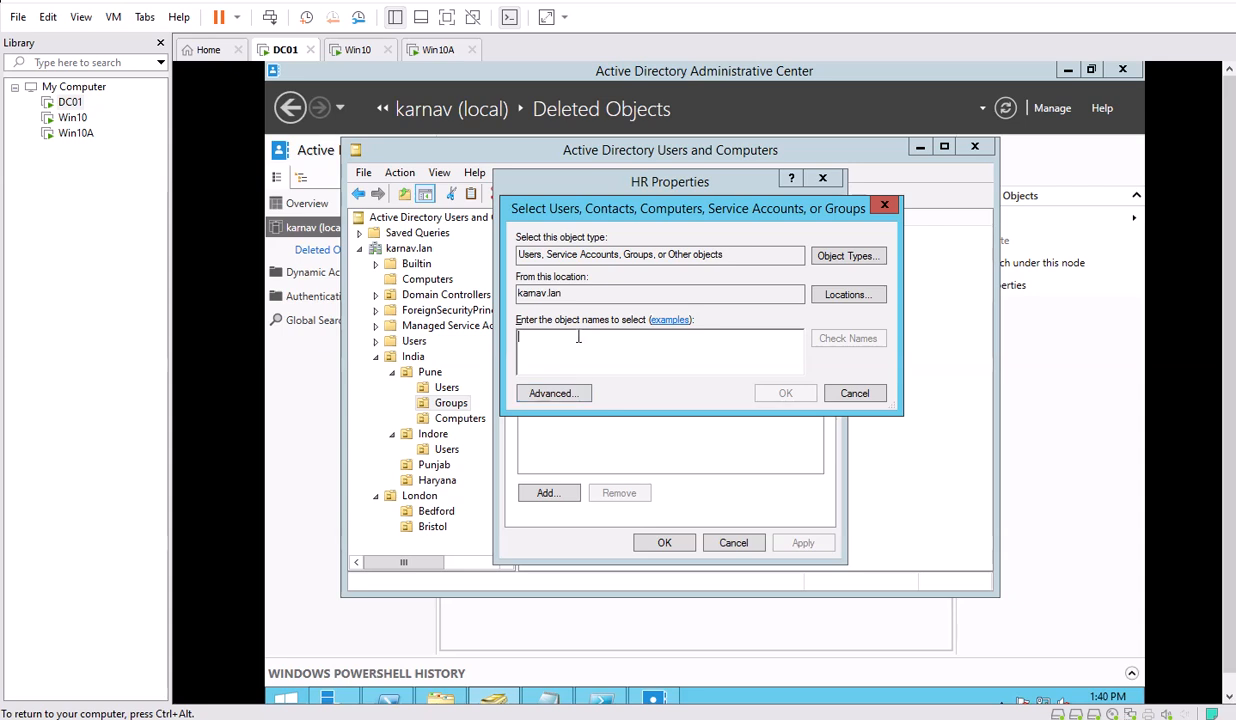
text(ravi)
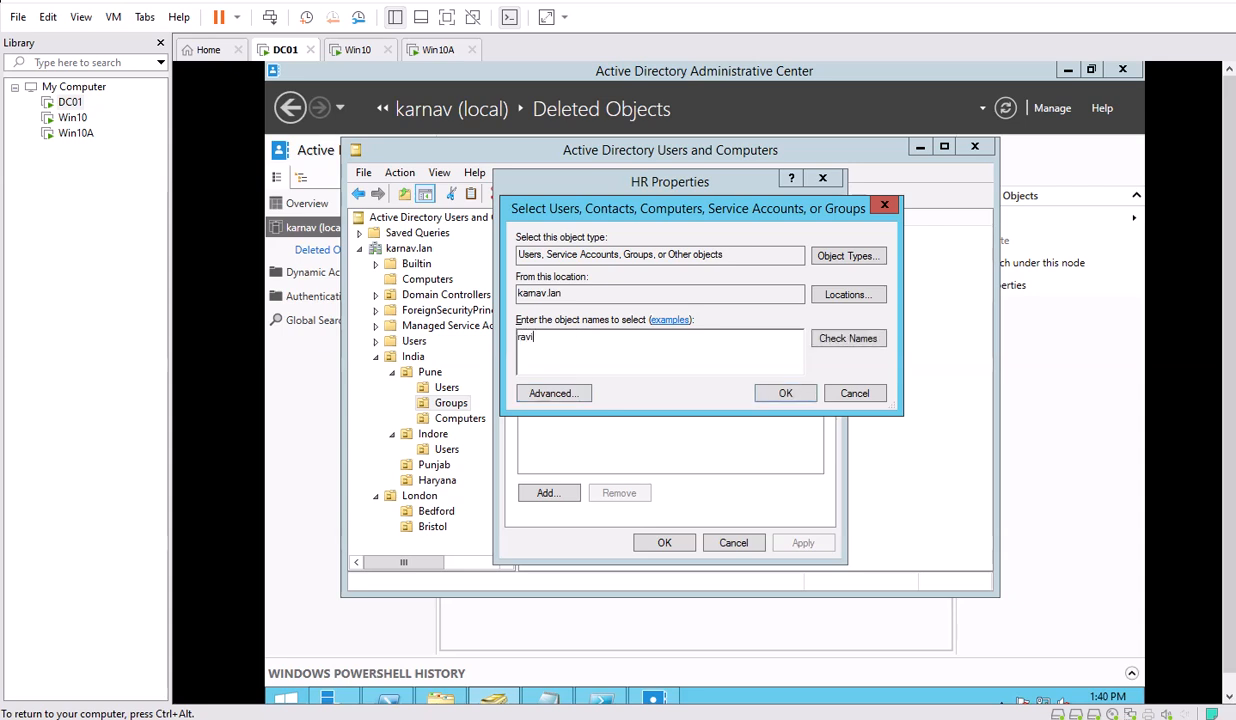
click(843, 340)
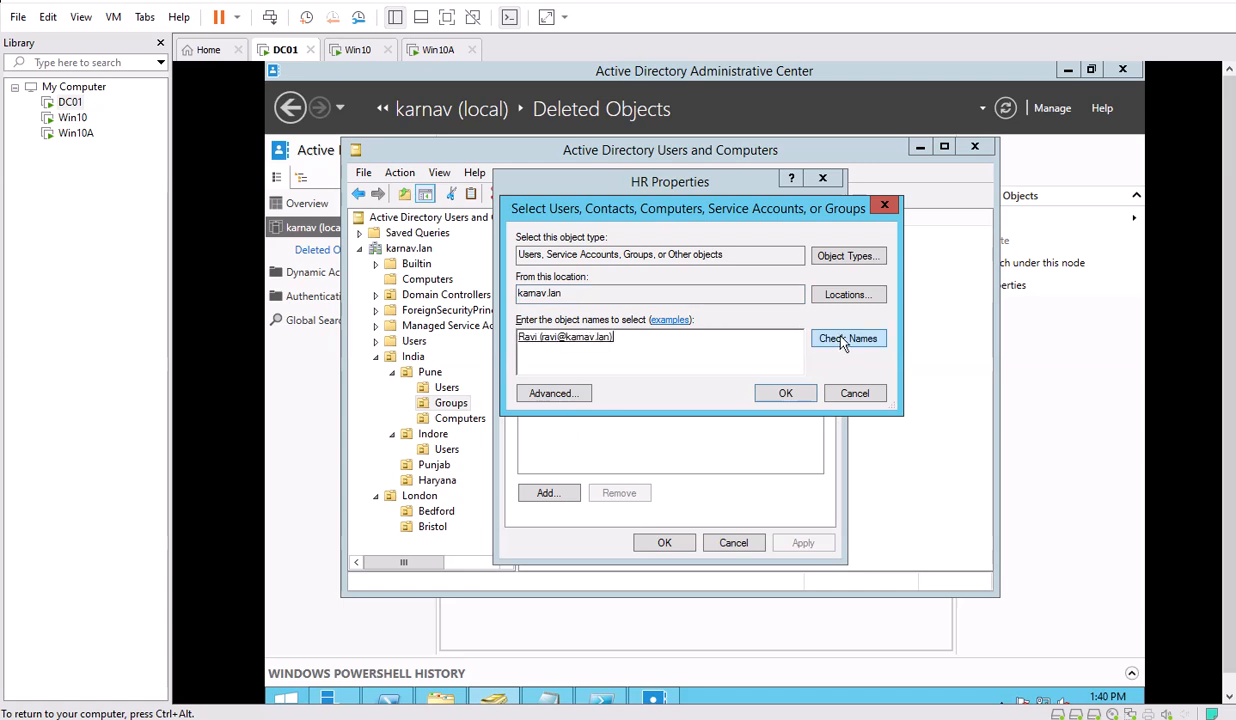
click(760, 394)
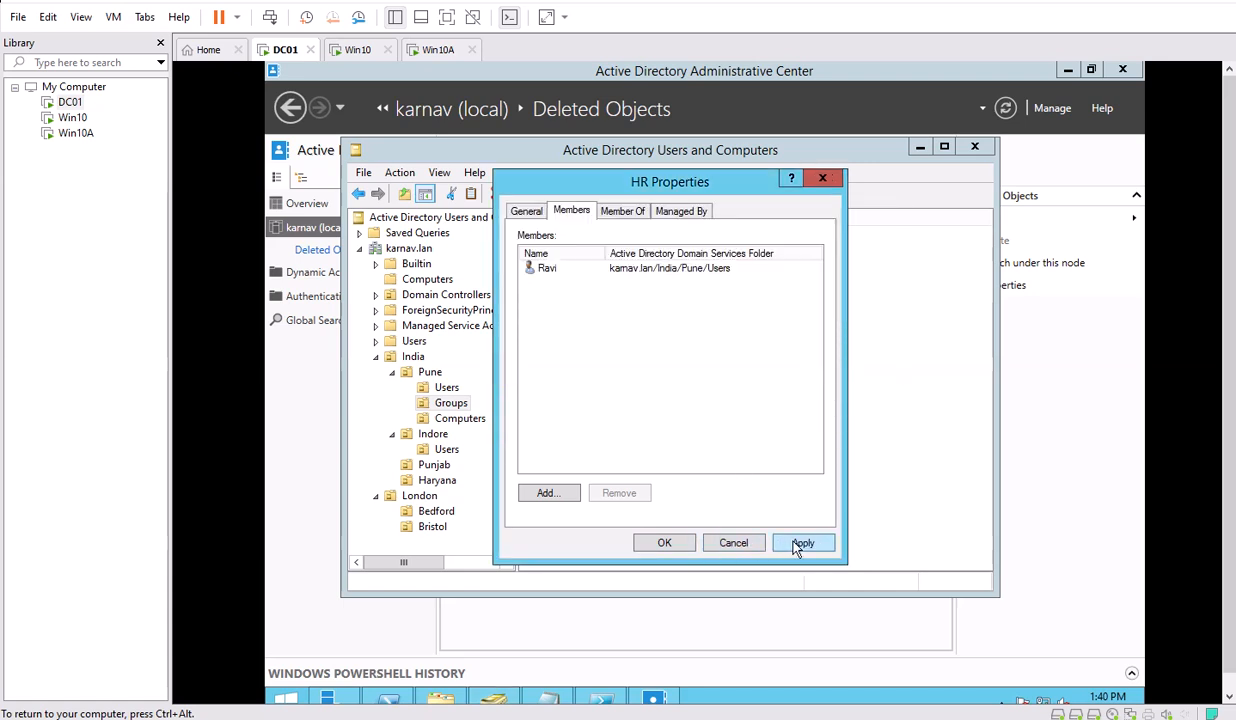
click(686, 546)
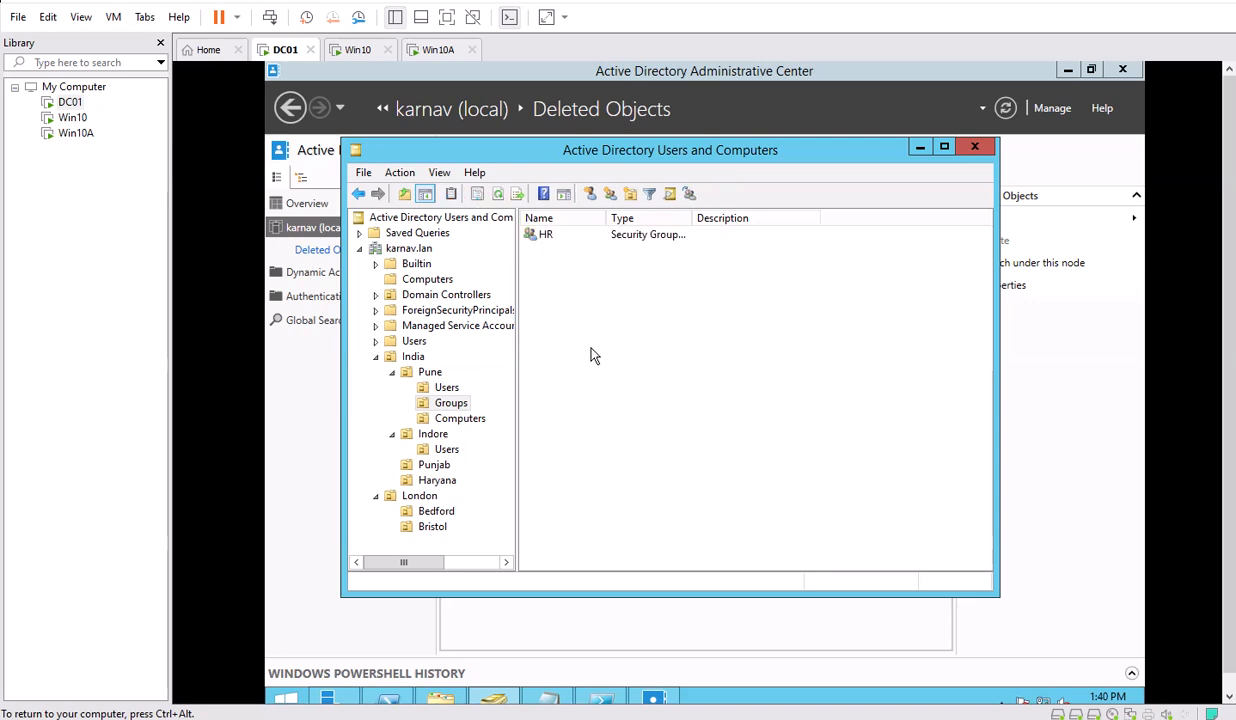
Review the group memberships of the second user in Pune's Users OU, then close the user's properties
click(446, 388)
click(552, 252)
double_click(555, 258)
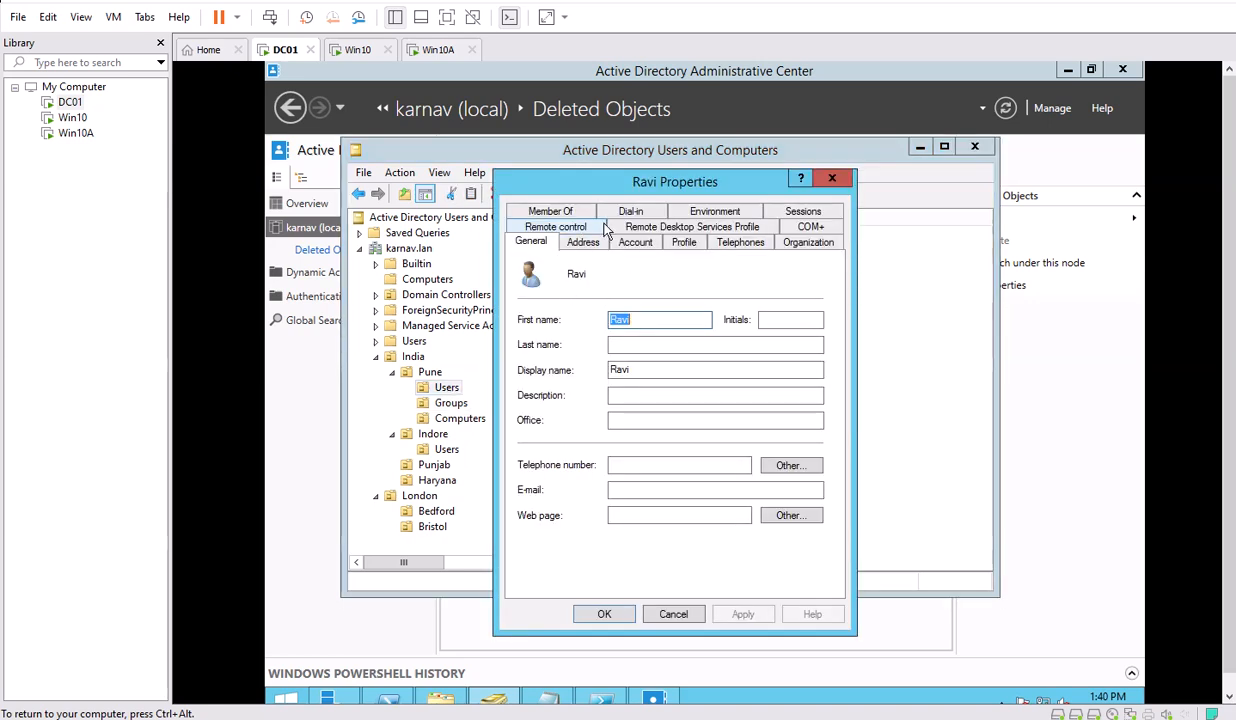
click(553, 211)
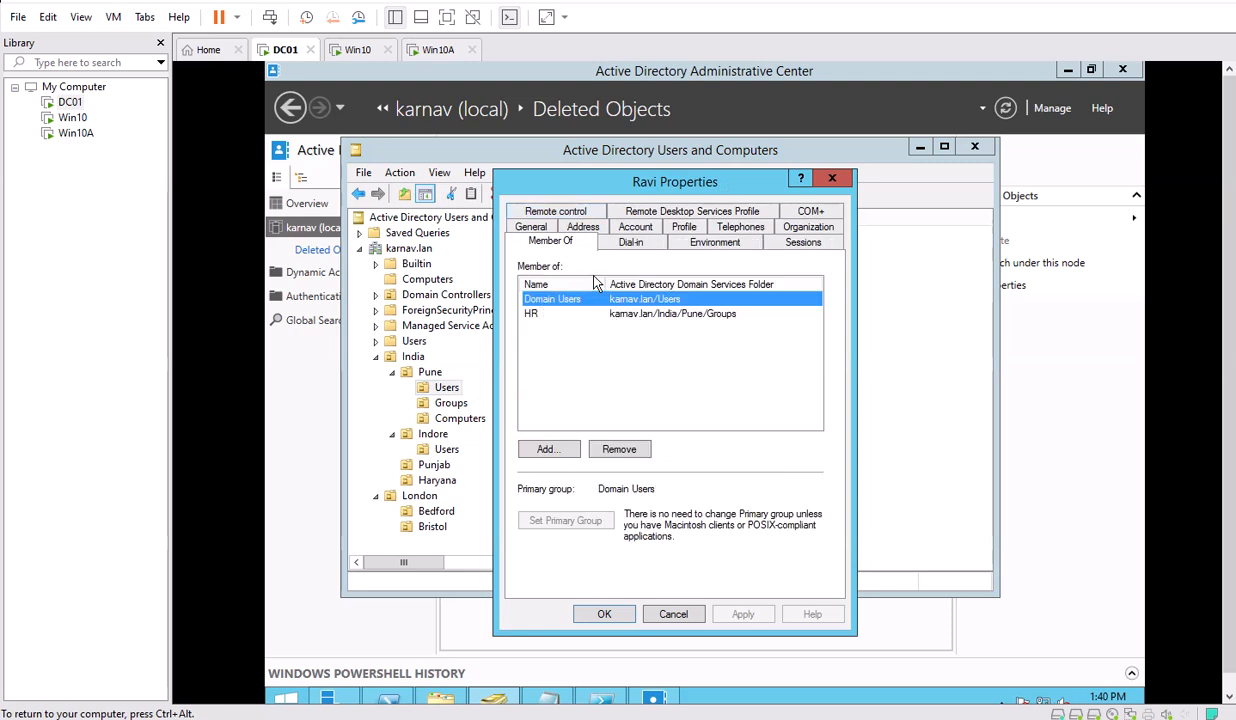
drag(606, 284, 666, 284)
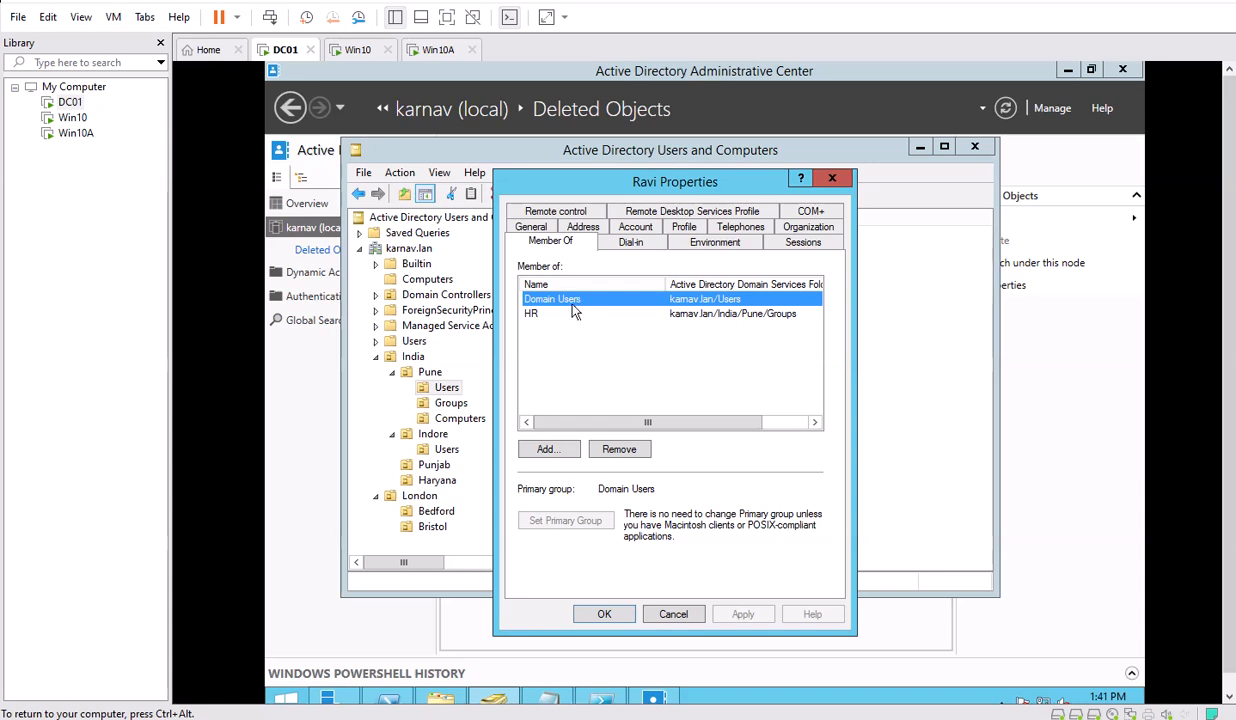
click(532, 316)
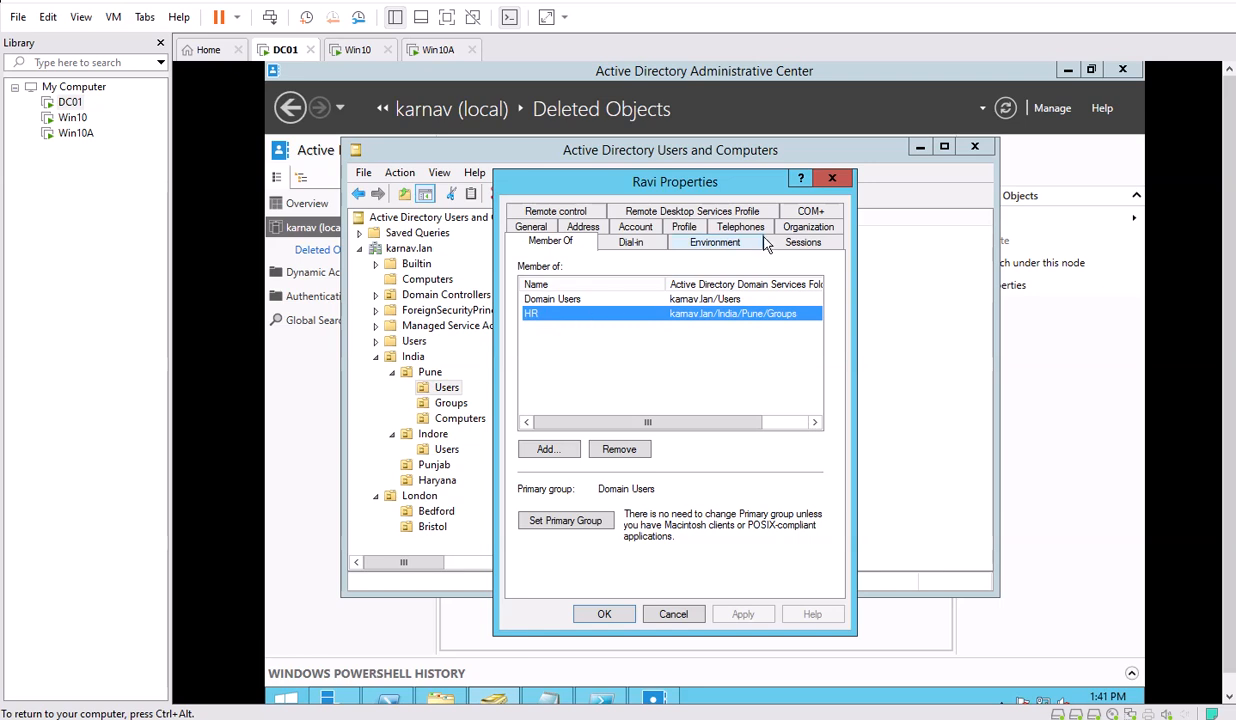
click(831, 179)
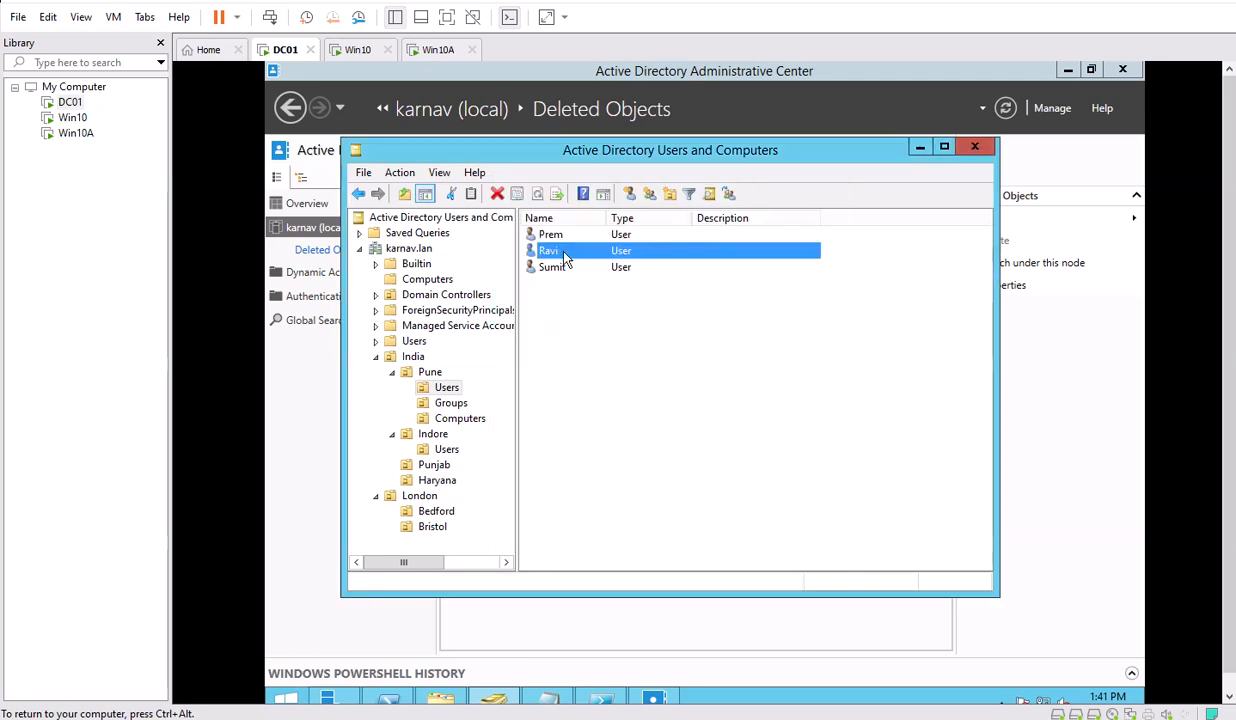
Disable the account of the second user in Pune's Users OU through its account options
right_click(561, 252)
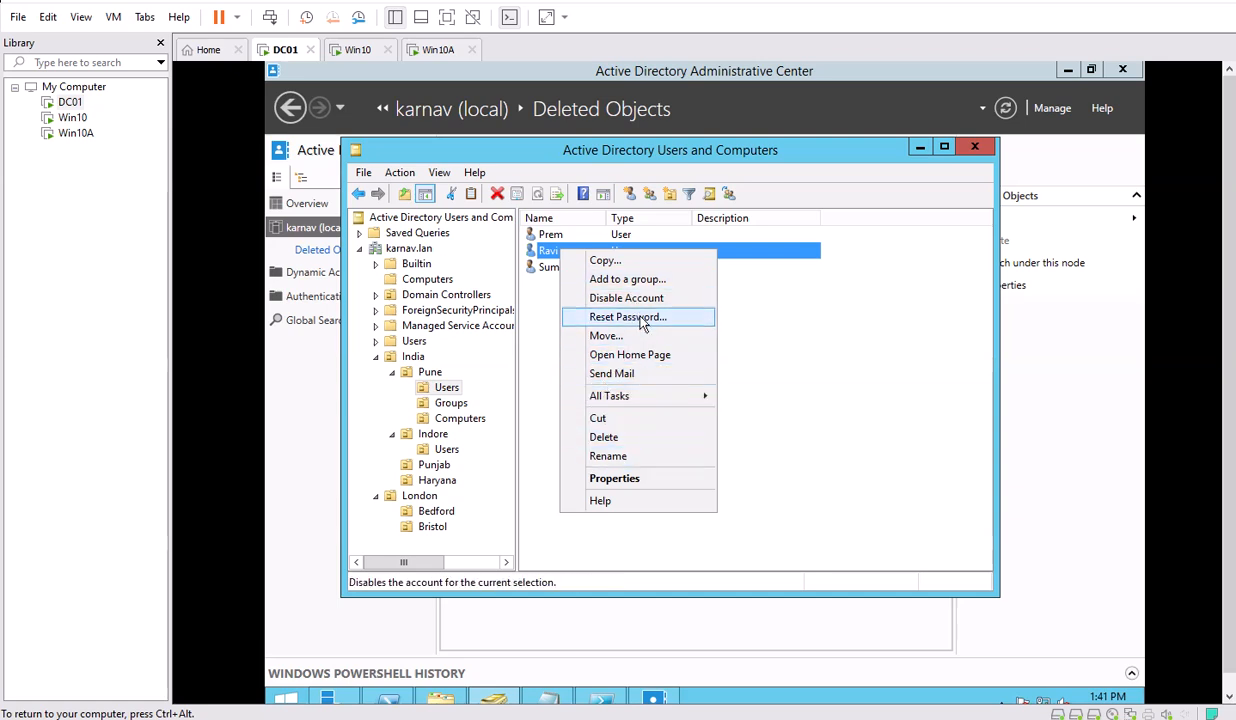
click(629, 478)
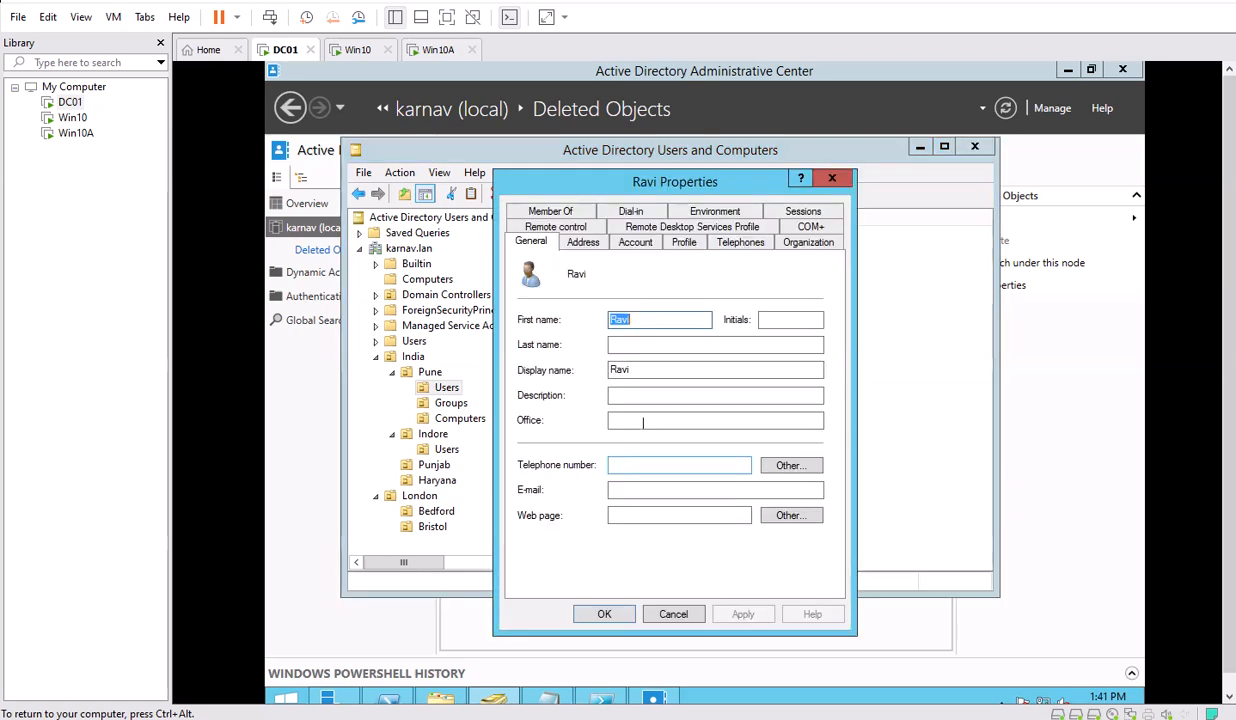
click(627, 246)
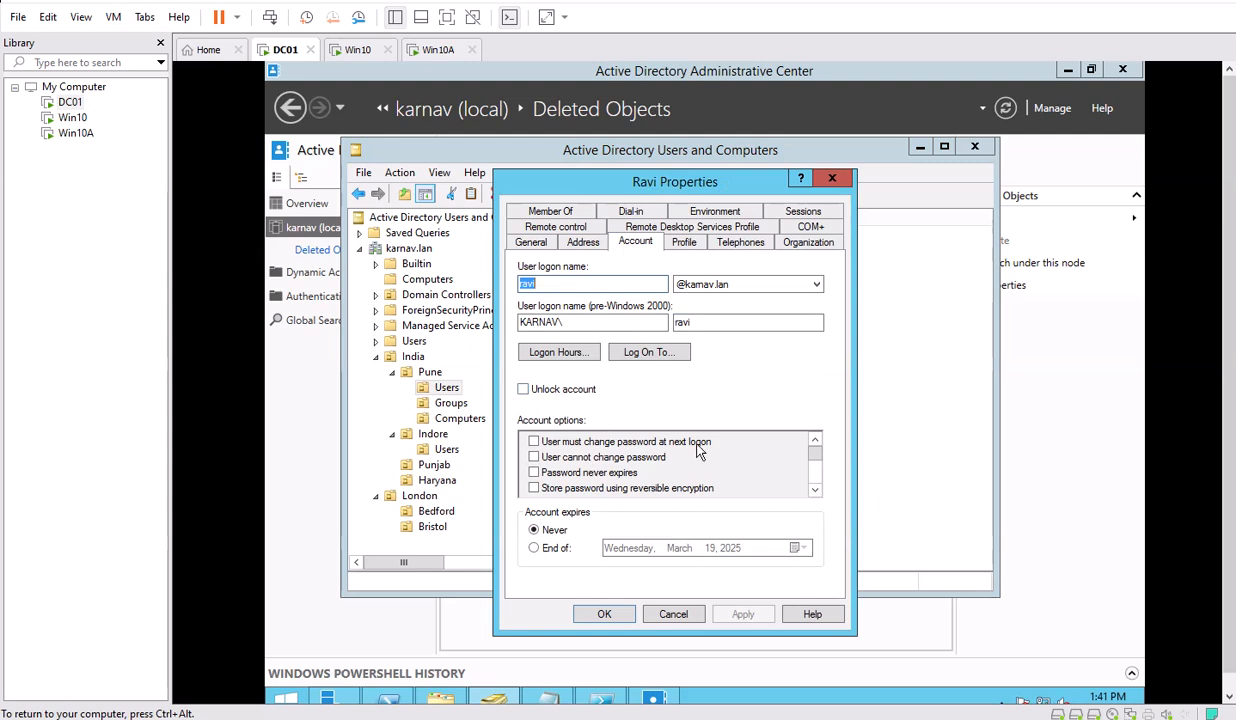
mouse_move(813, 453)
mouse_down()
mouse_move(814, 478)
mouse_move(812, 458)
mouse_up()
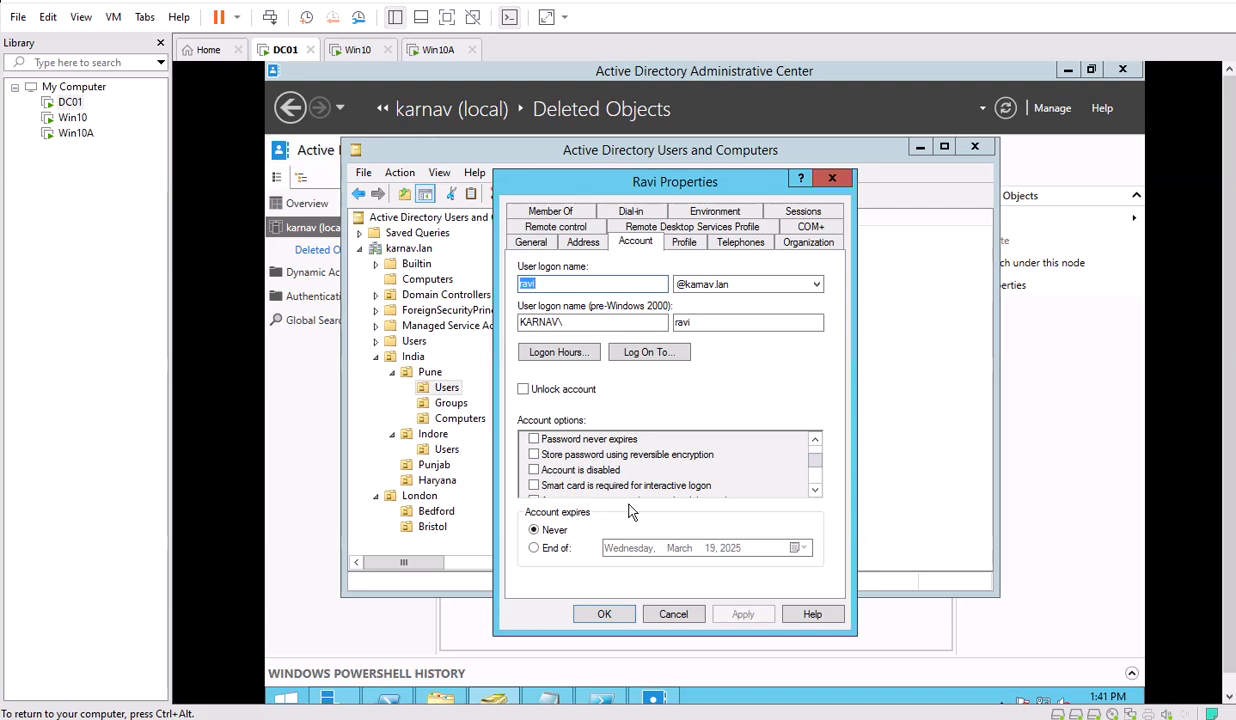
click(534, 470)
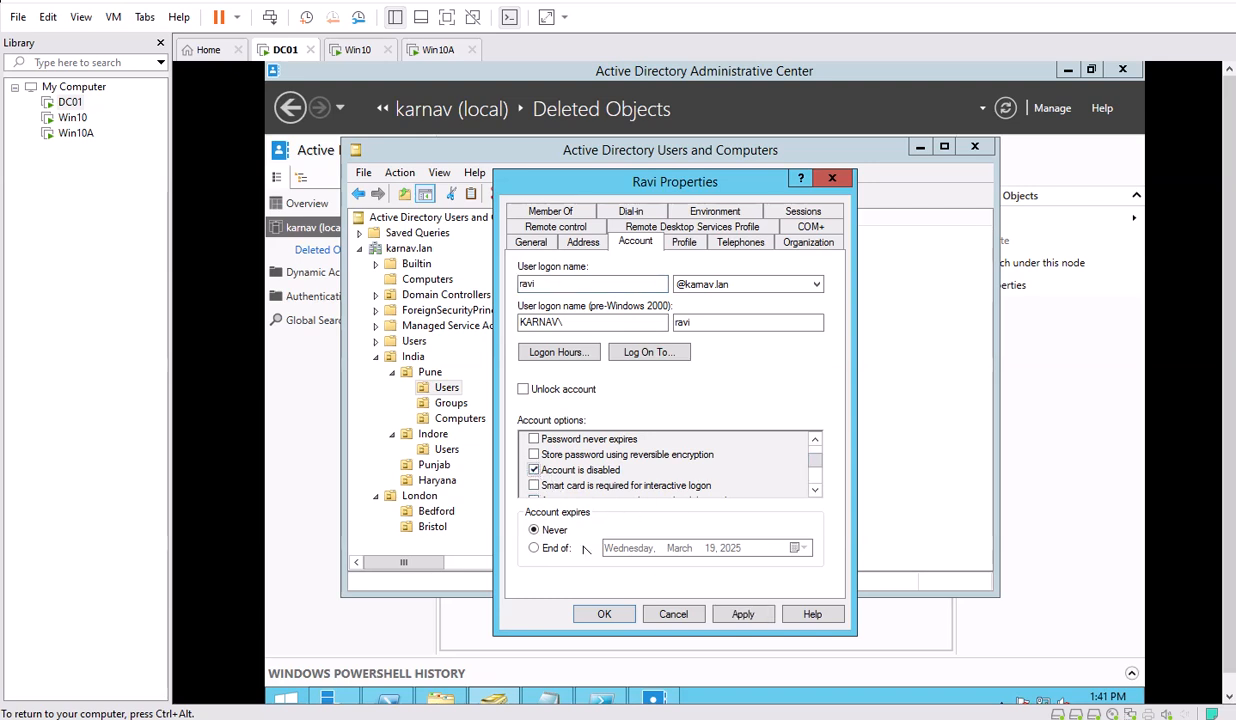
click(742, 613)
right_click(628, 424)
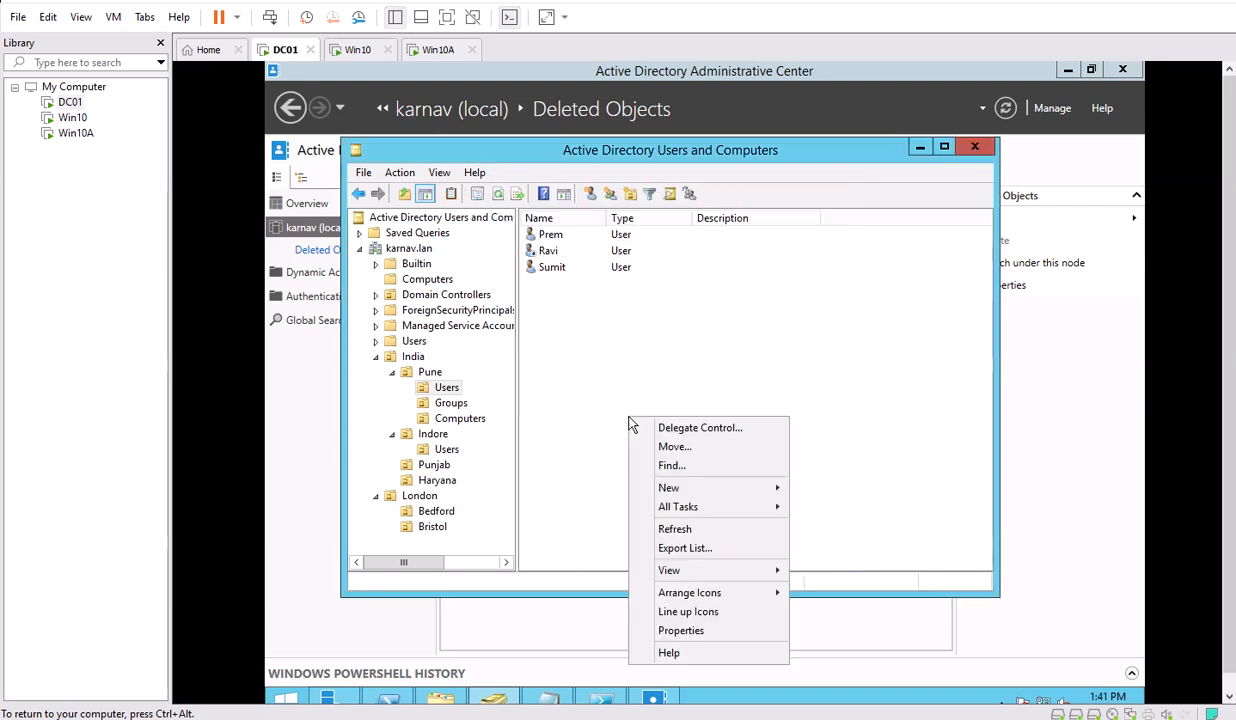
mouse_move(672, 577)
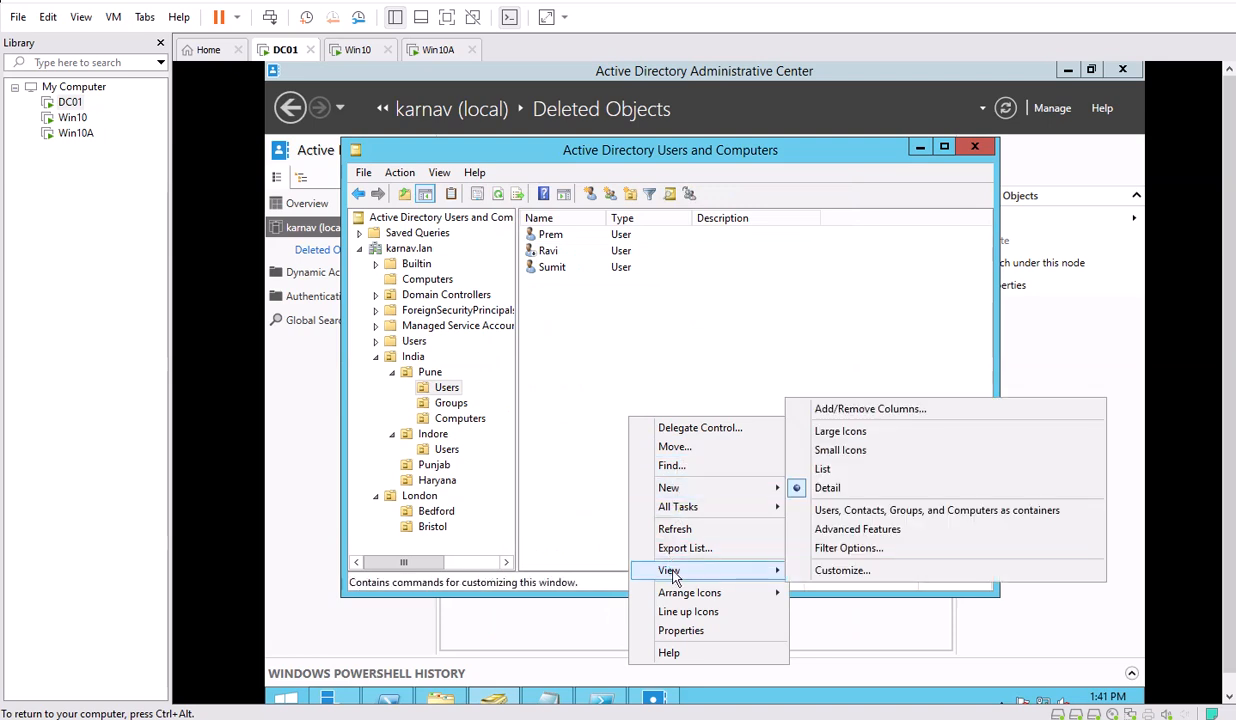
click(596, 395)
Delete the disabled user from the Users OU under India > Pune
right_click(545, 250)
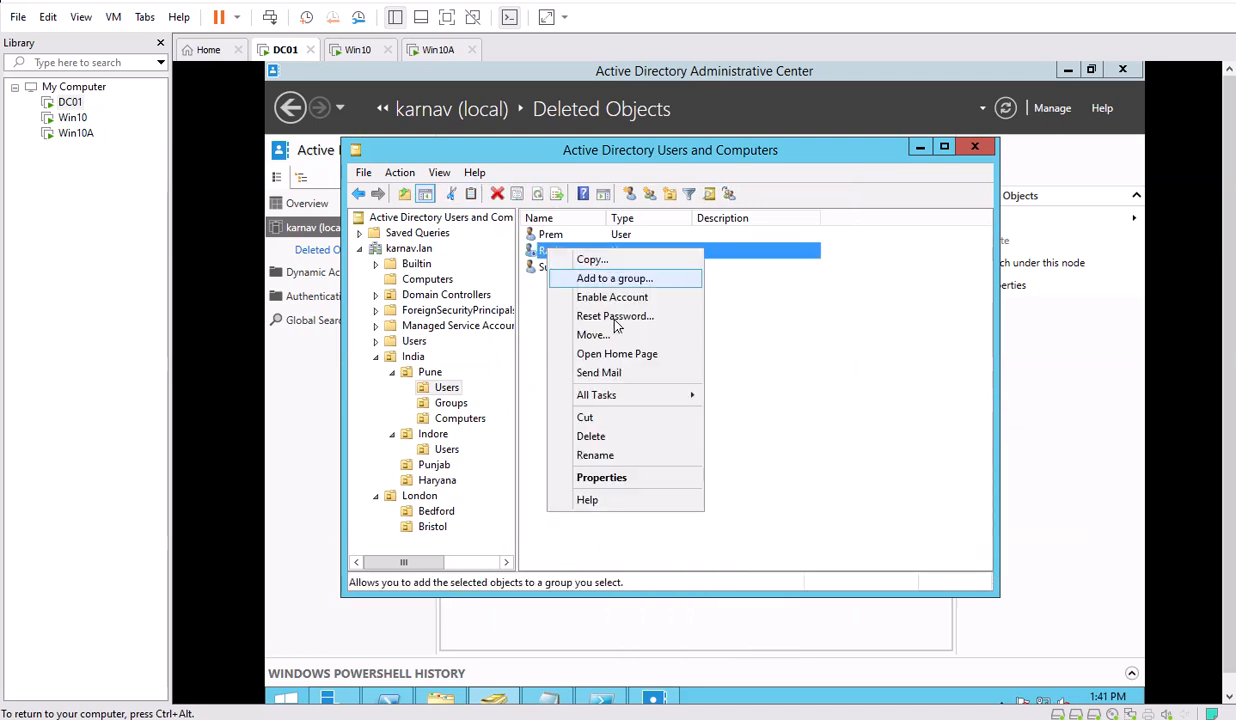
click(590, 436)
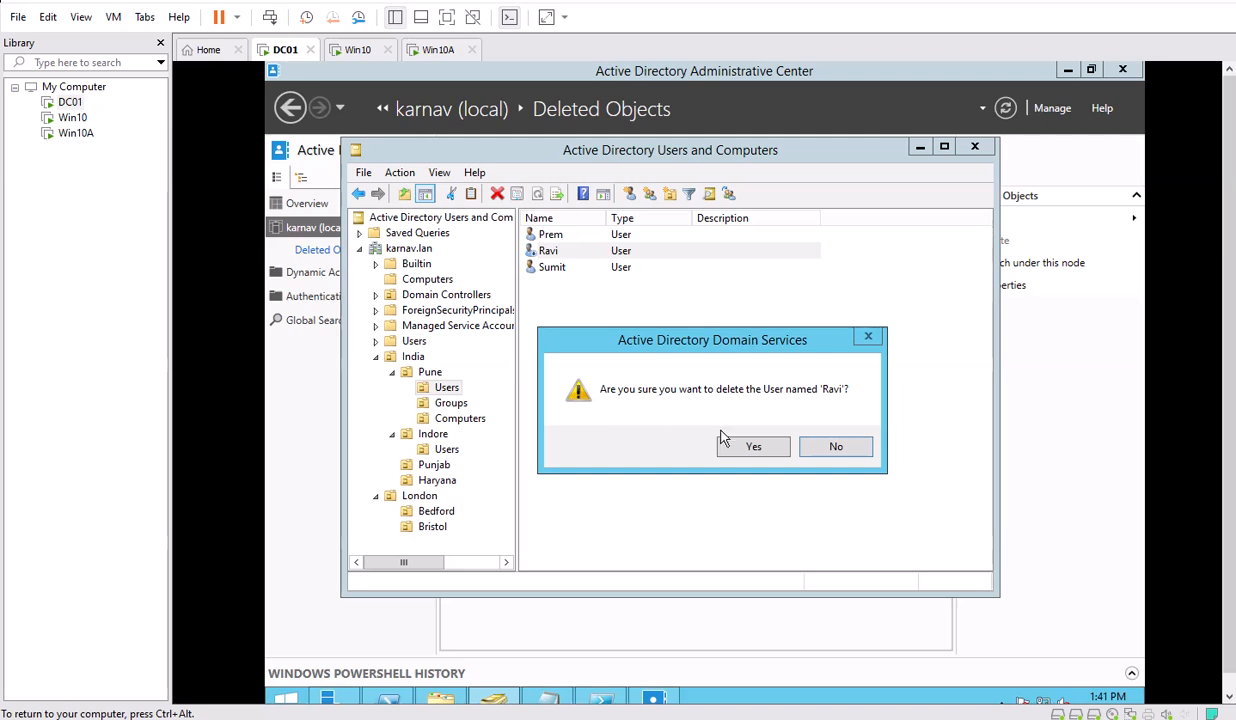
click(750, 446)
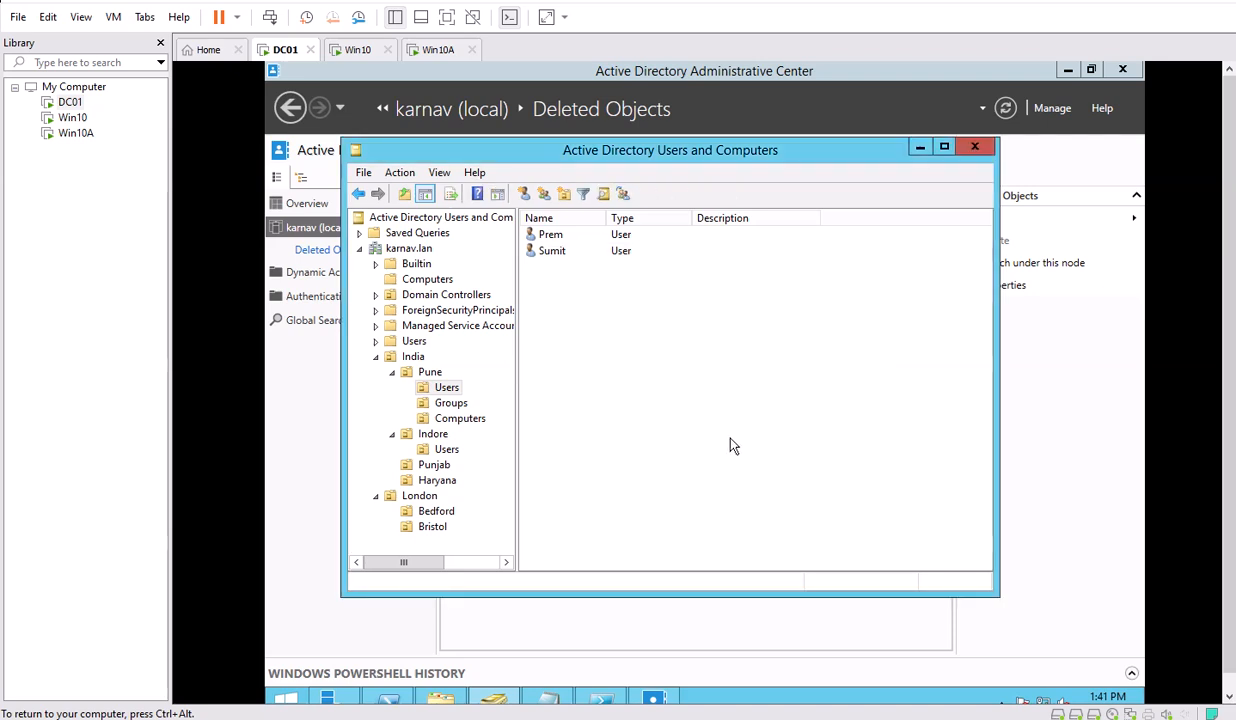
Close and relaunch Active Directory Administrative Center from Server Manager, then view the karnav domain's Deleted Objects container
click(640, 699)
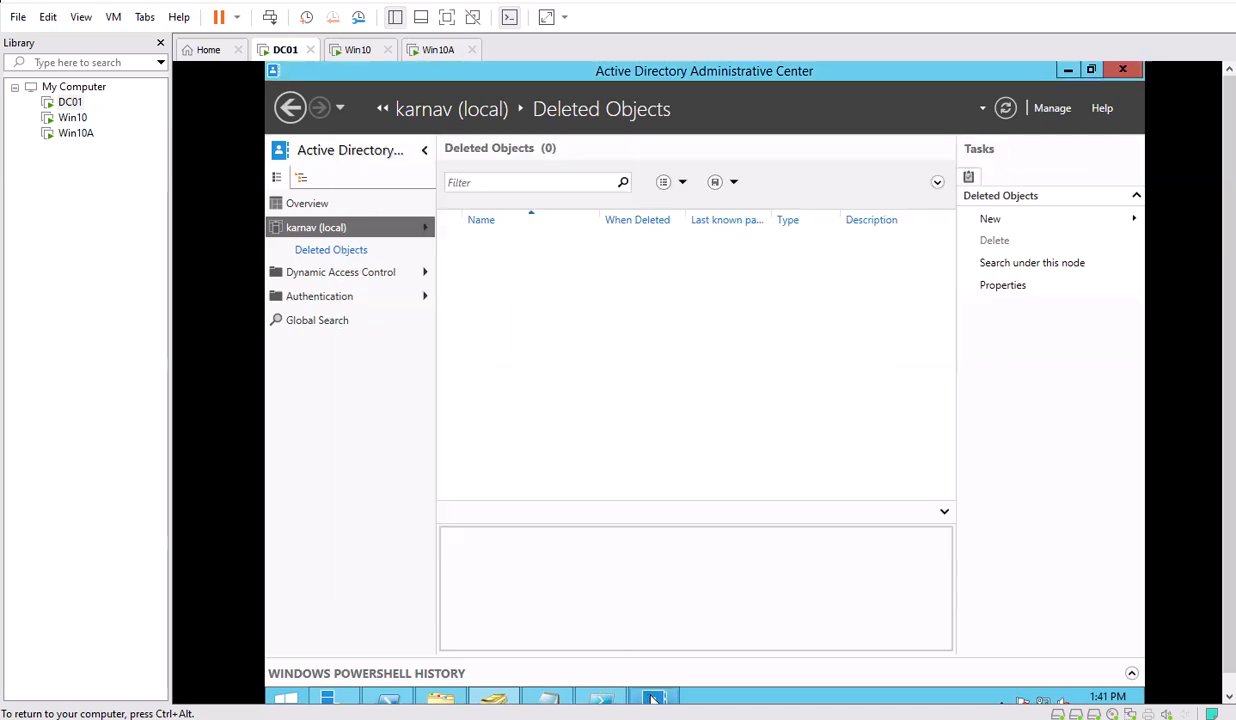
click(1122, 70)
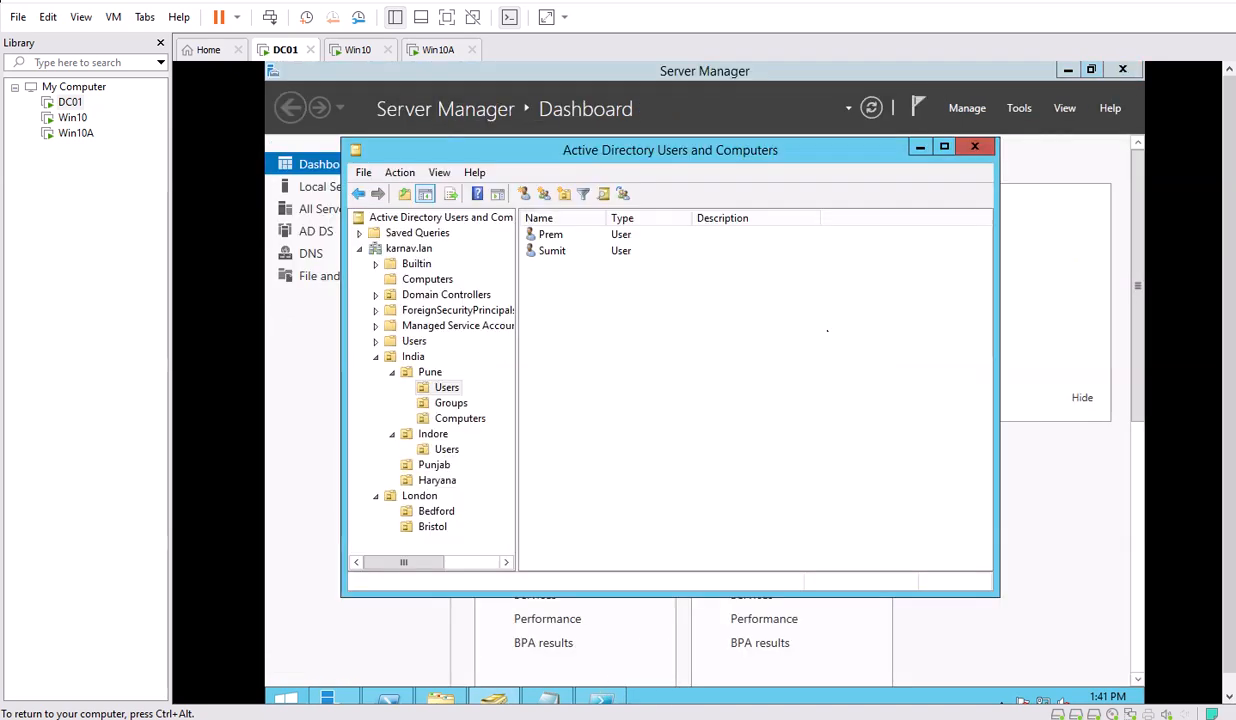
click(336, 695)
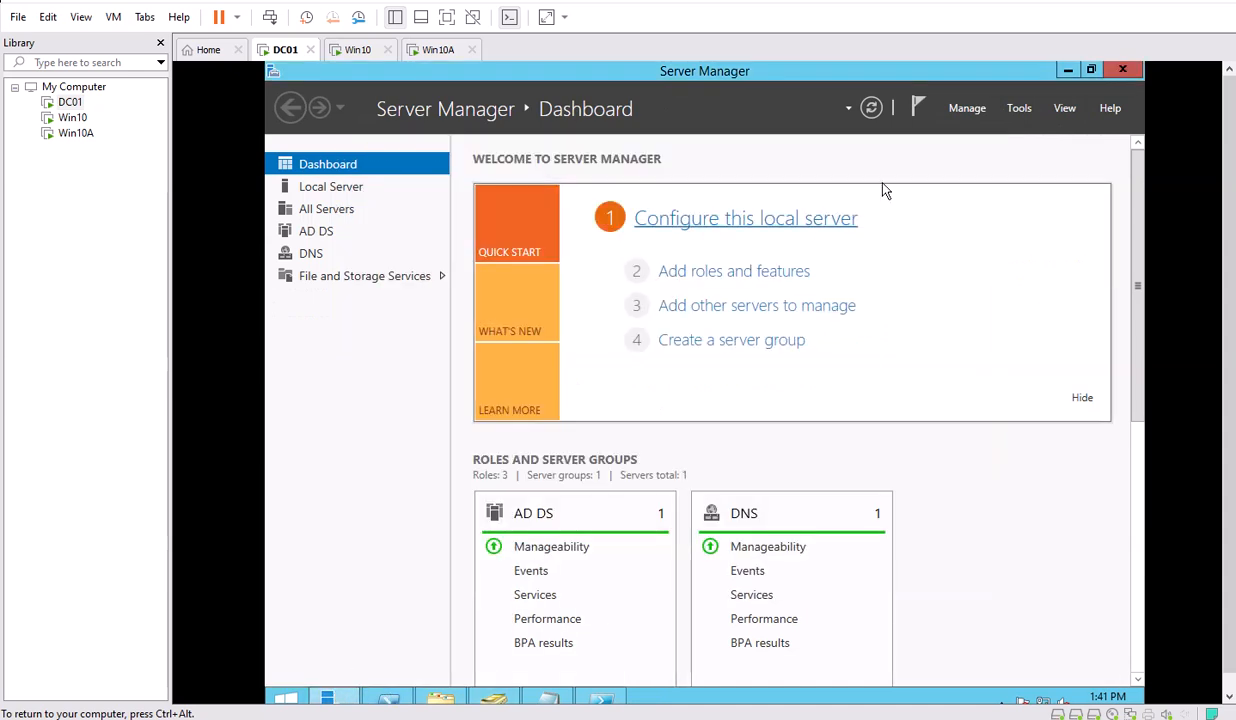
click(1021, 112)
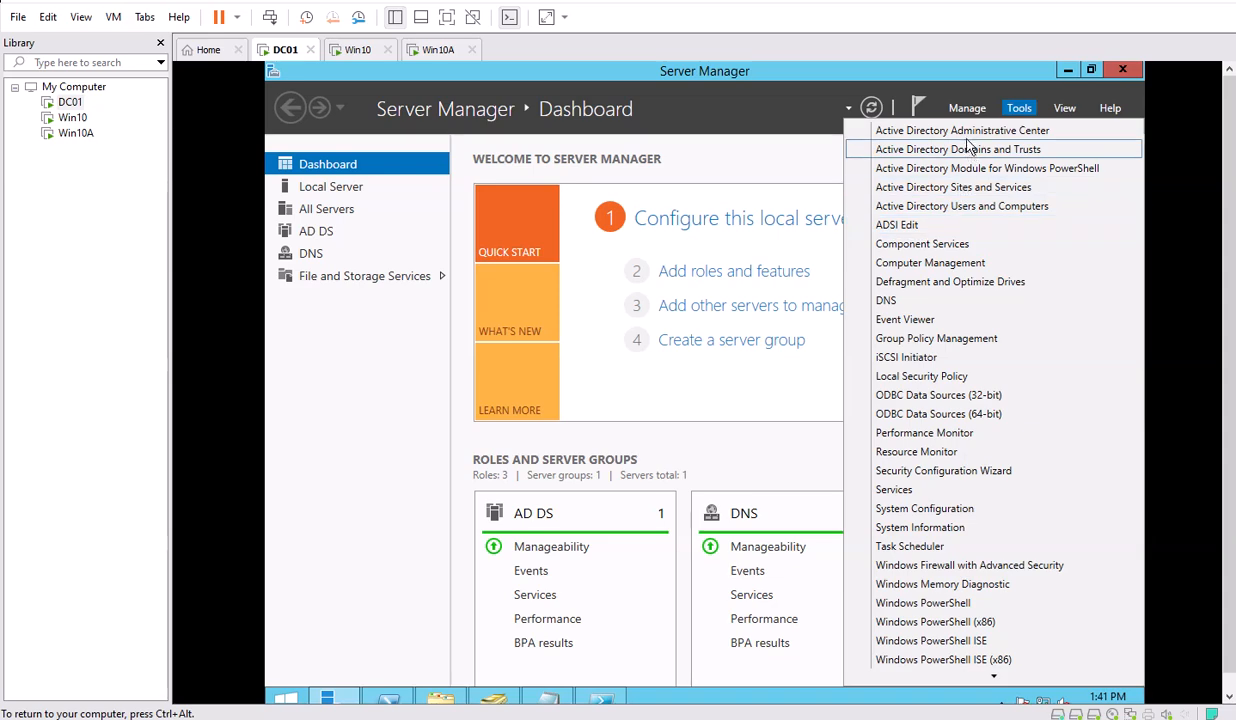
click(965, 132)
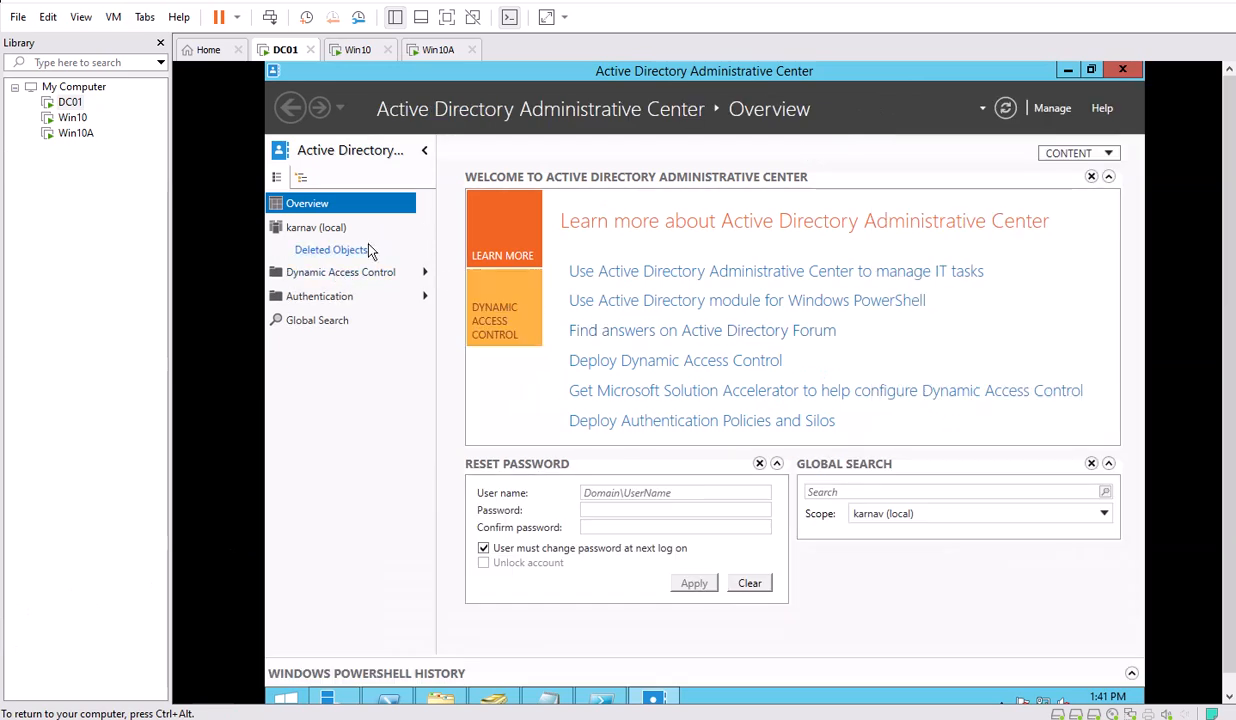
click(328, 250)
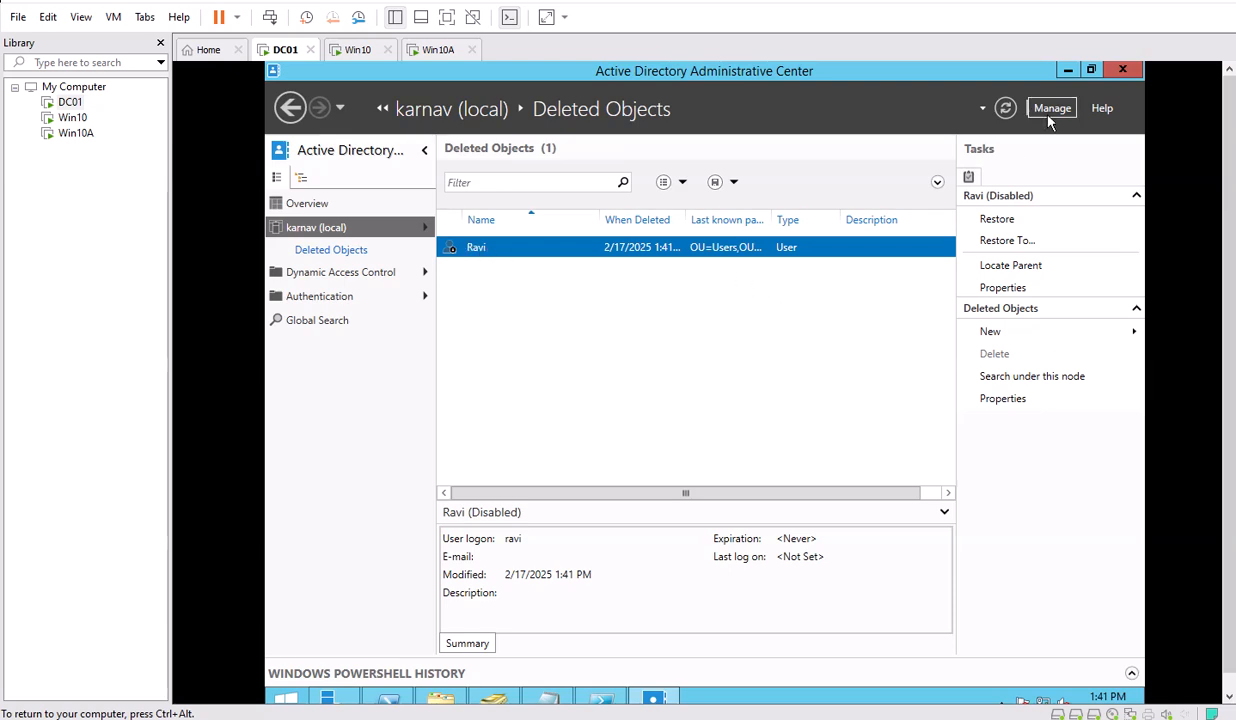
Reopen Active Directory Administrative Center and restore the disabled user from the karnav domain's Deleted Objects container to its original OU
click(1070, 71)
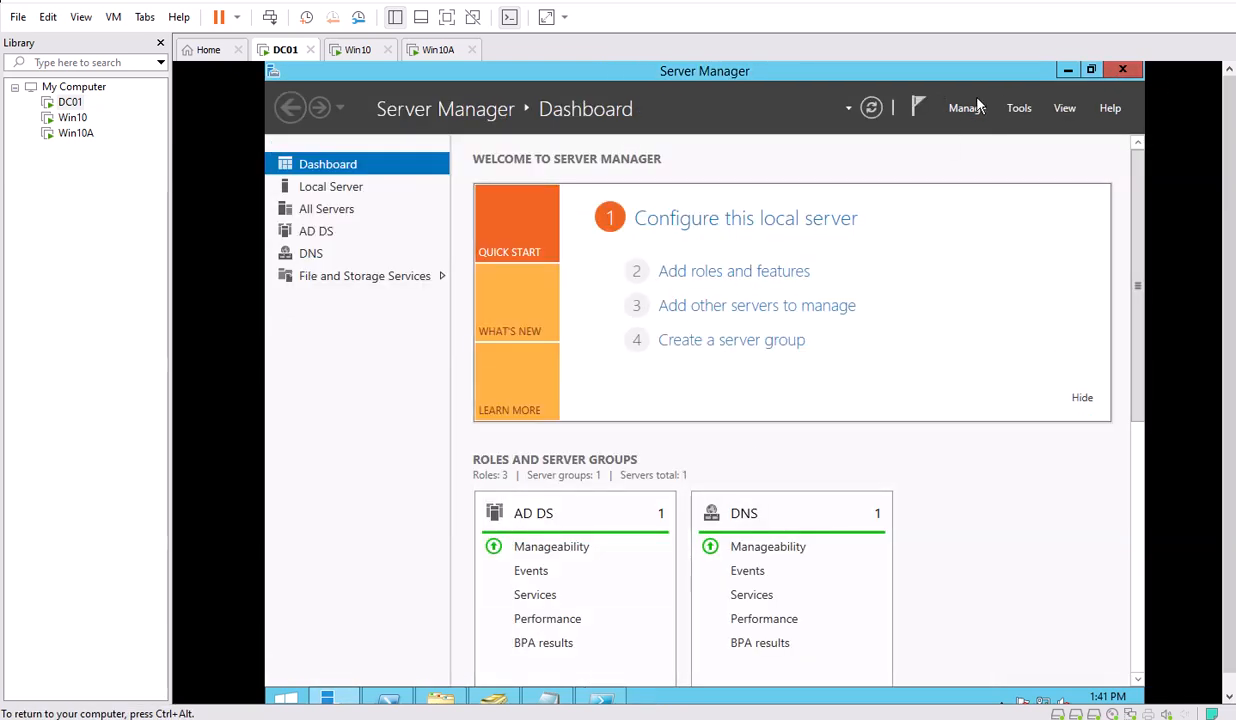
click(1019, 108)
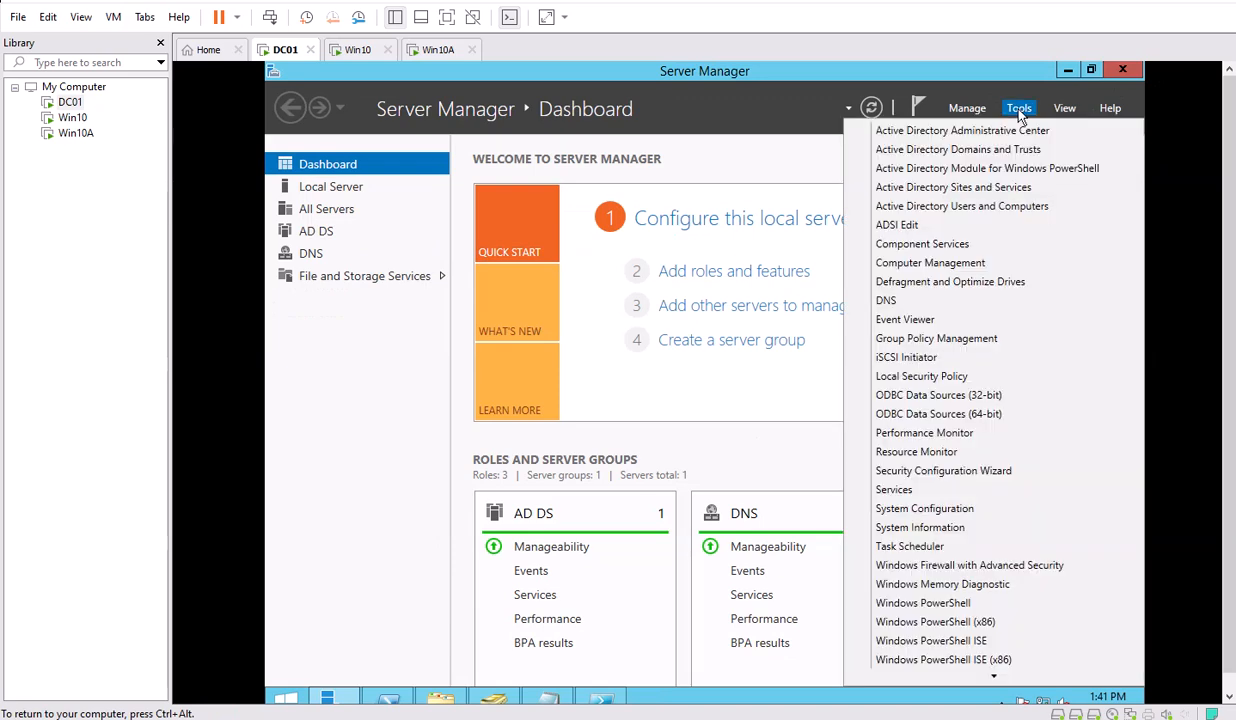
click(962, 131)
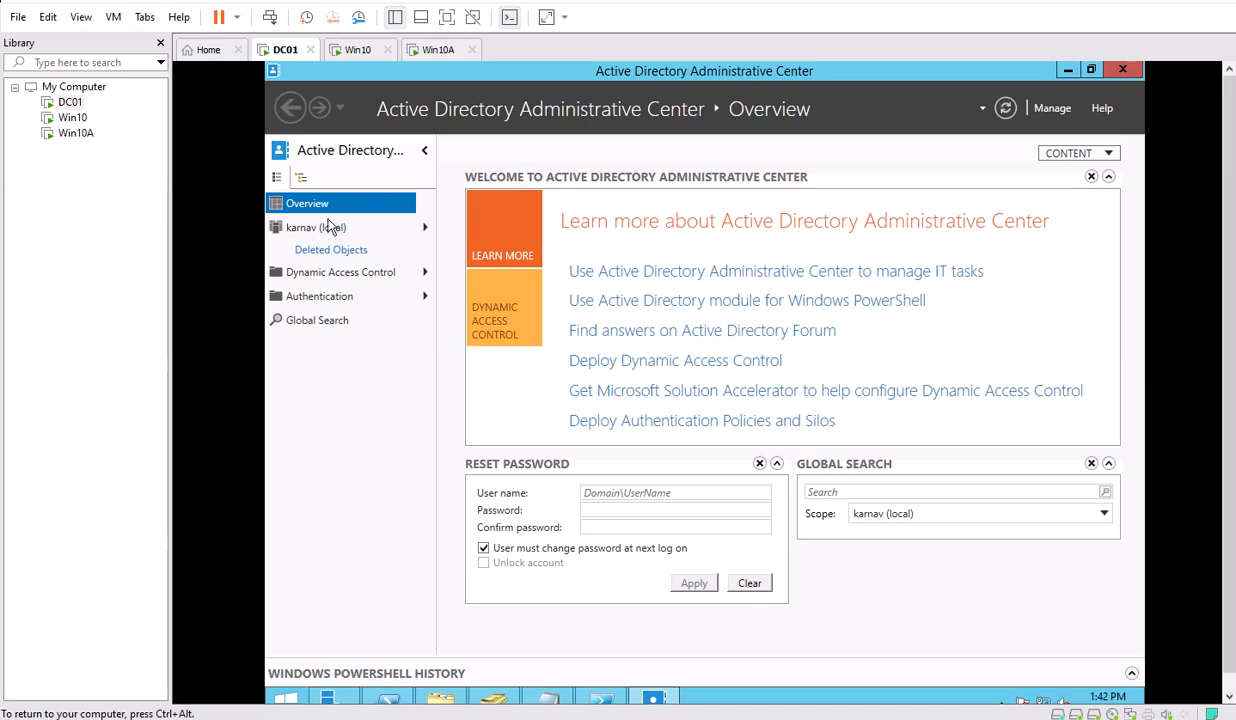
click(328, 230)
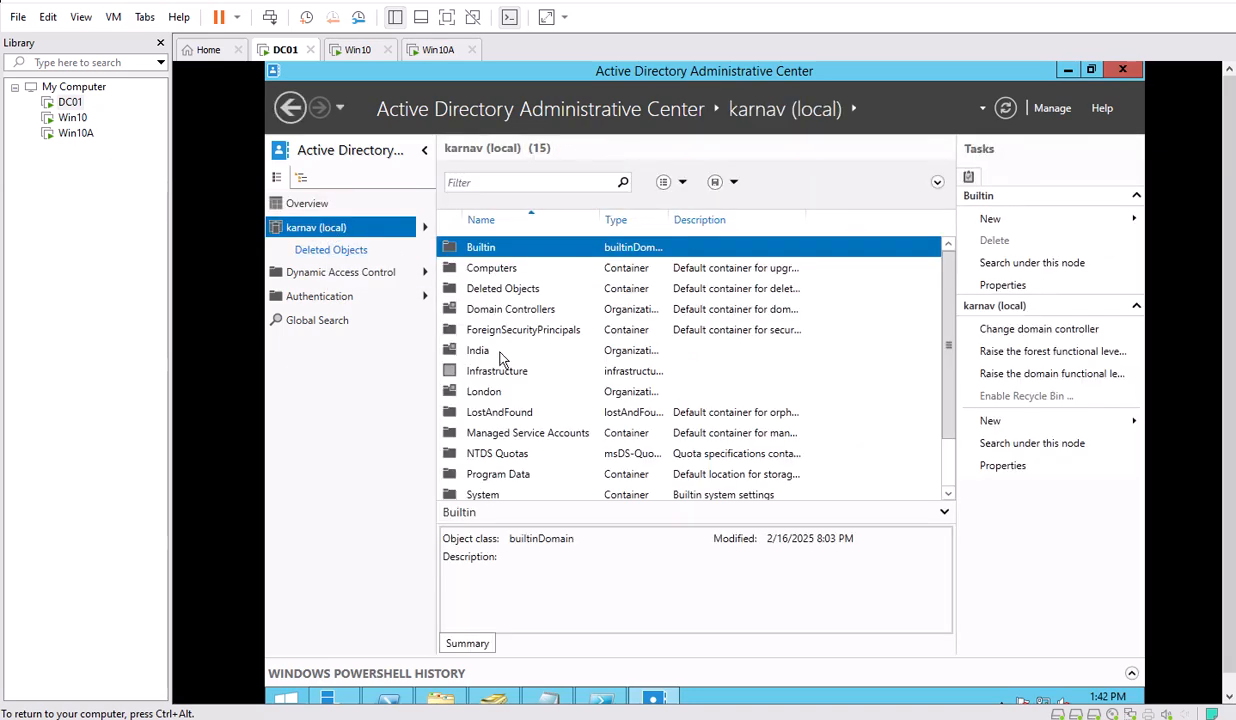
double_click(509, 290)
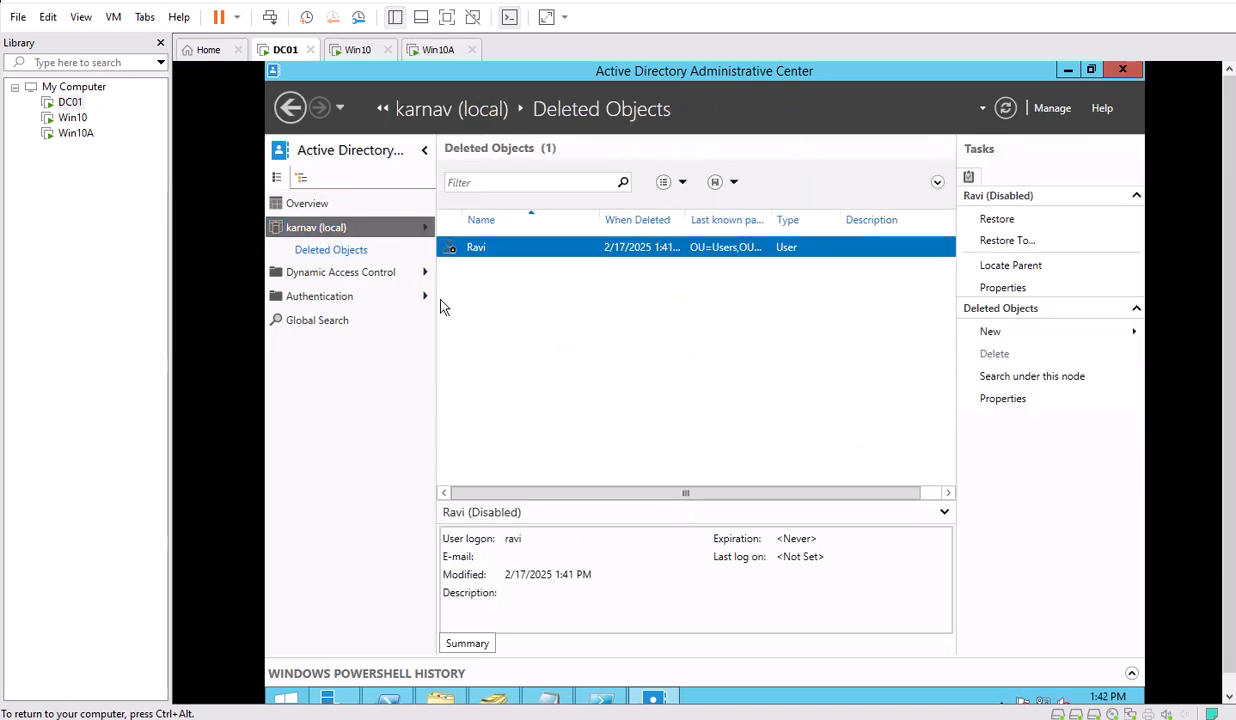
right_click(488, 253)
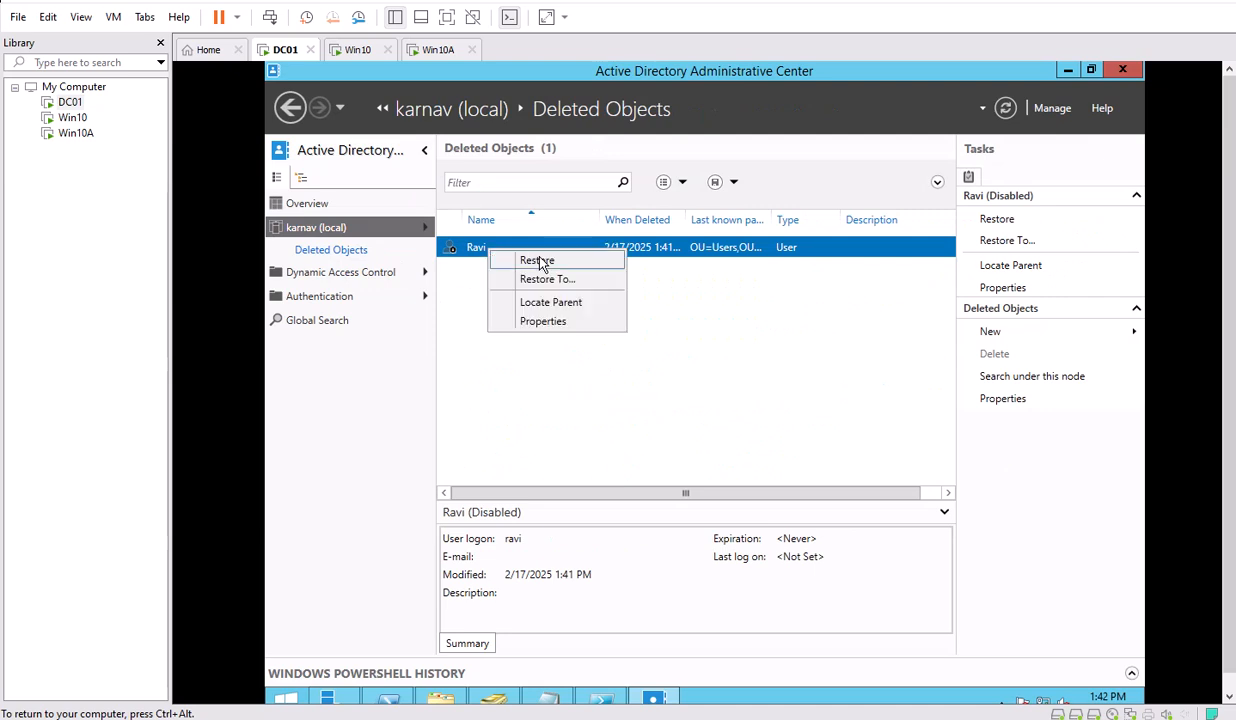
click(530, 259)
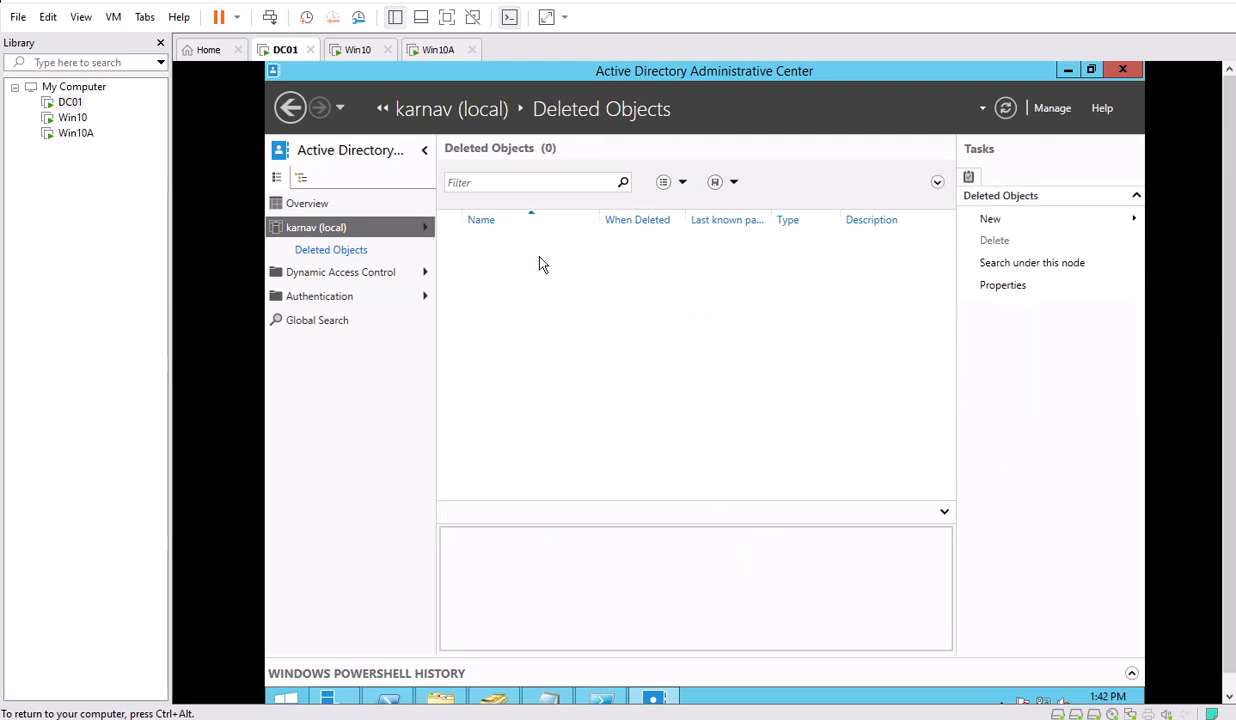
Switch to Active Directory Users and Computers, refresh the karnav.lan domain, and open the Users OU under India > Pune
click(509, 691)
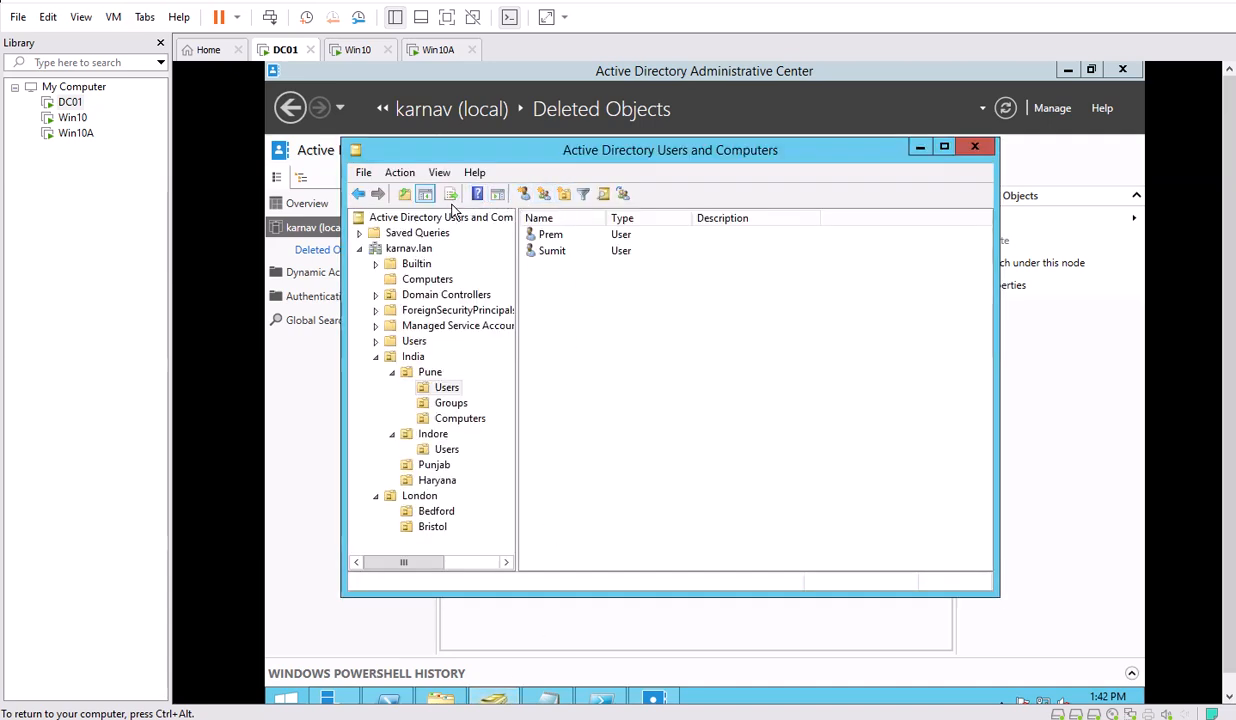
click(421, 255)
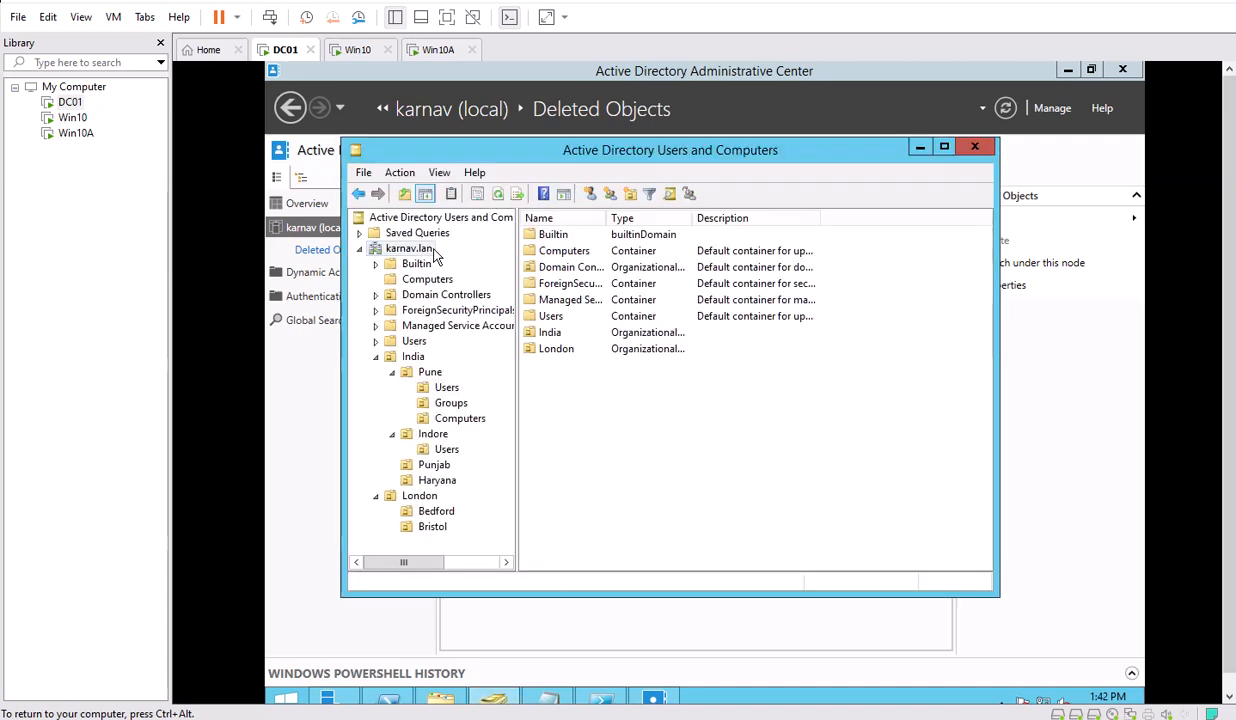
click(493, 193)
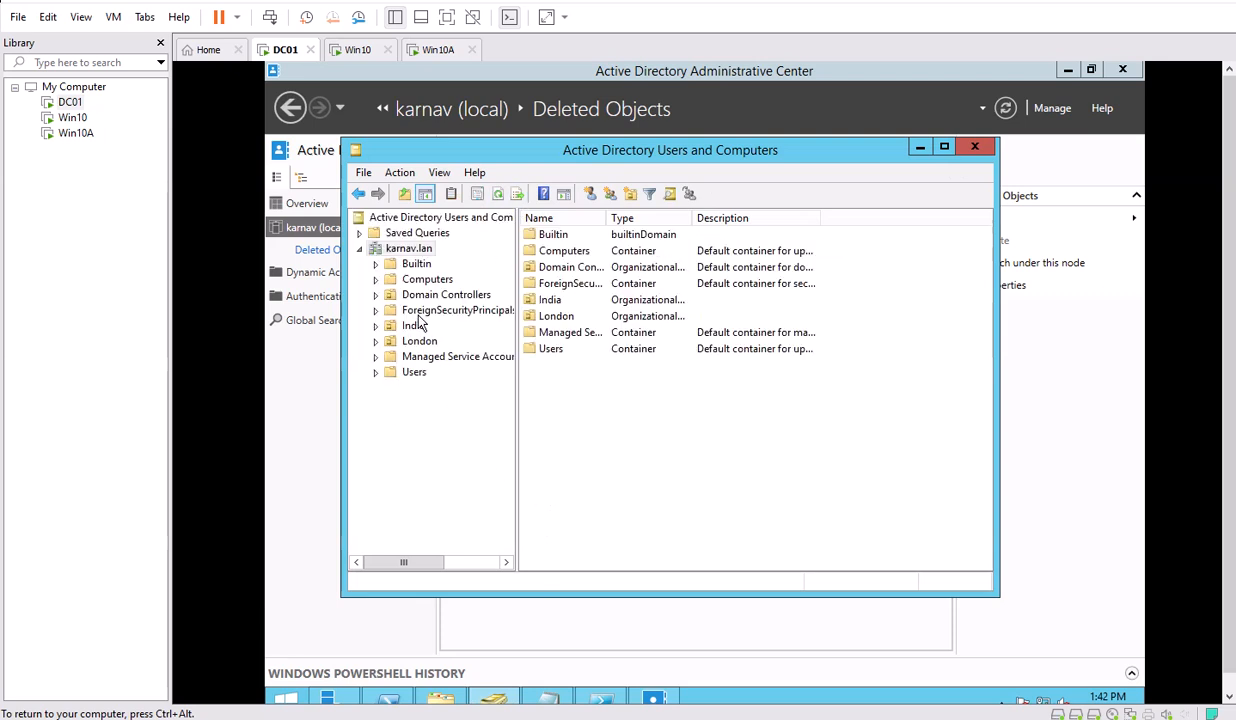
double_click(411, 326)
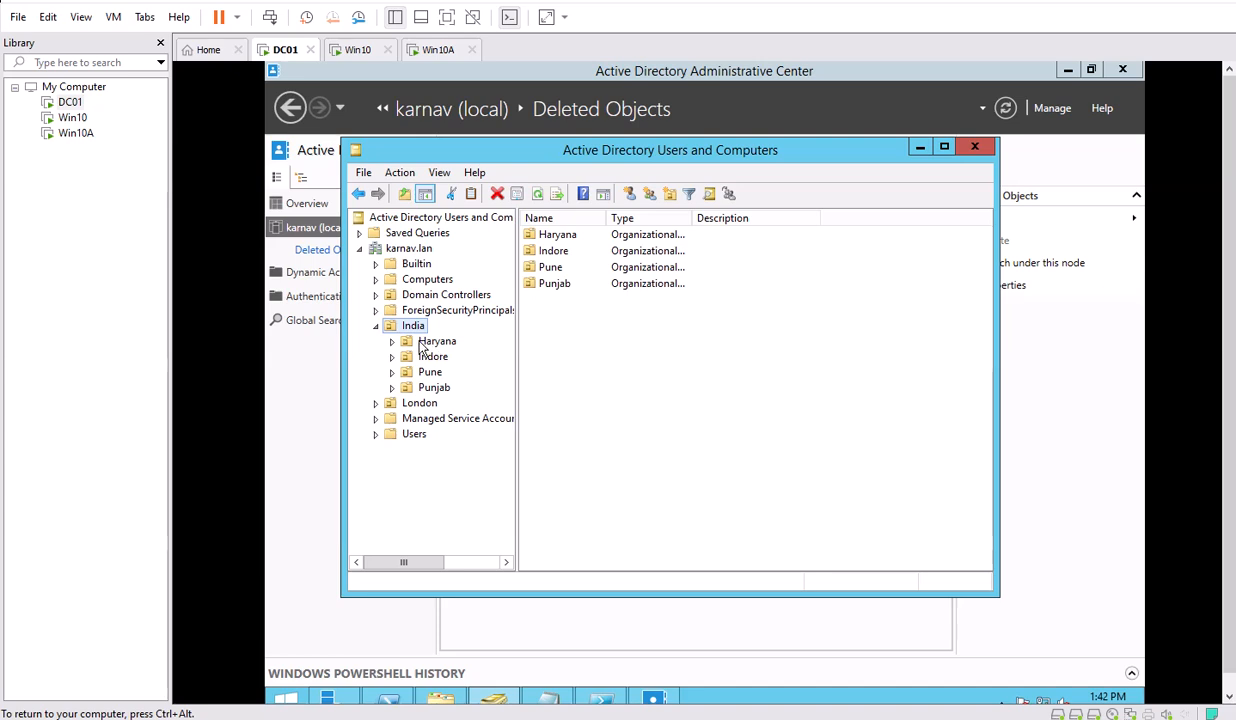
double_click(550, 267)
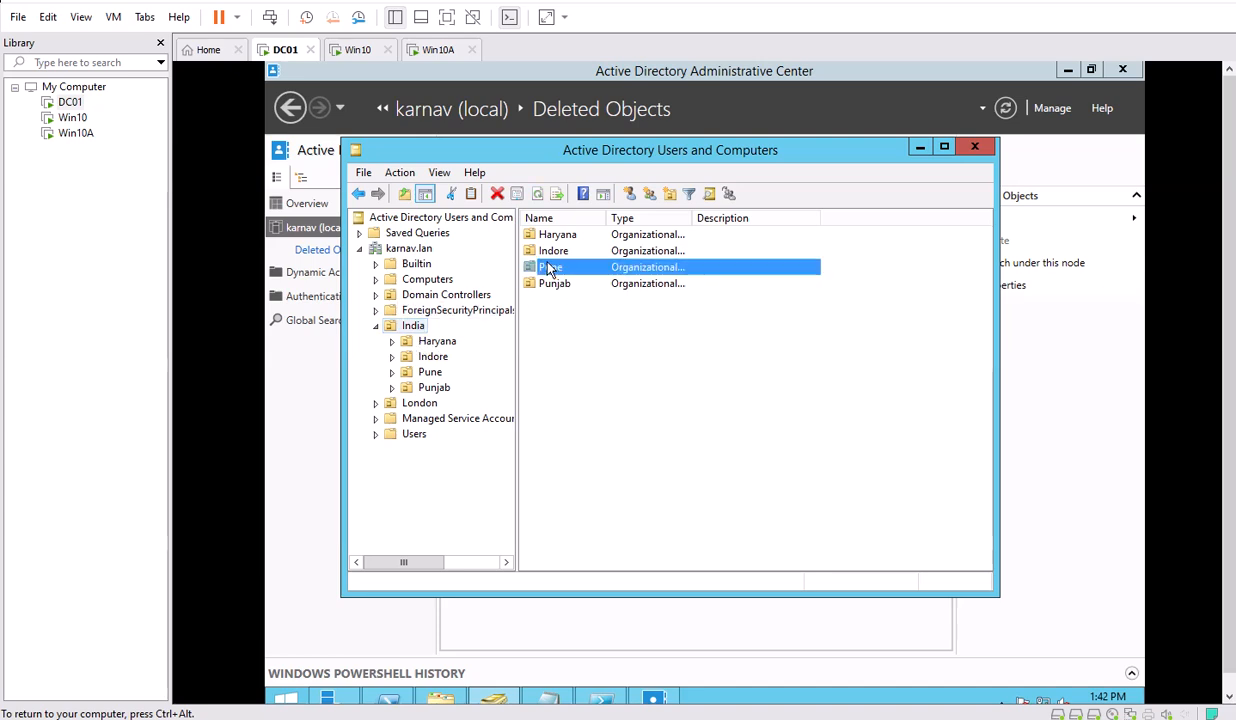
click(550, 267)
click(571, 295)
double_click(535, 265)
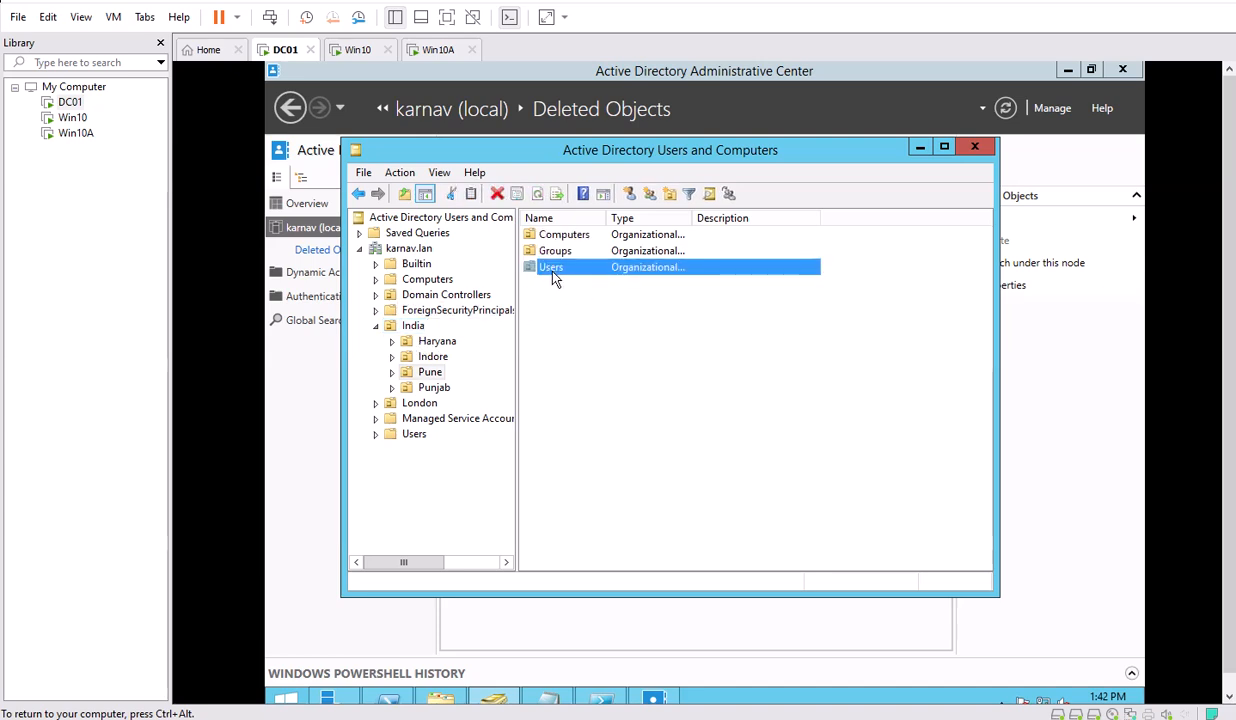
Check whether the restored user's account is still disabled, then review its group memberships and their folders in the user's properties
right_click(546, 251)
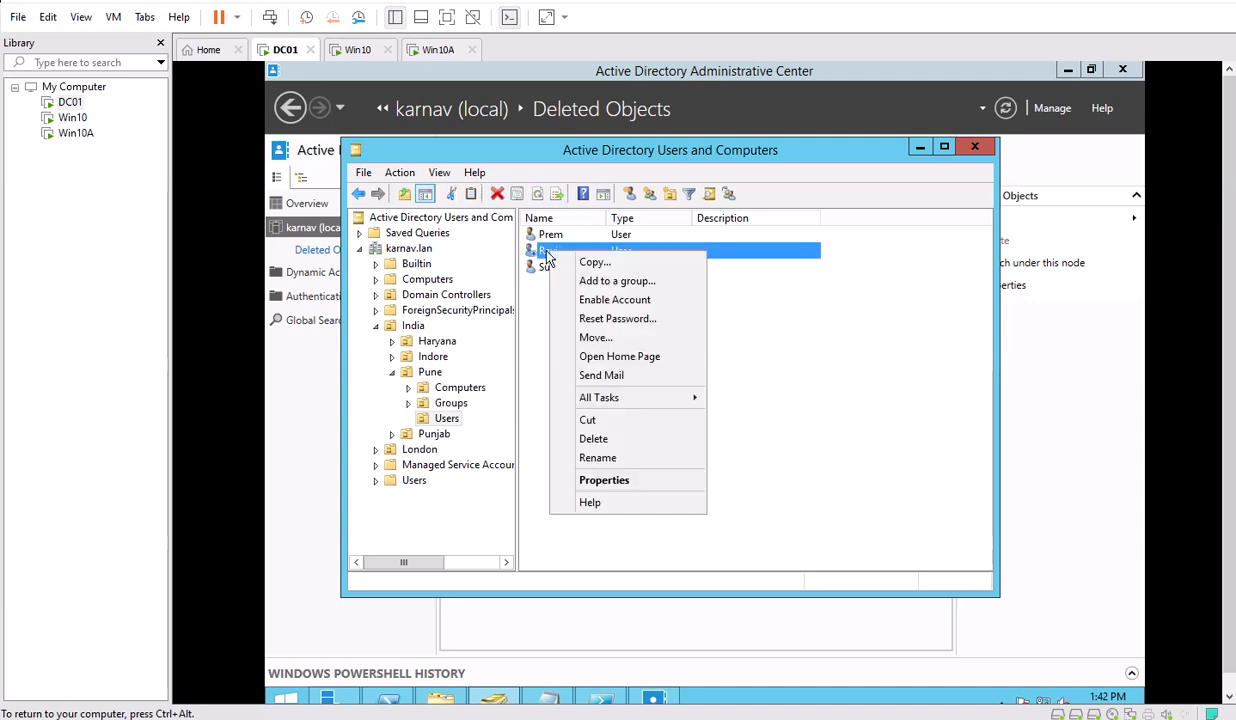
click(736, 391)
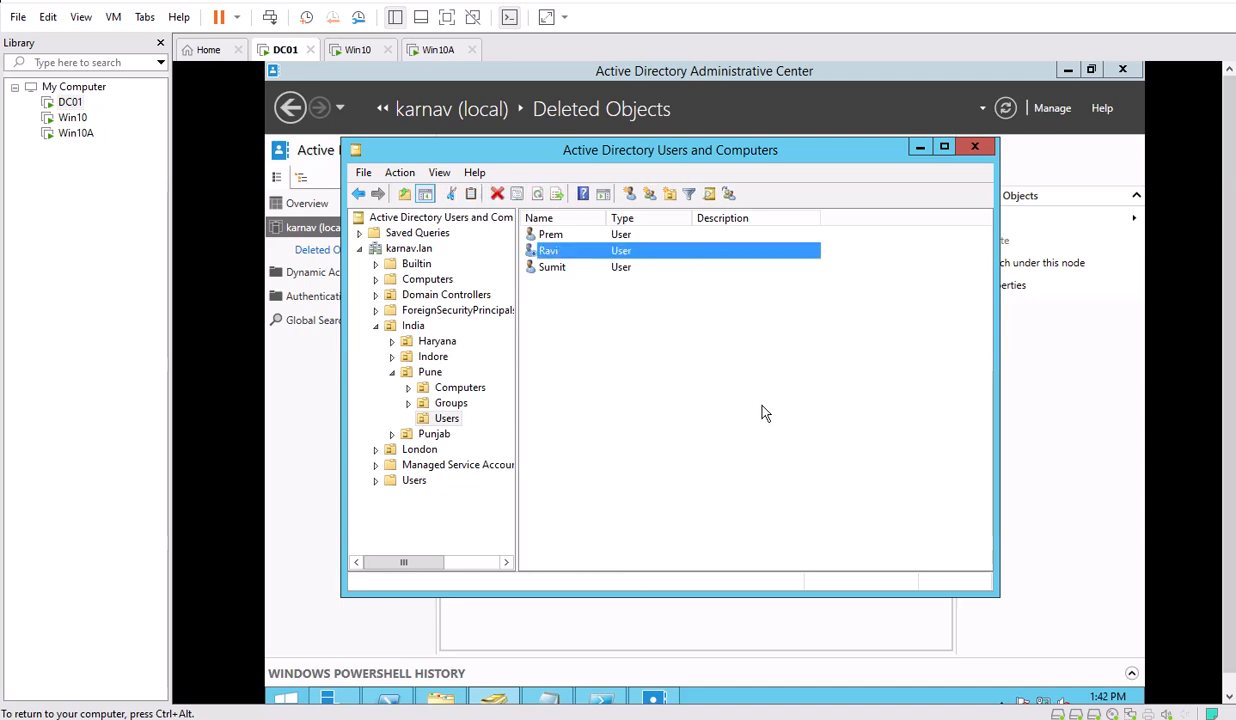
click(736, 391)
right_click(537, 256)
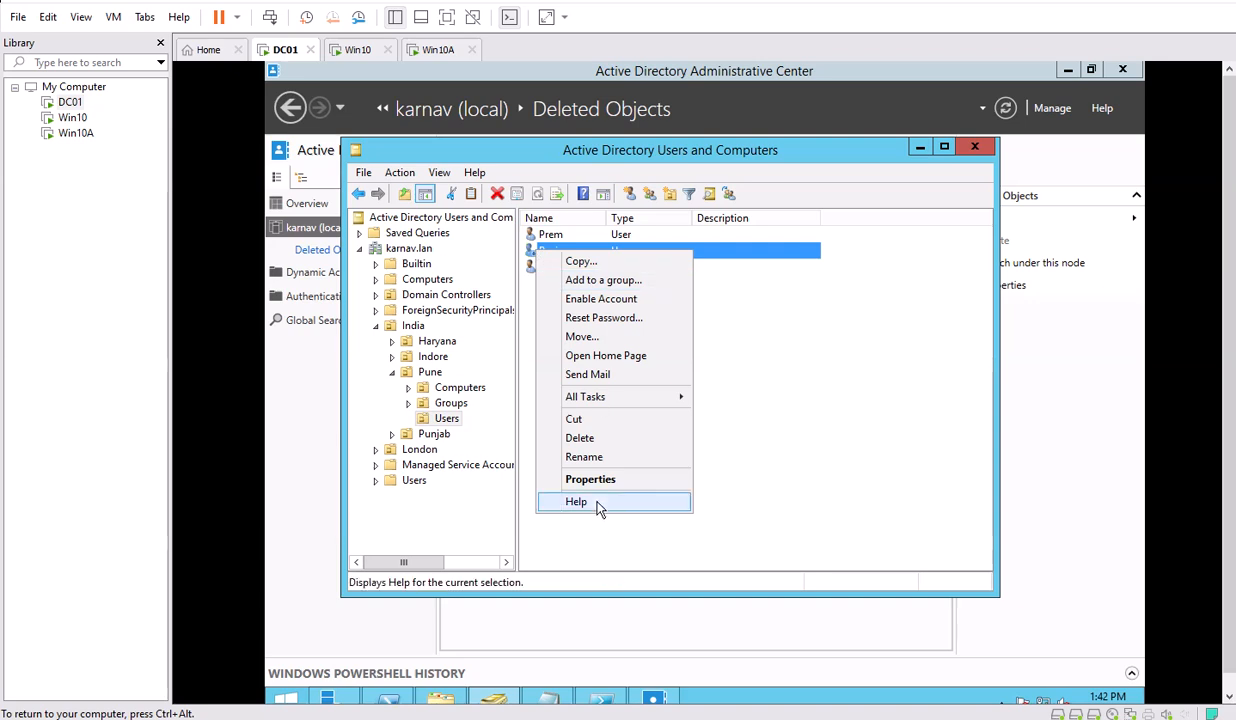
click(580, 474)
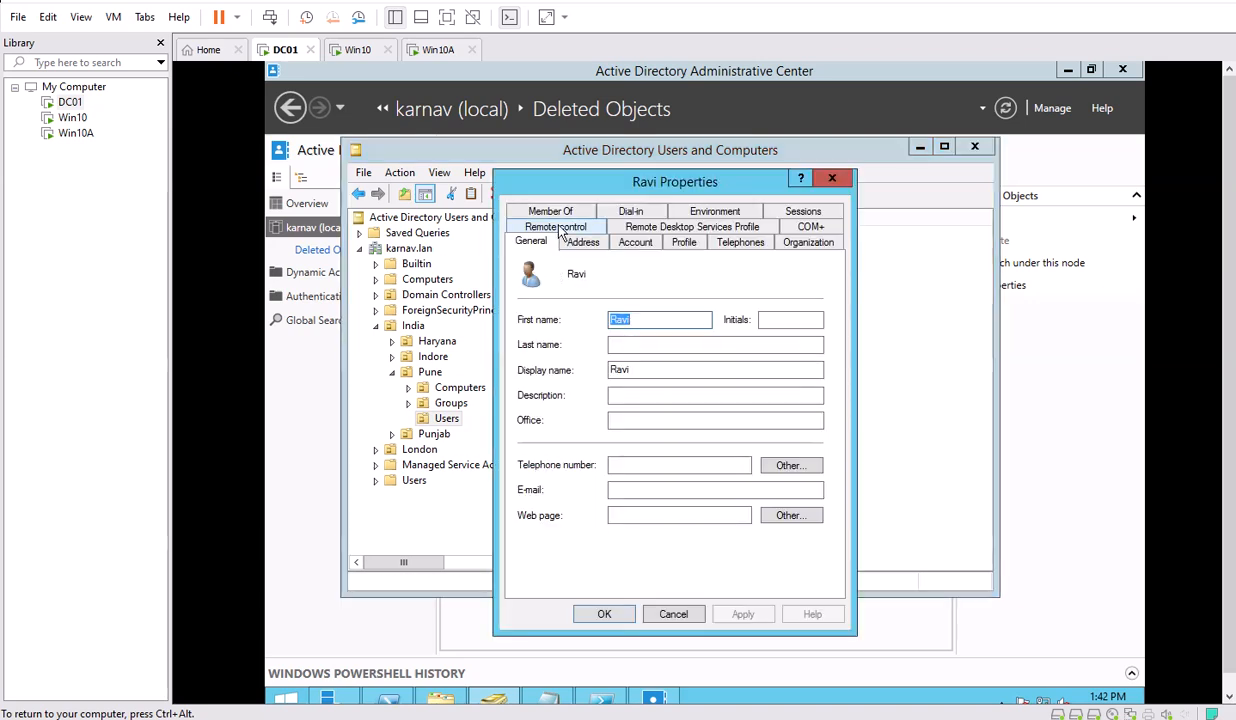
click(551, 212)
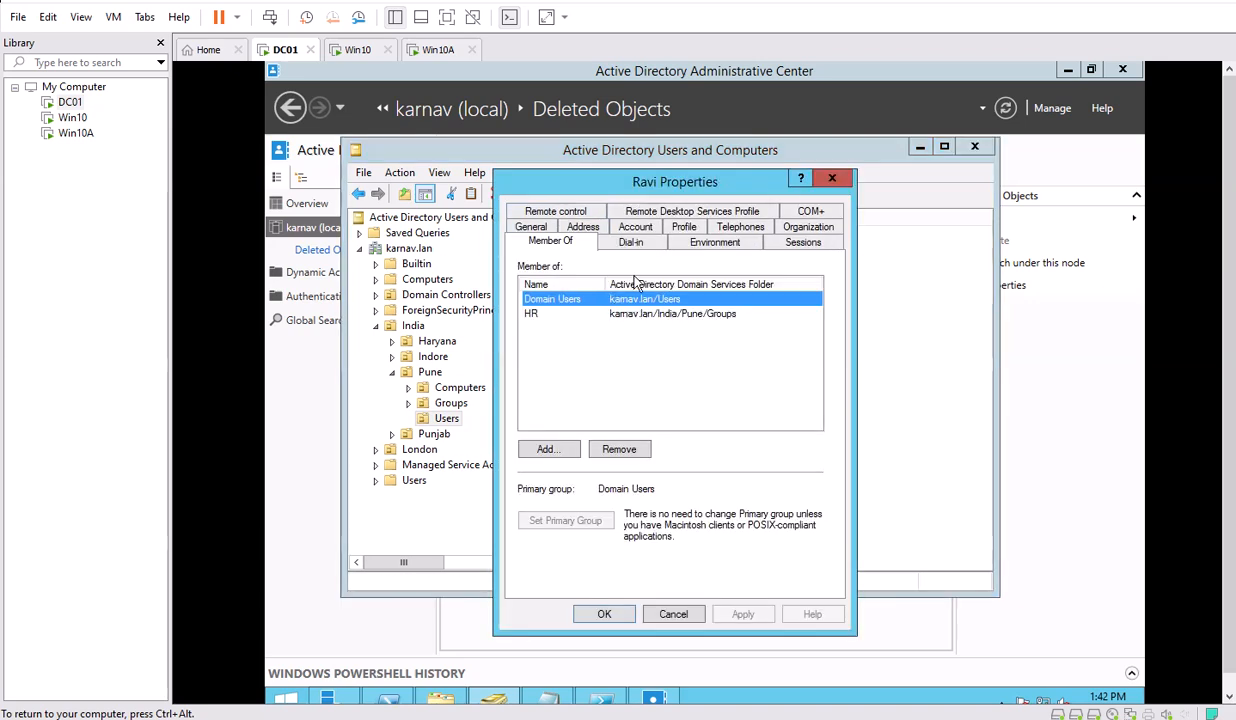
drag(603, 285, 671, 285)
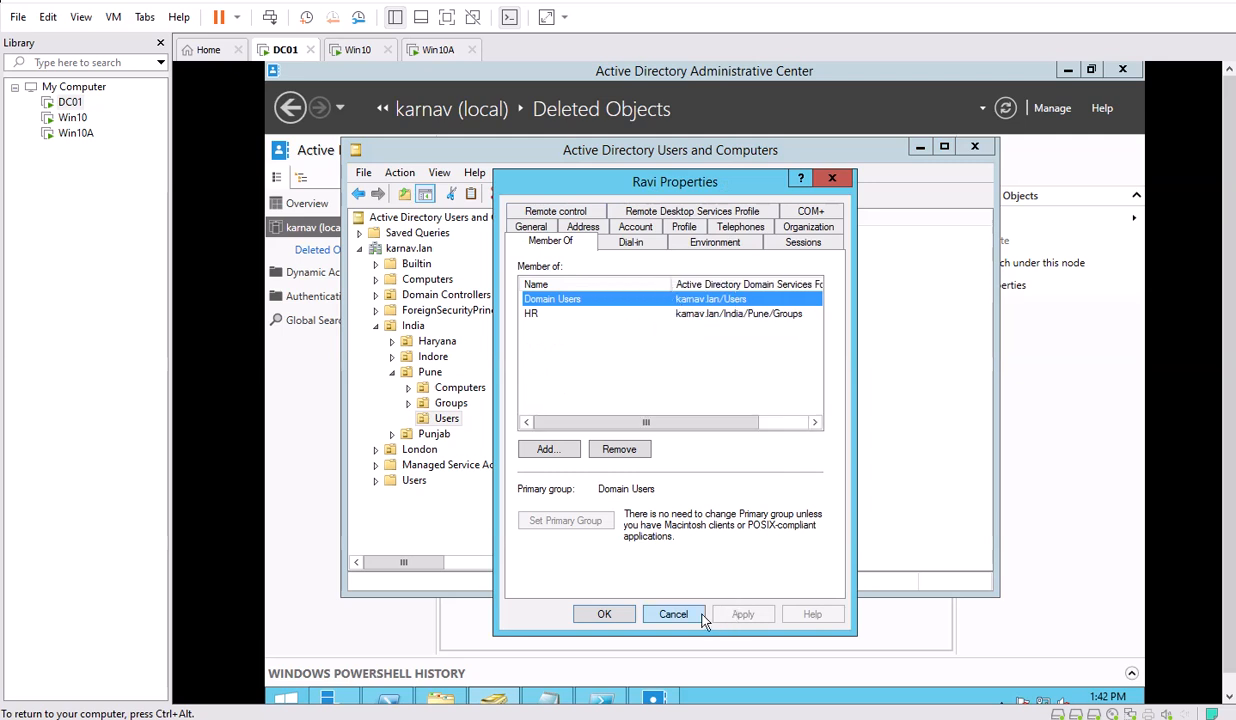